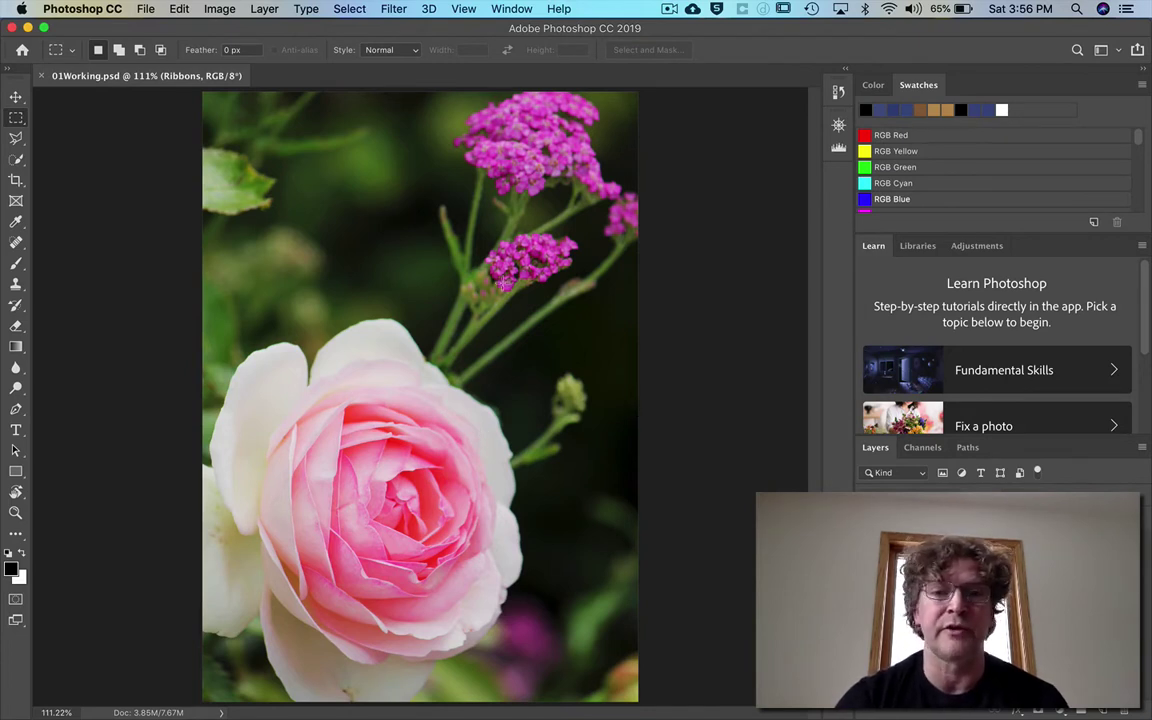
Reset the Essentials workspace to its default panel layout
{"action": "left_click", "coordinate": [506, 8]}
{"action": "mouse_move", "coordinate": [560, 43]}
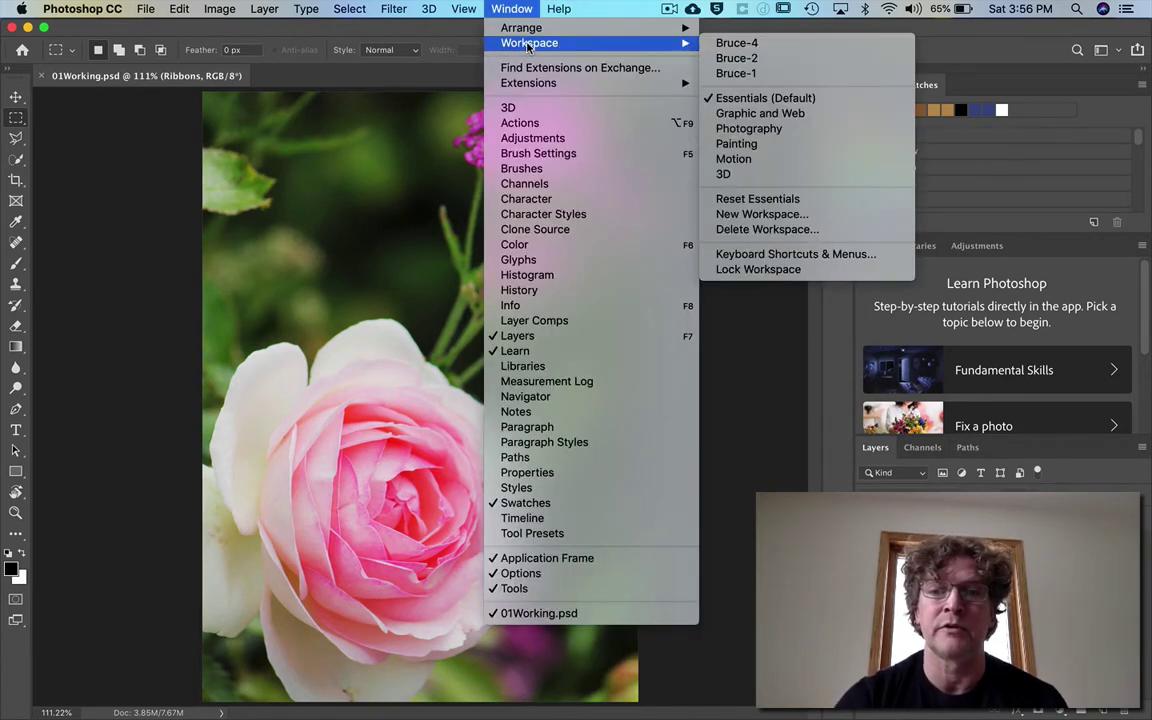
{"action": "left_click", "coordinate": [778, 198]}
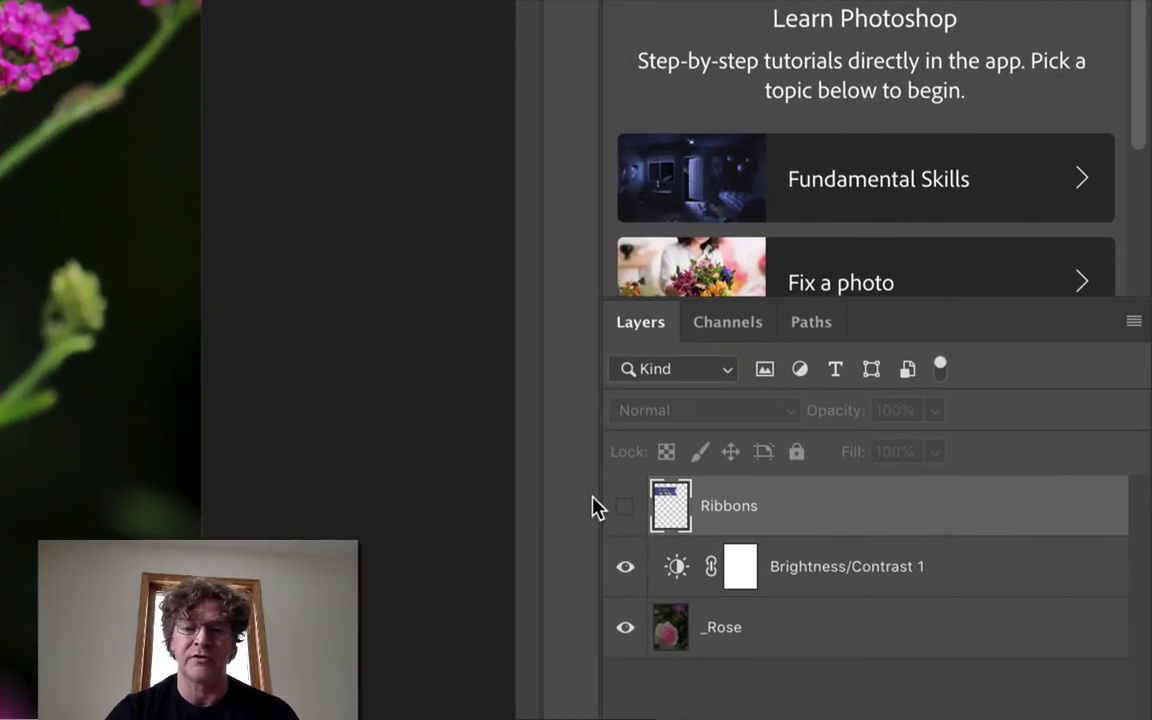
Show the Ribbons layer and make a rectangular marquee selection from the rose's center to the image's right edge, below the banner
{"action": "left_click", "coordinate": [625, 506]}
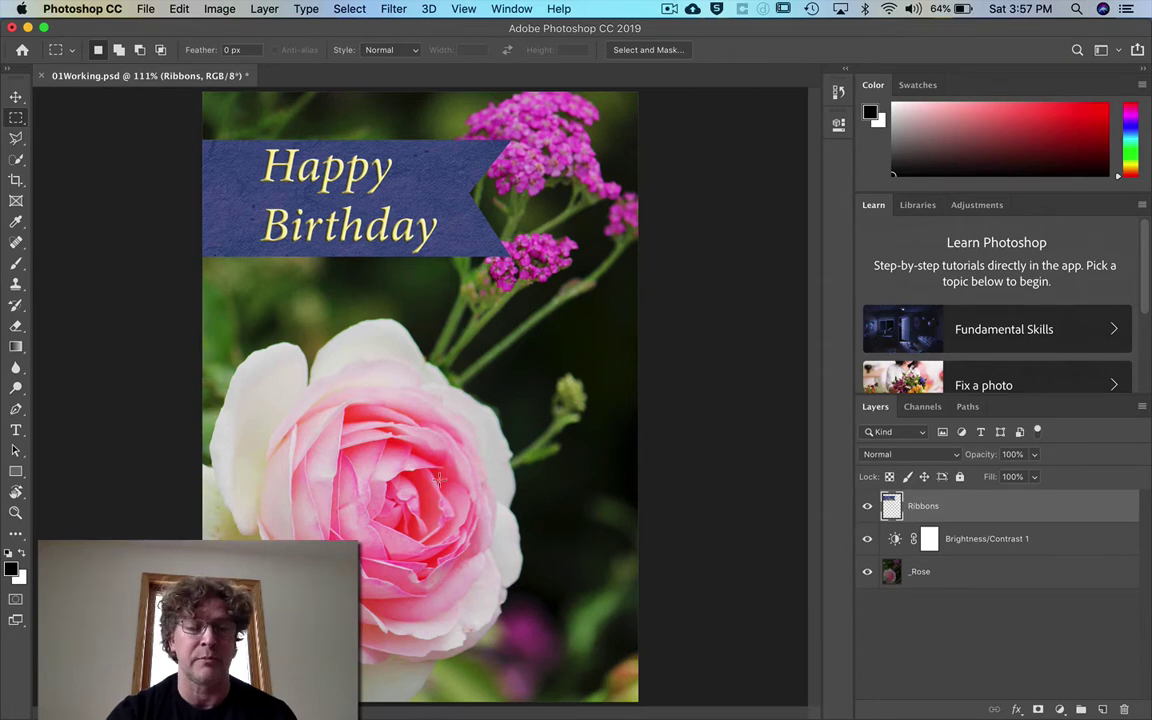
{"action": "right_click", "coordinate": [17, 118]}
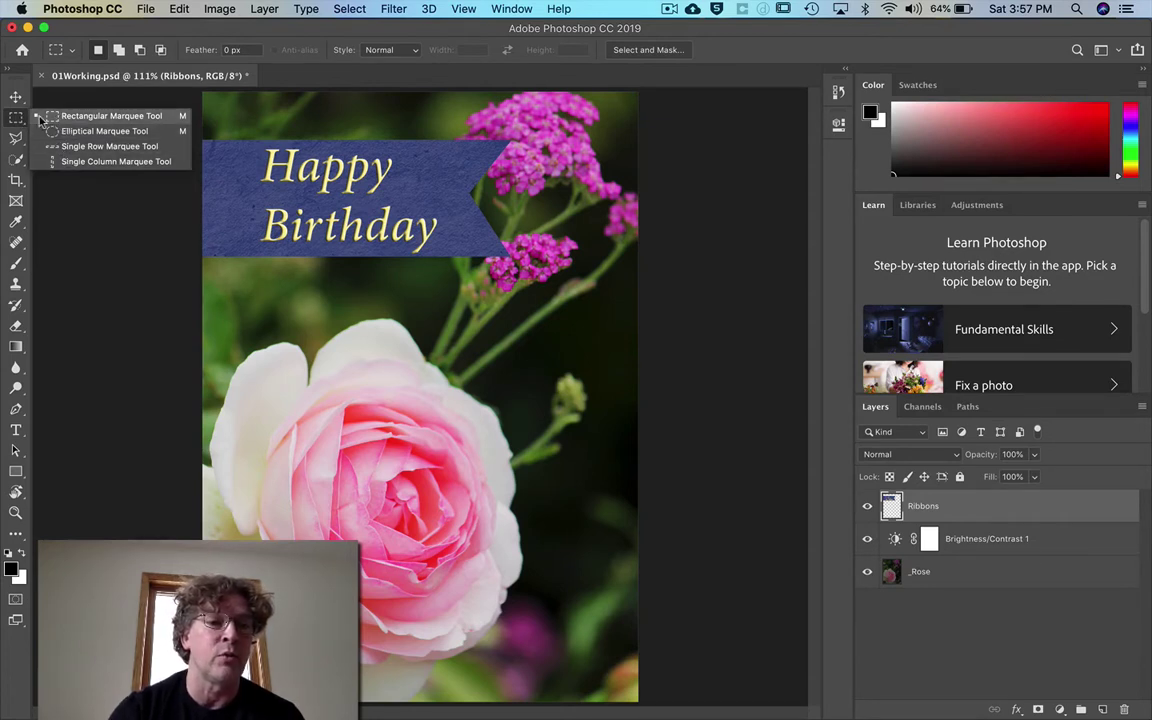
{"action": "left_click", "coordinate": [17, 118]}
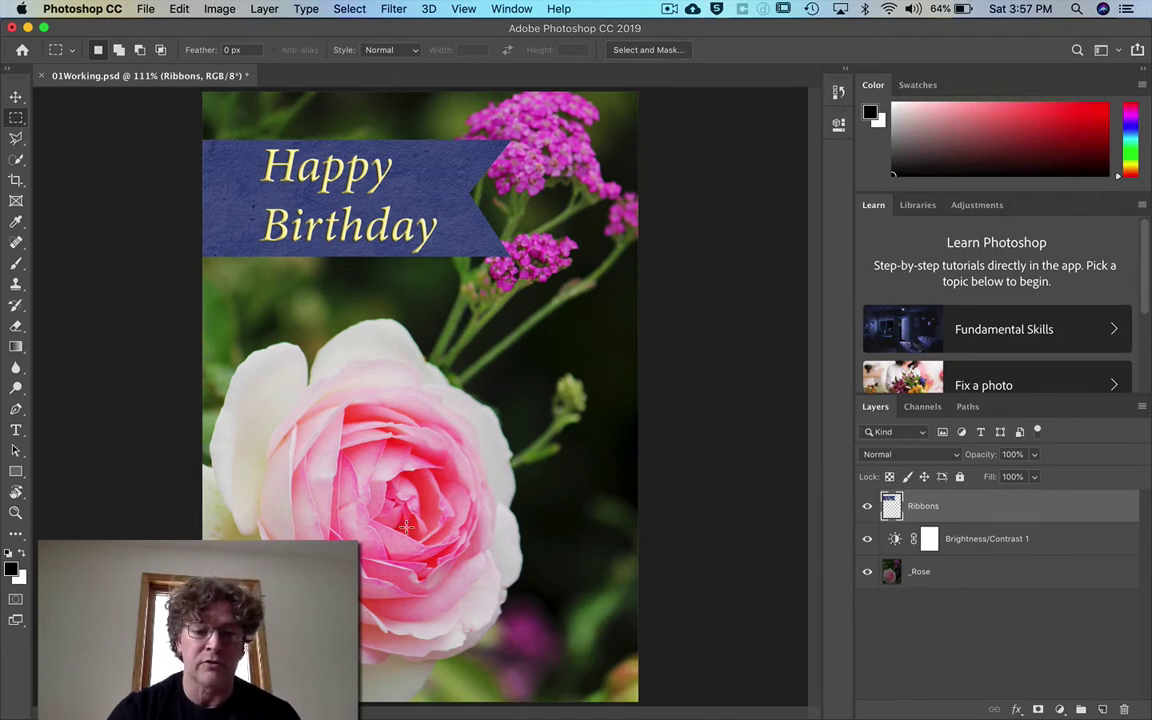
{"action": "left_click_drag", "start_coordinate": [407, 528], "coordinate": [639, 613]}
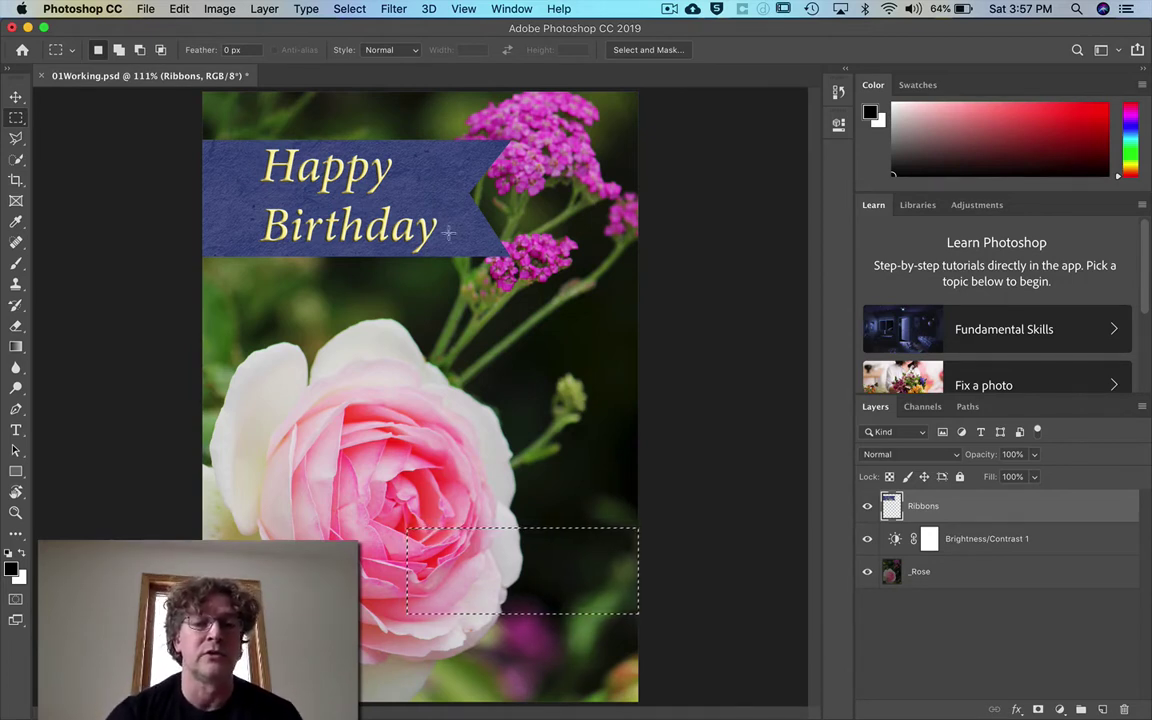
Sample the blue of the Happy Birthday ribbon as the foreground color with the Eyedropper
{"action": "key", "text": "b"}
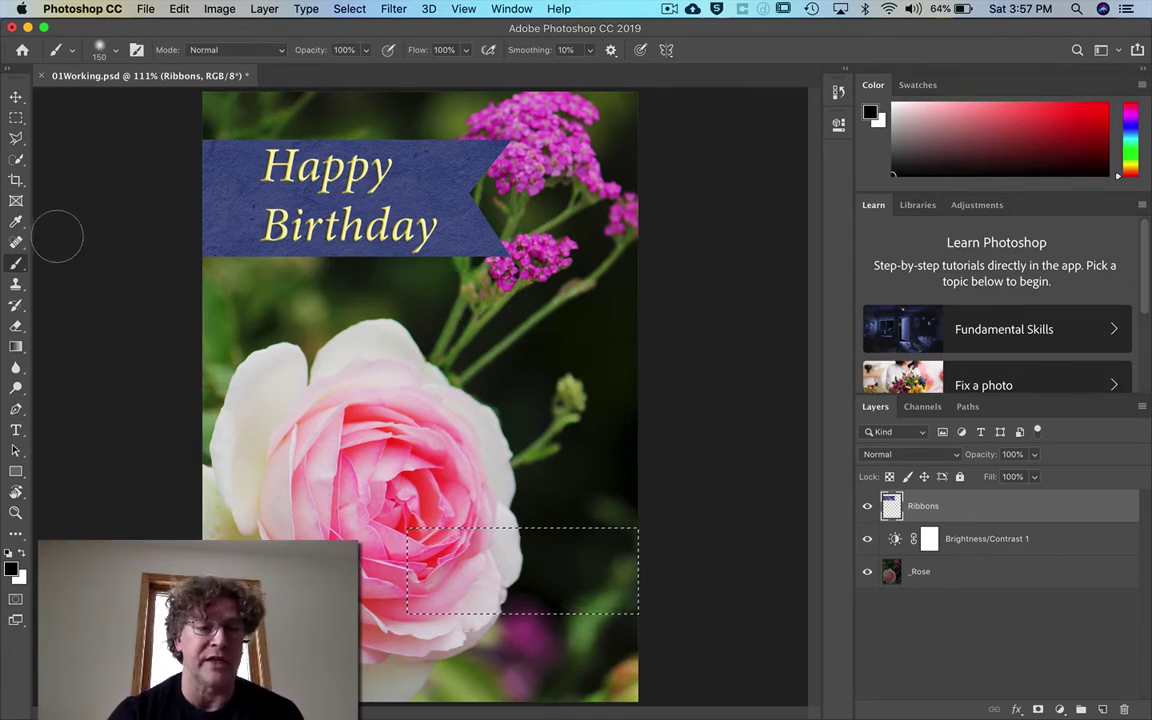
{"action": "left_click", "coordinate": [16, 222]}
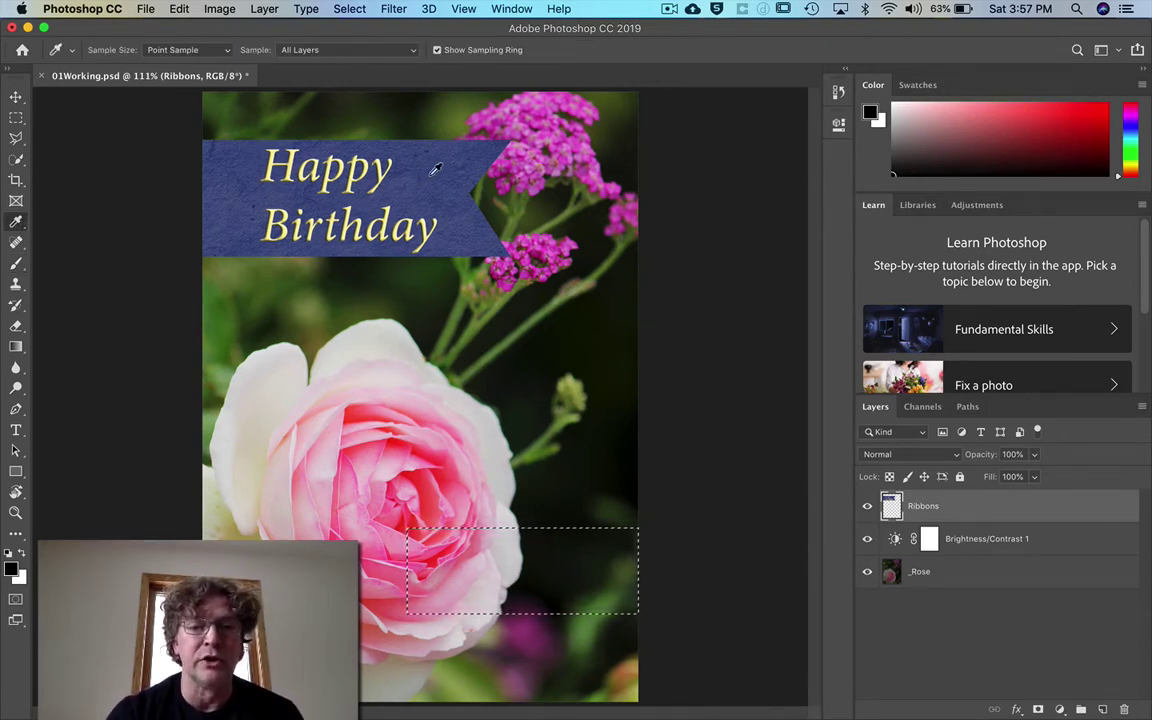
{"action": "left_click", "coordinate": [435, 170]}
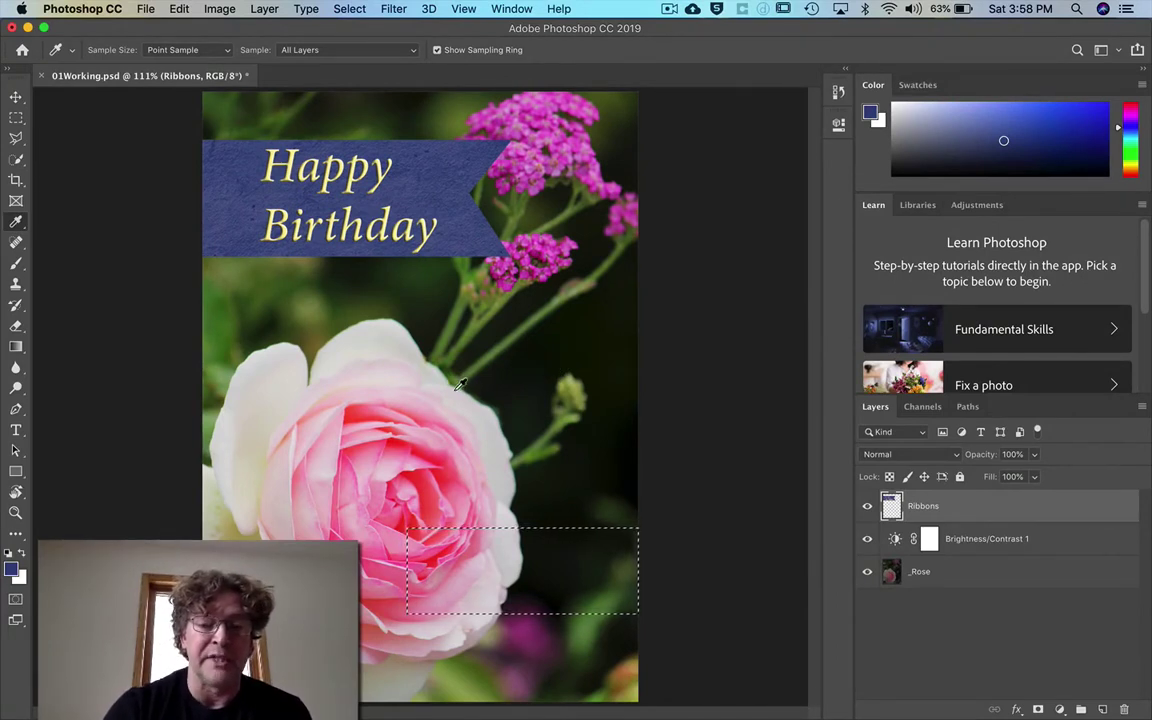
Set up the Brush tool with a soft round tip at 30 px and 0% hardness
{"action": "key", "text": "b"}
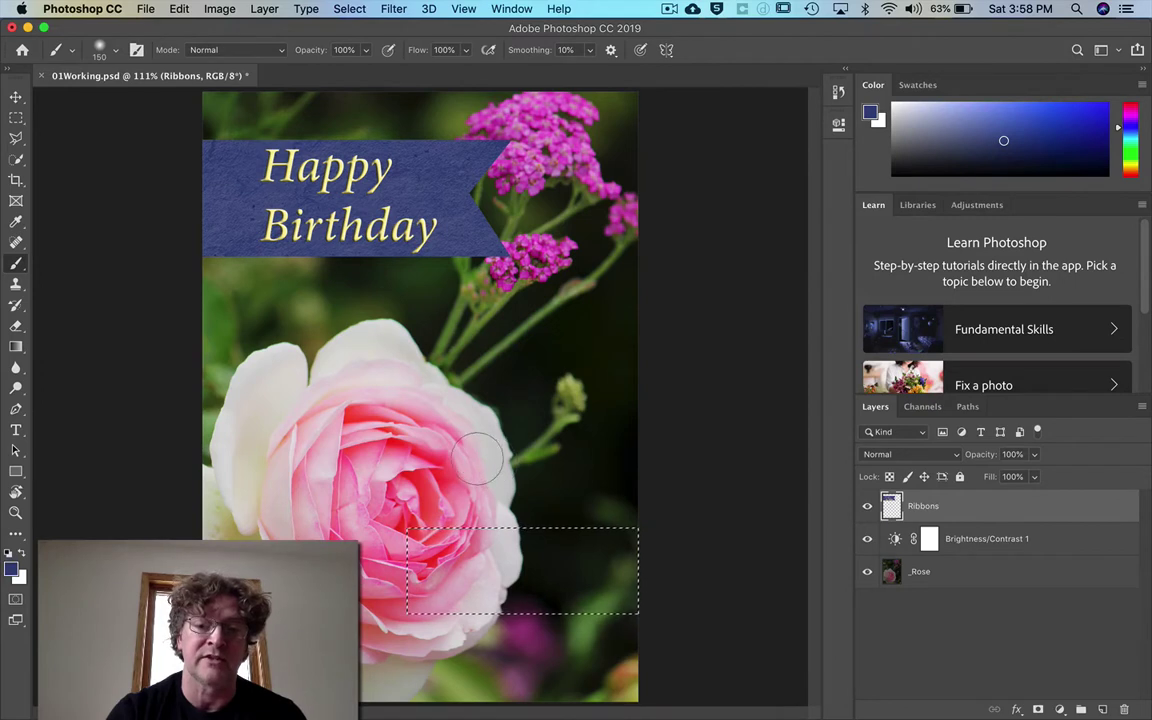
{"action": "right_click", "coordinate": [477, 457]}
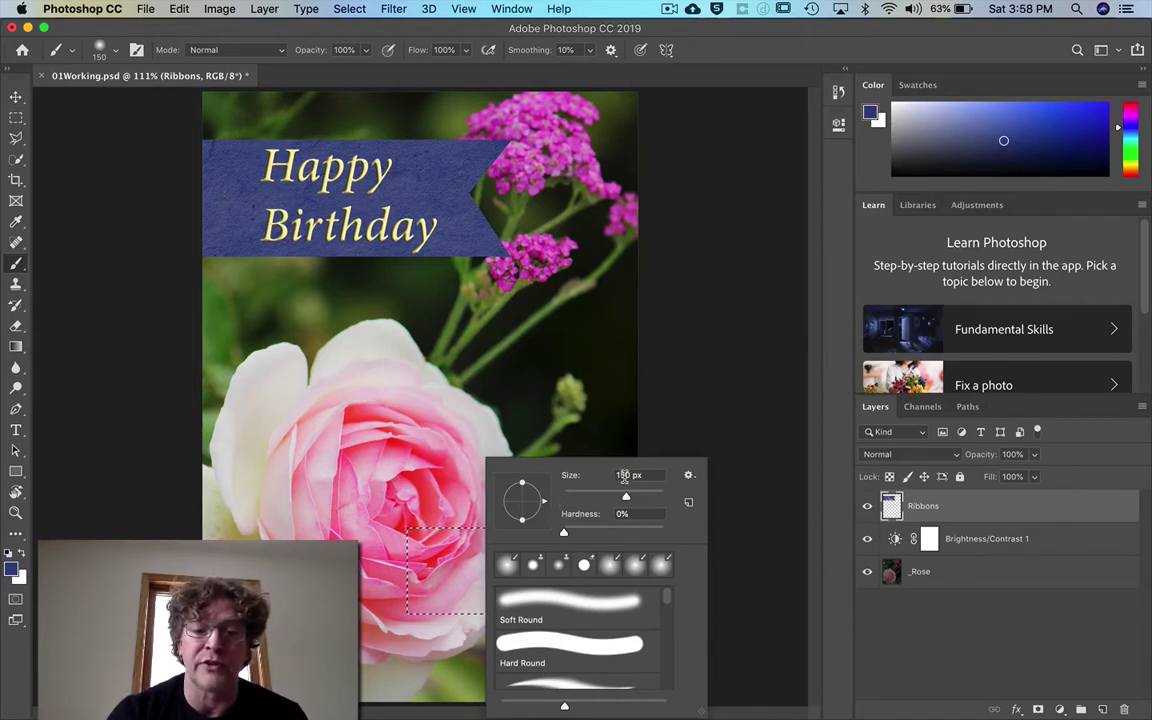
{"action": "left_click", "coordinate": [508, 571]}
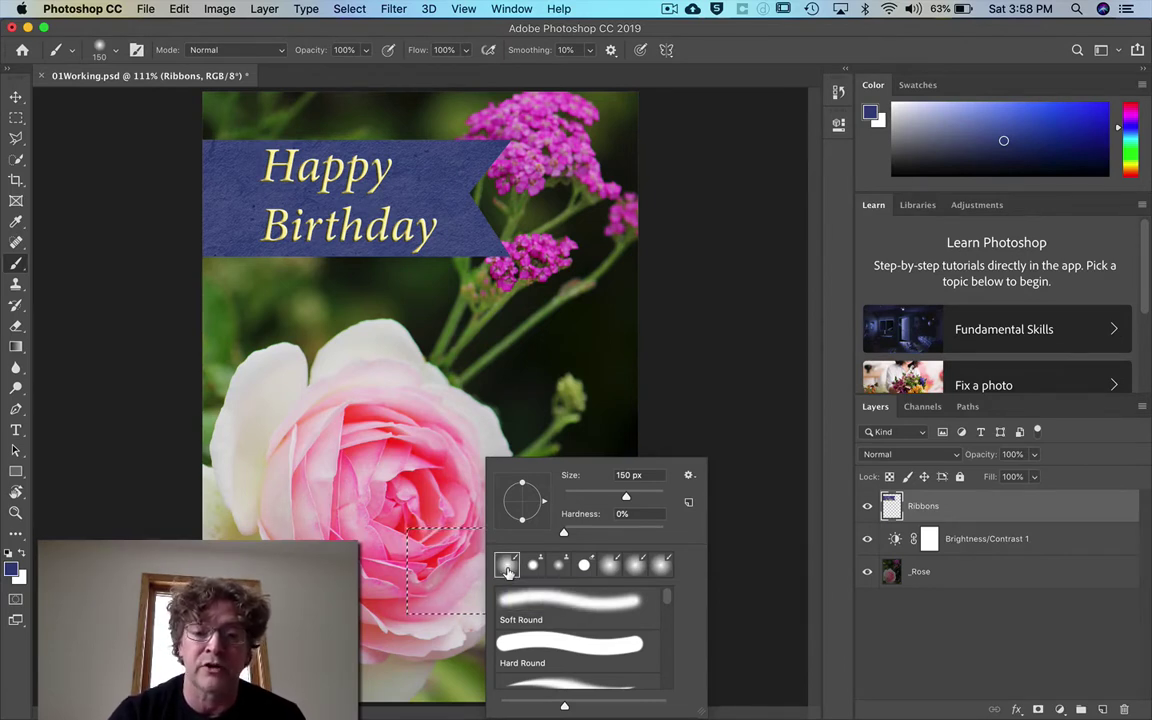
{"action": "left_click", "coordinate": [645, 475]}
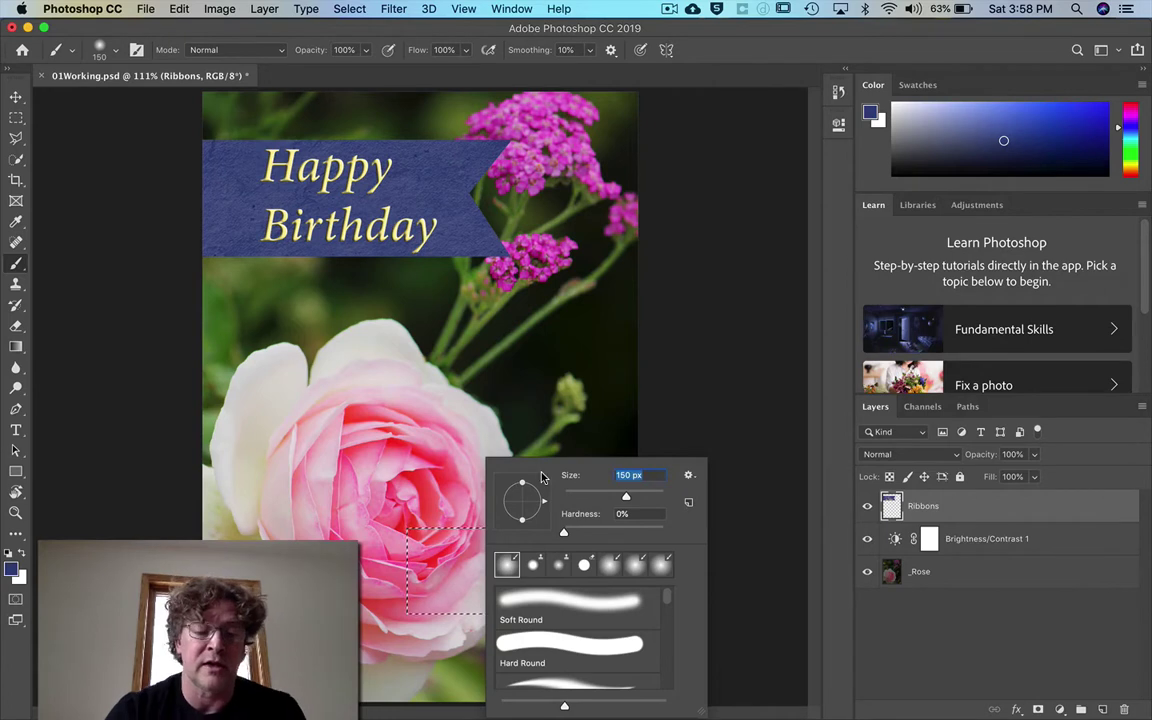
{"action": "type", "text": "30"}
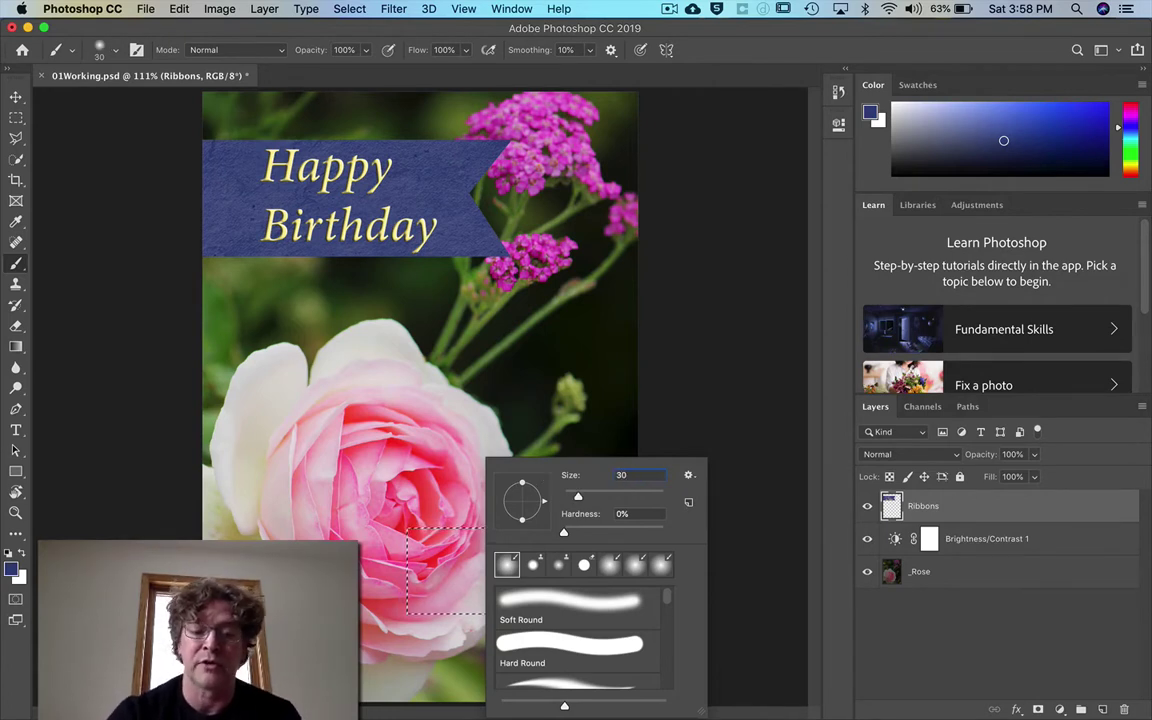
{"action": "key", "text": "Return"}
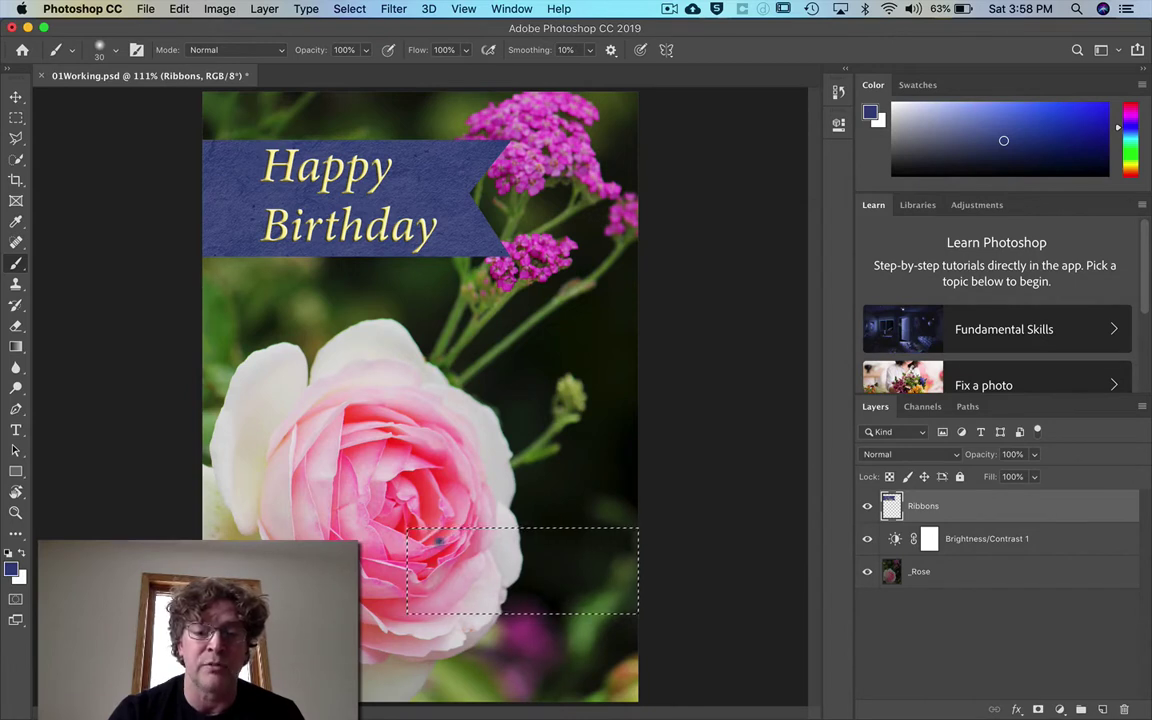
Paint the rectangular selection solid blue, enlarging the brush to 250 px, and deselect it
{"action": "left_click_drag", "start_coordinate": [412, 538], "coordinate": [440, 556]}
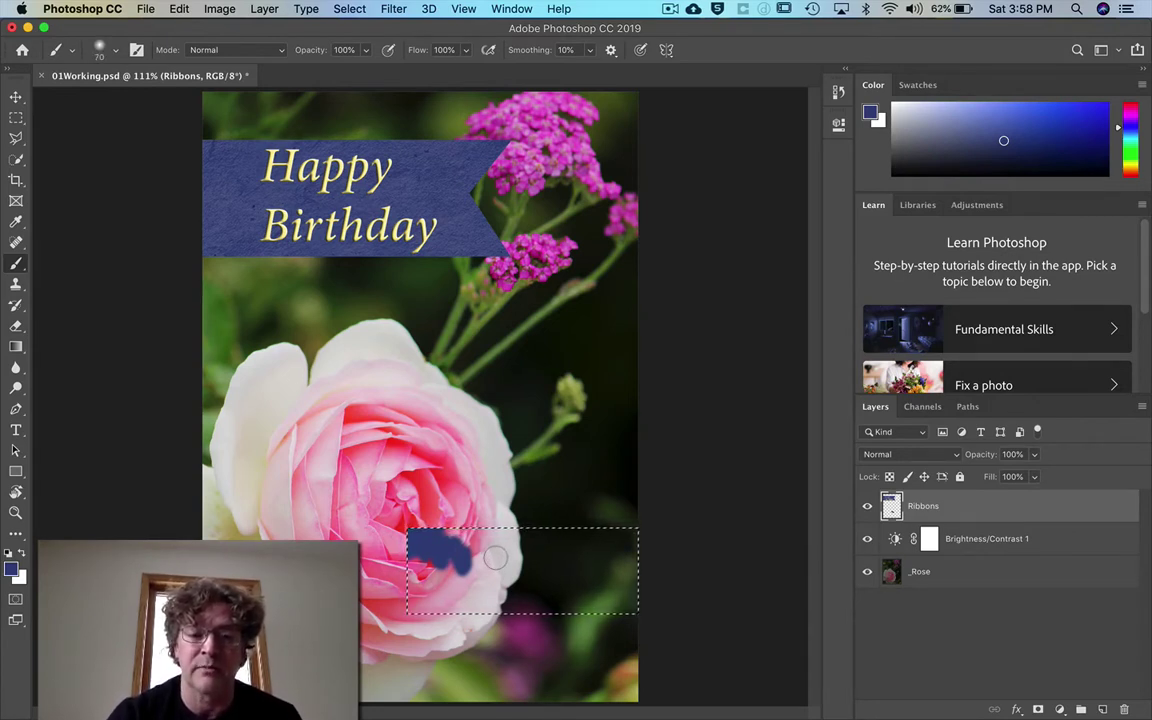
{"action": "key", "text": "bracketright"}
{"action": "key", "text": "bracketright"}
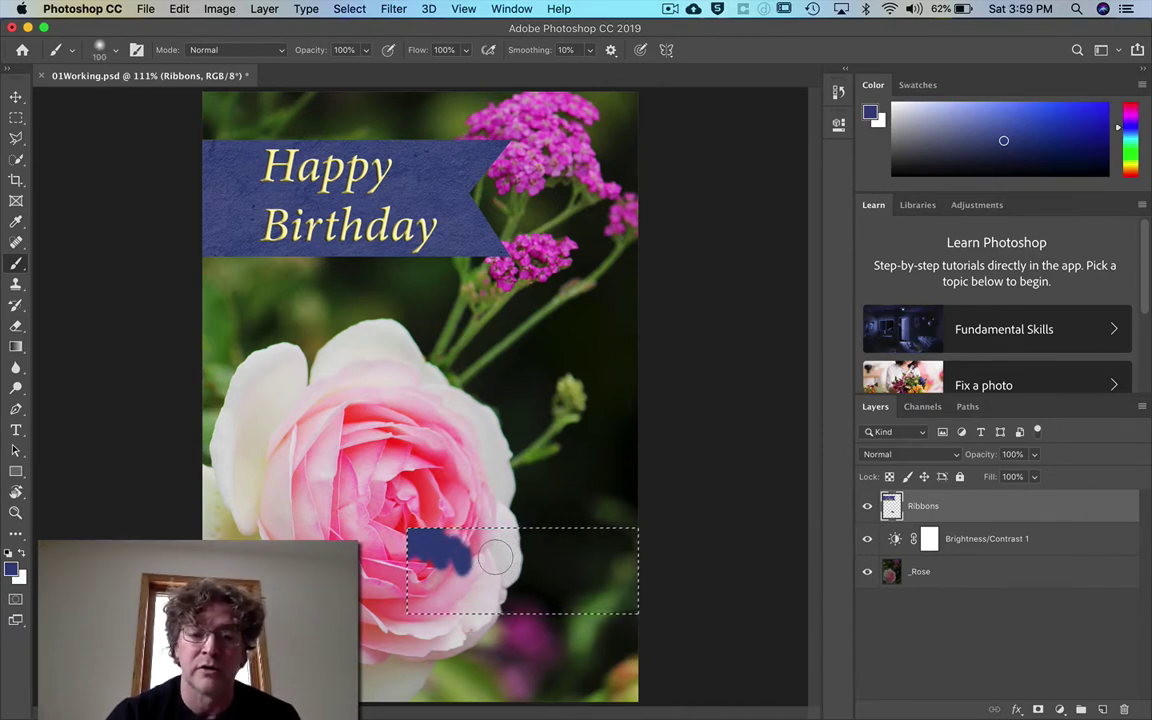
{"action": "key", "text": "bracketright"}
{"action": "key", "text": "bracketright"}
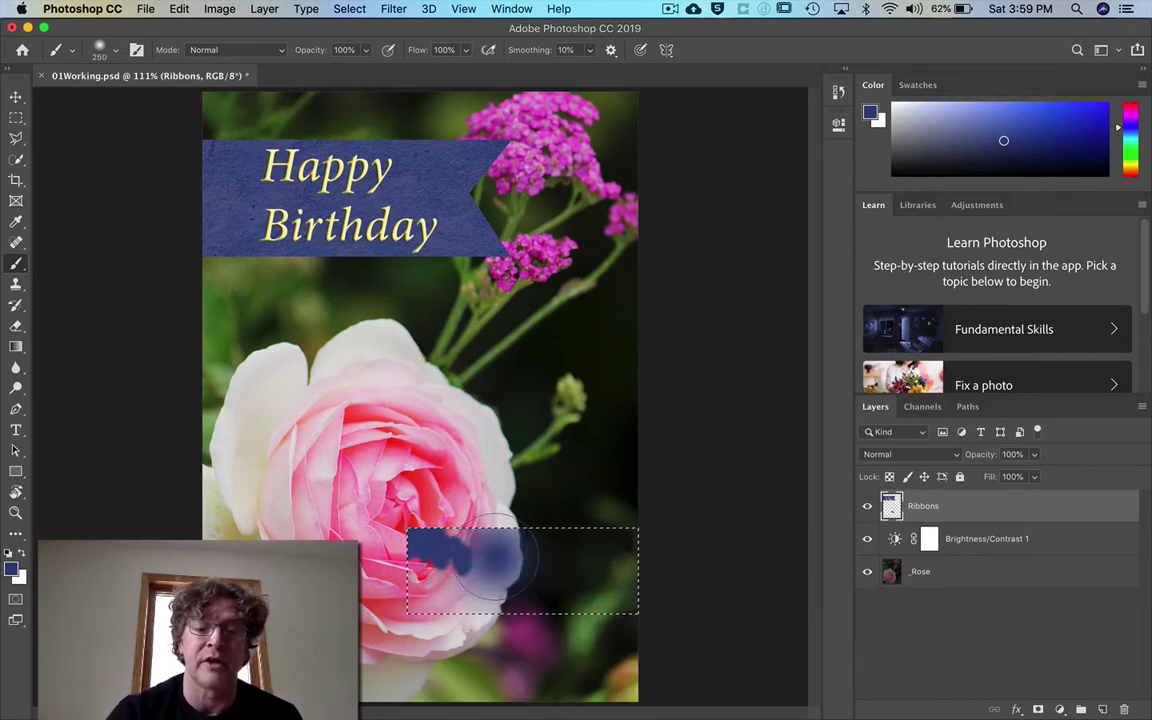
{"action": "mouse_move", "coordinate": [495, 563]}
{"action": "left_mouse_down"}
{"action": "mouse_move", "coordinate": [500, 575]}
{"action": "mouse_move", "coordinate": [643, 535]}
{"action": "mouse_move", "coordinate": [620, 580]}
{"action": "left_mouse_up"}
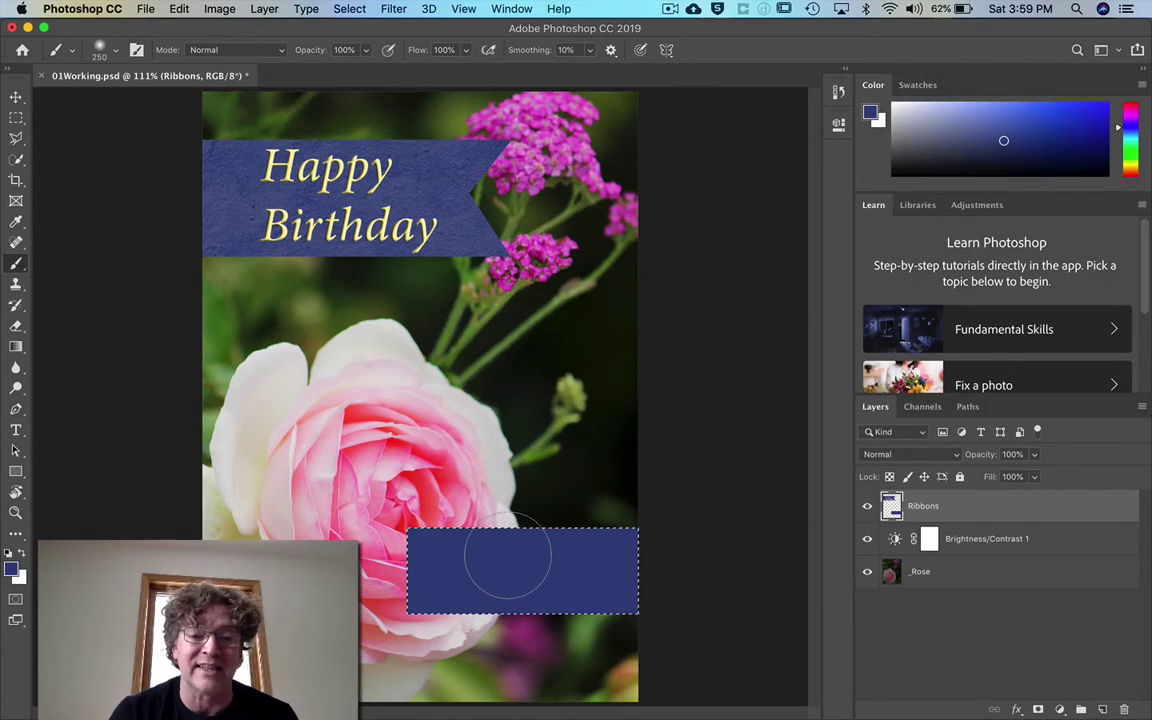
{"action": "left_click", "coordinate": [347, 9]}
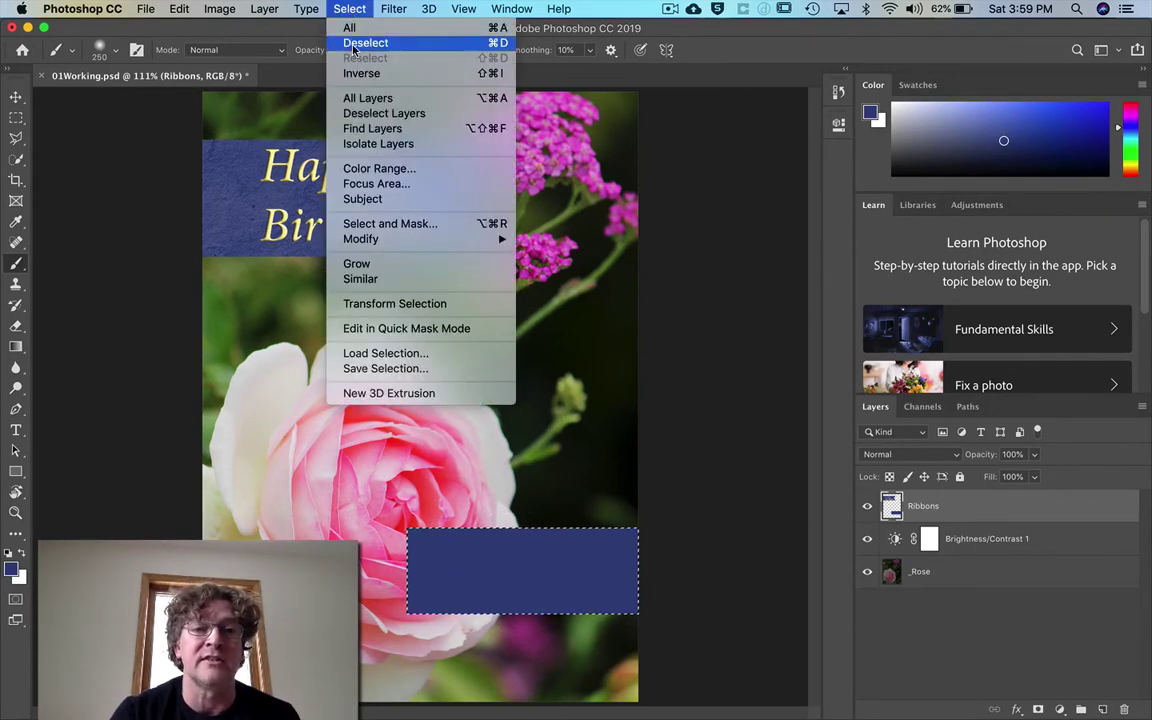
{"action": "left_click", "coordinate": [353, 43]}
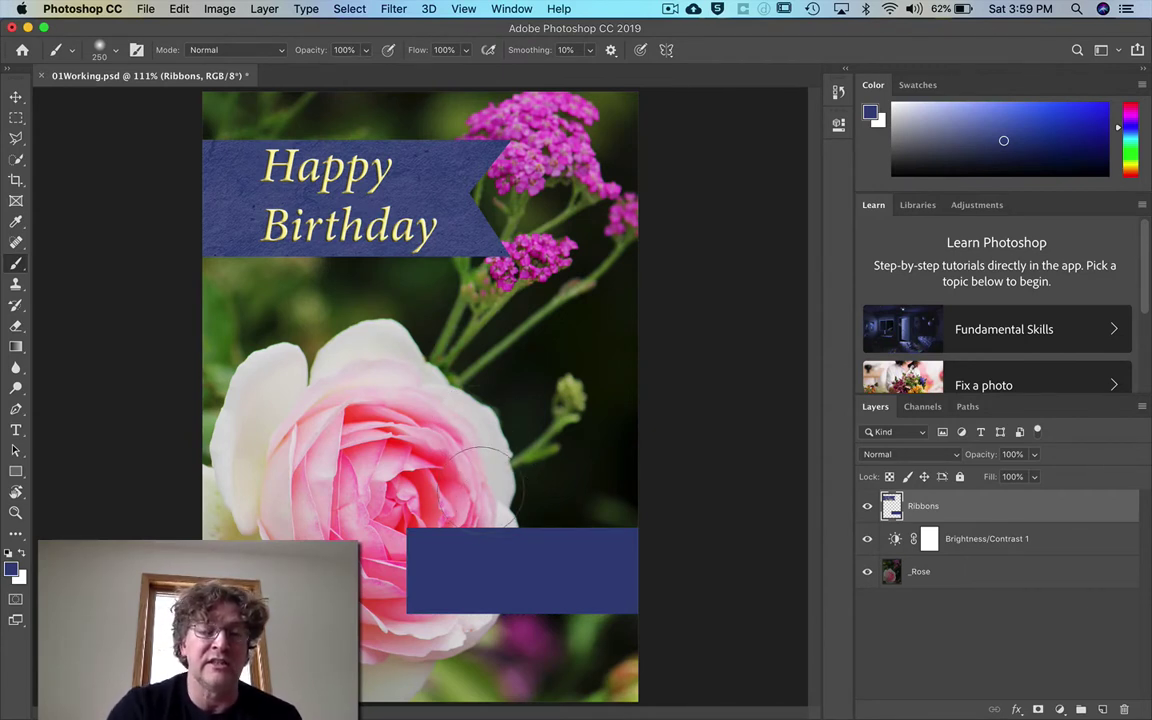
Set the Horizontal Type tool's font size to 30 pt
{"action": "key", "text": "t"}
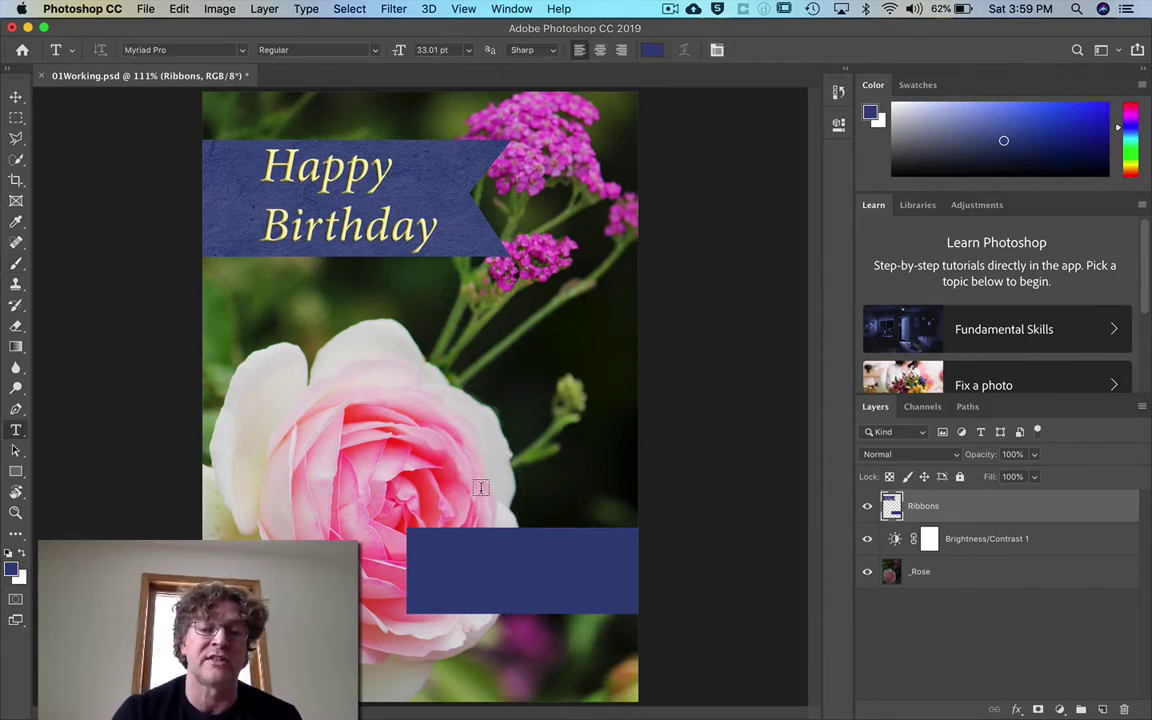
{"action": "left_click", "coordinate": [16, 430]}
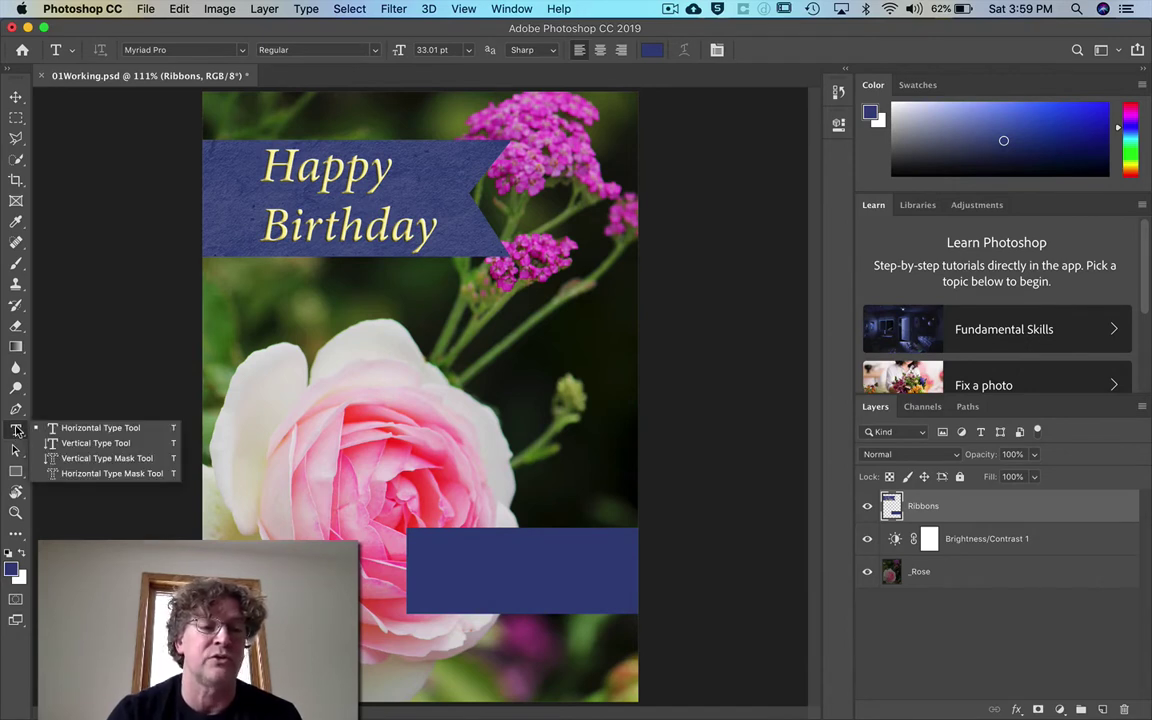
{"action": "left_click", "coordinate": [13, 432]}
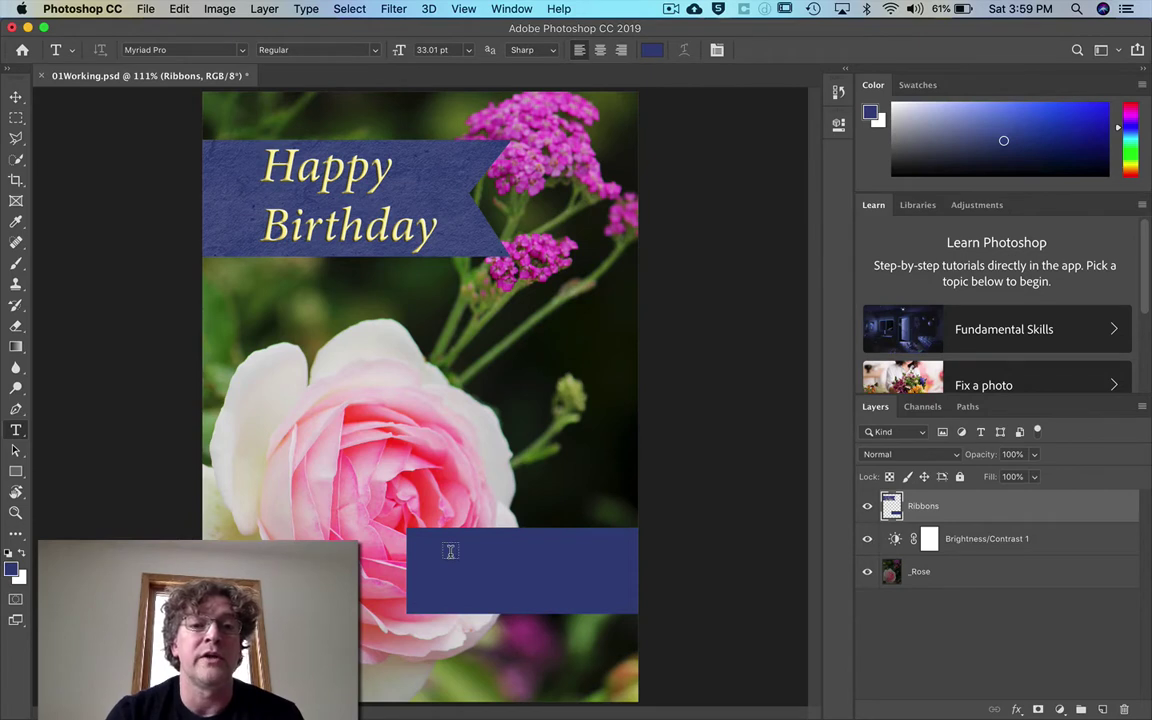
{"action": "left_click", "coordinate": [431, 50]}
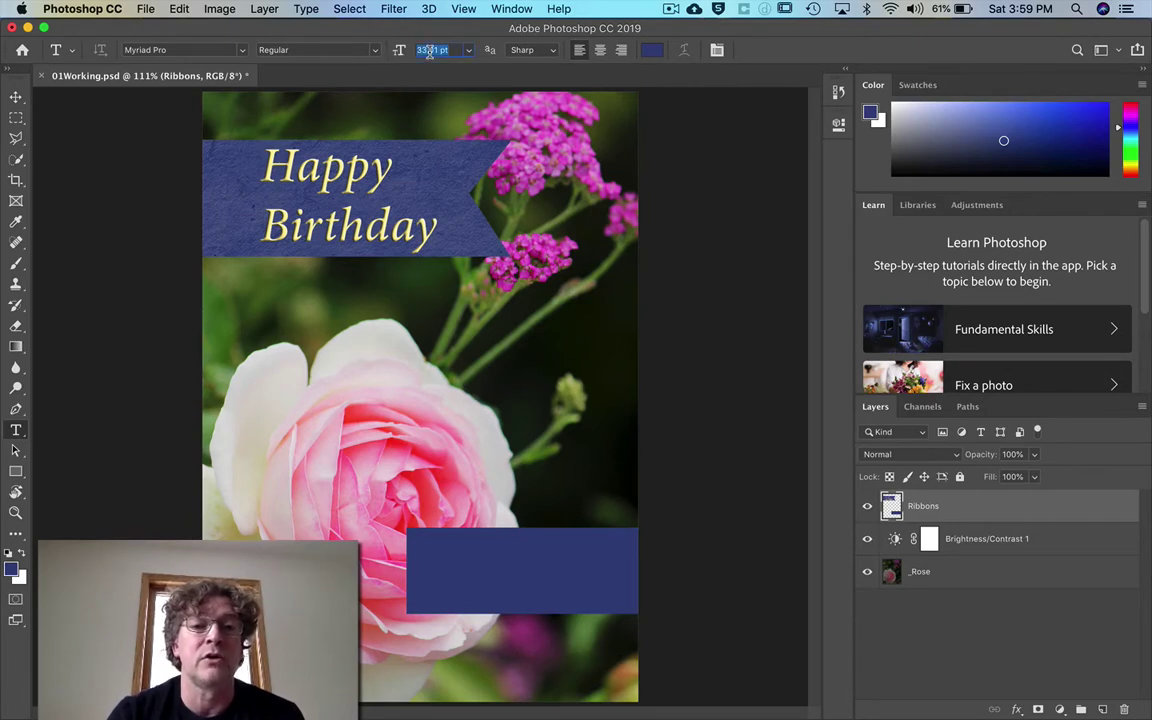
{"action": "type", "text": "30"}
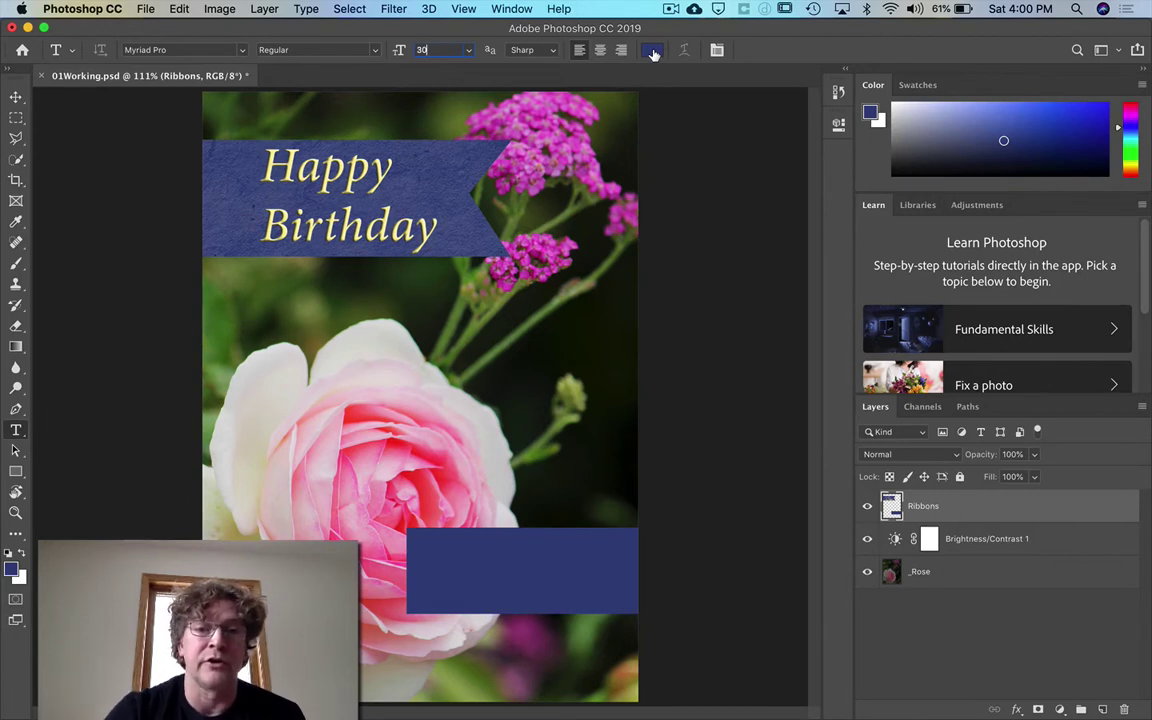
{"action": "key", "text": "Return"}
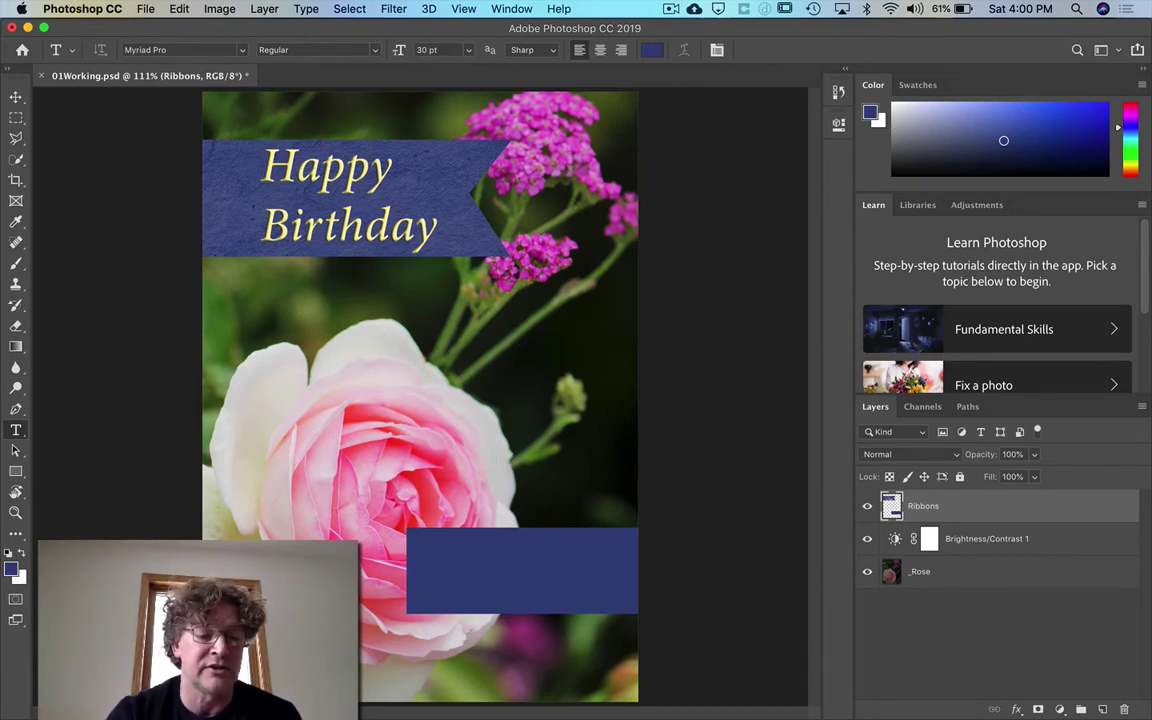
Restore the default black foreground color and add a text box inside the plain blue rectangle containing the recipient's first name
{"action": "key", "text": "d"}
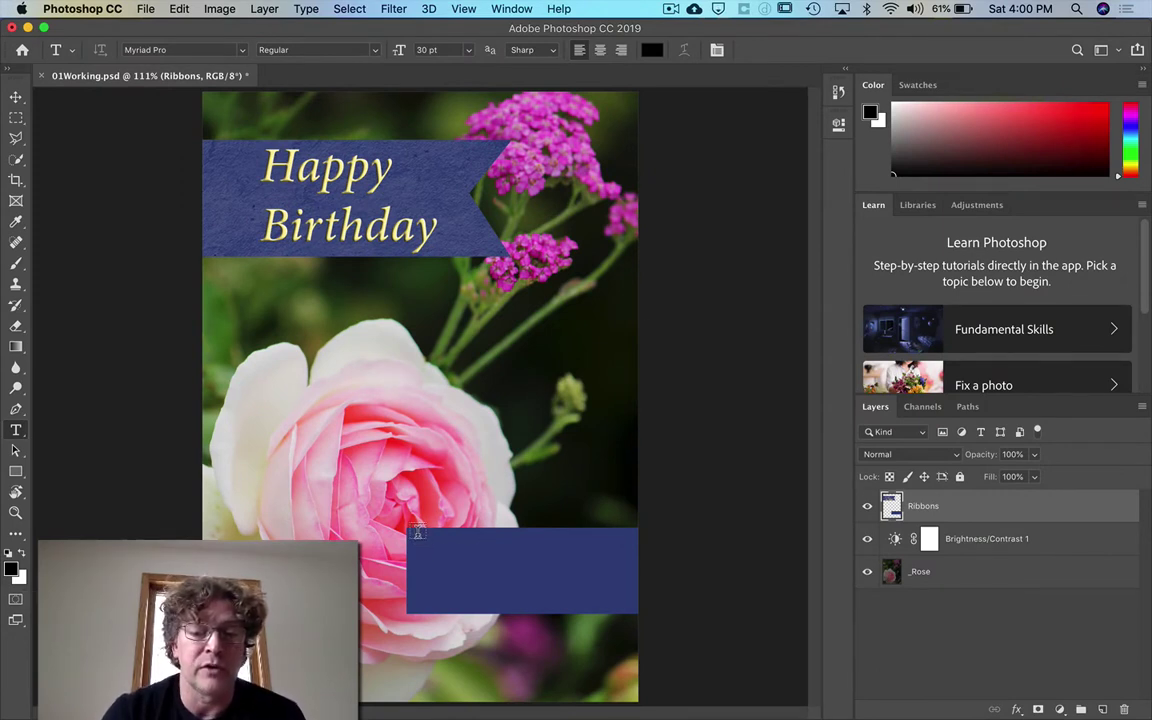
{"action": "left_click_drag", "start_coordinate": [418, 533], "coordinate": [628, 603]}
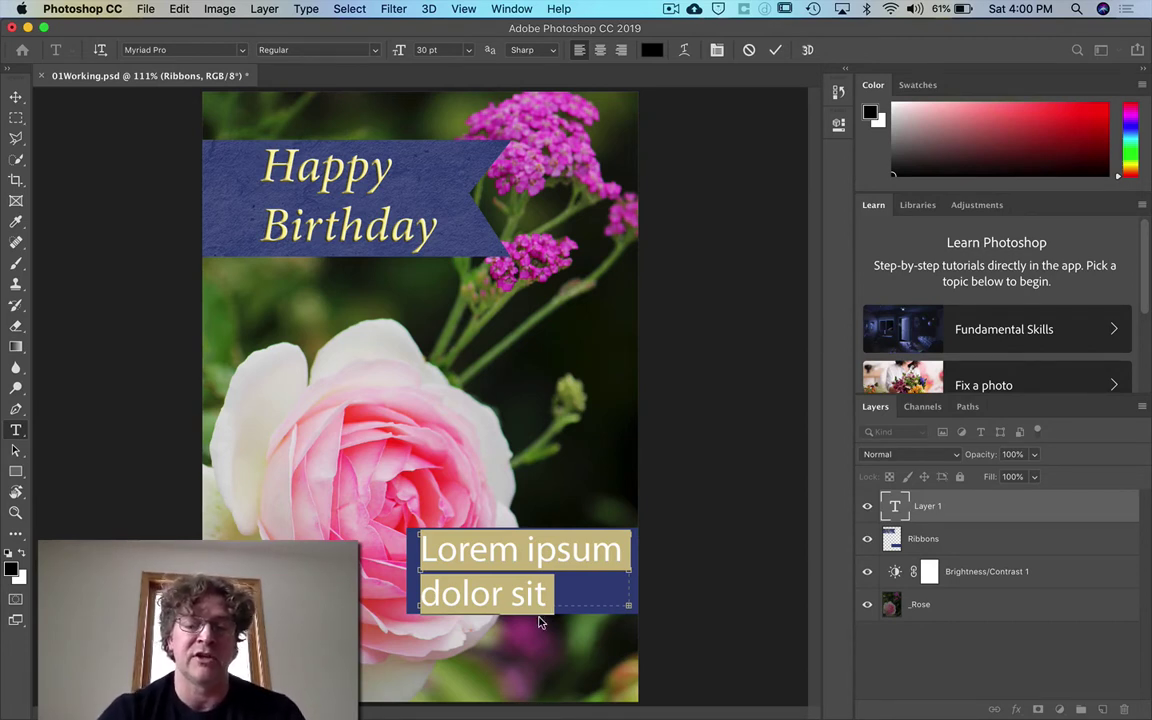
{"action": "type", "text": "Elaine"}
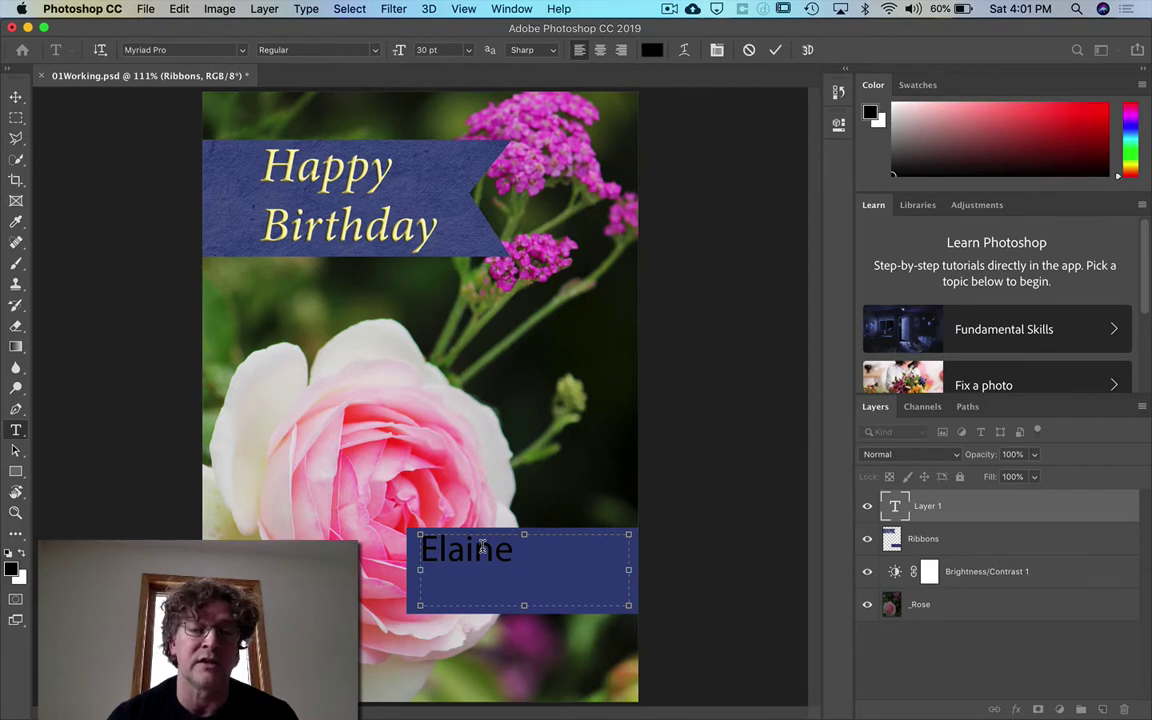
{"action": "type", "text": "z"}
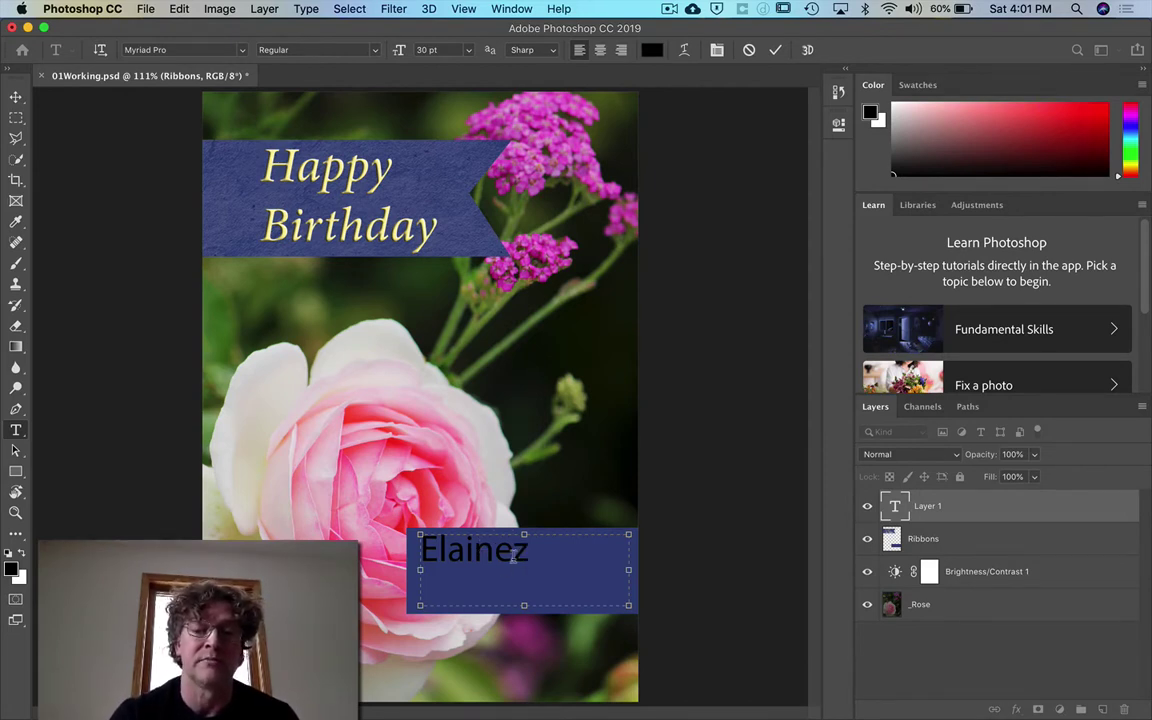
{"action": "key", "text": "BackSpace"}
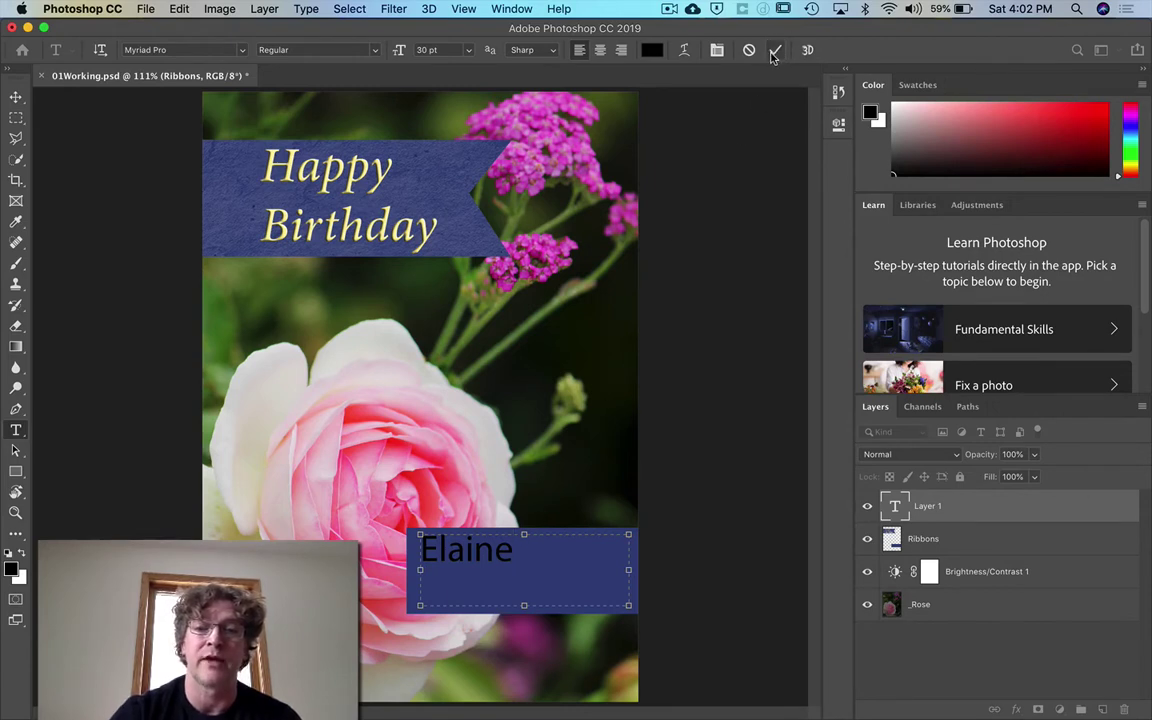
{"action": "left_click", "coordinate": [775, 49]}
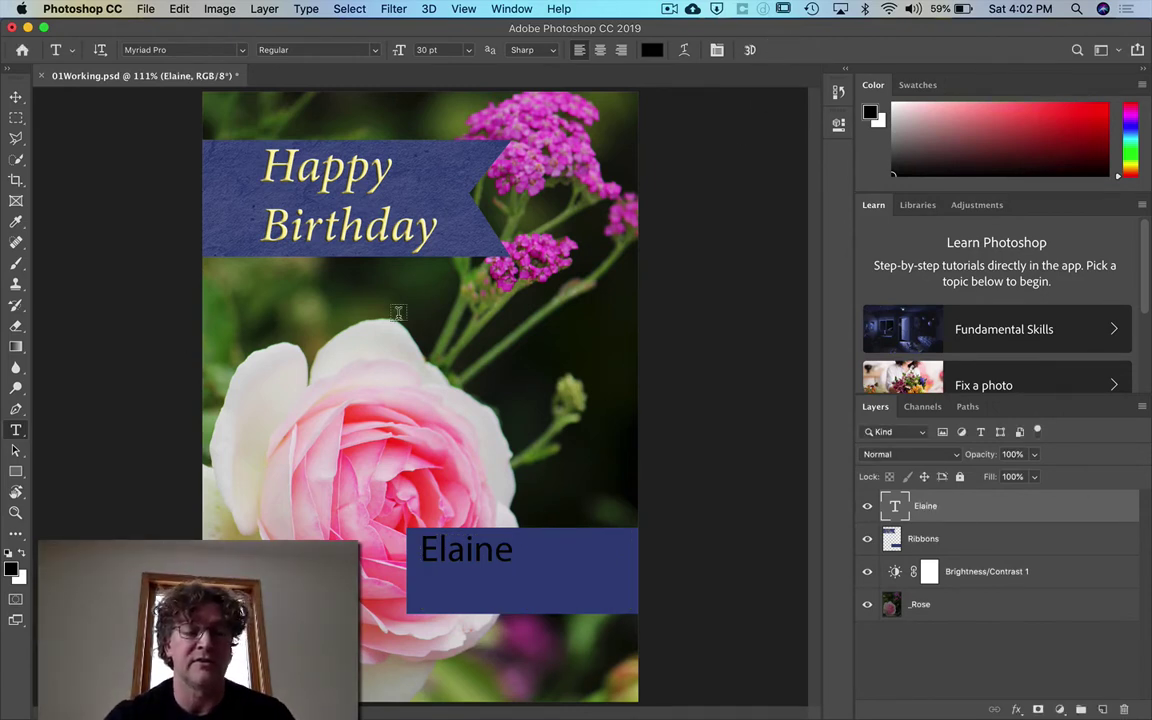
Try text colors for the name sampled from the photo: petal red, blurred purple flower, green foliage and petal pink
{"action": "key", "text": "z"}
{"action": "left_click_drag", "start_coordinate": [430, 545], "coordinate": [494, 549]}
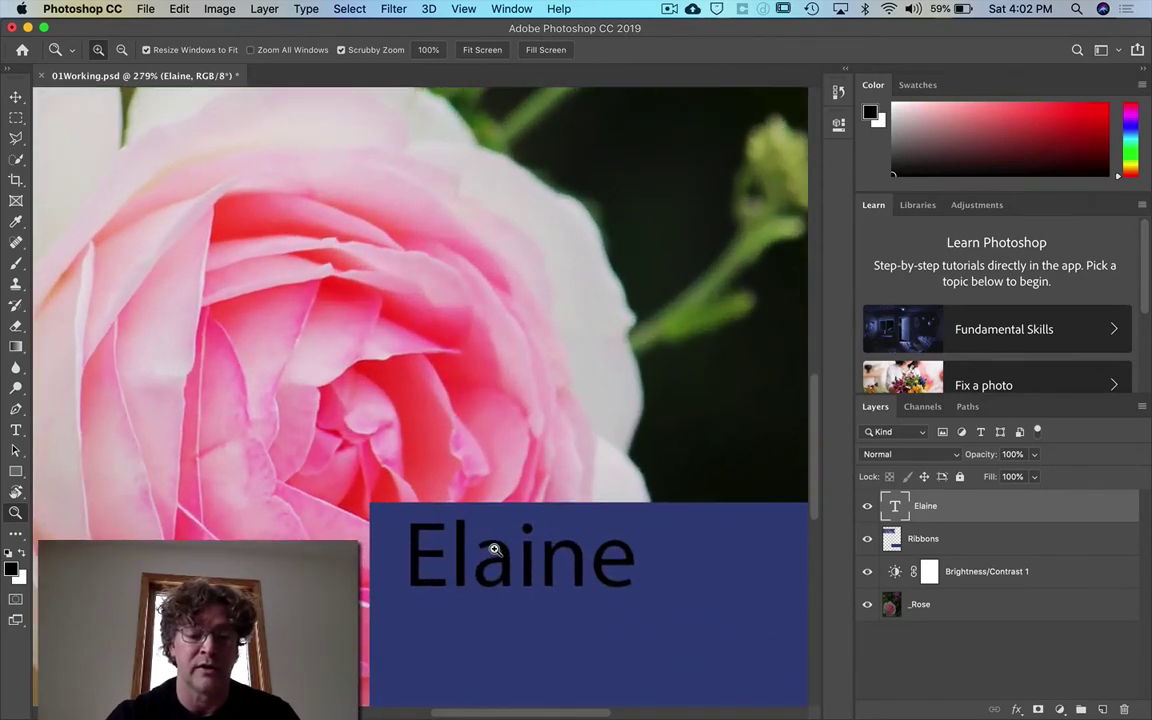
{"action": "left_click_drag", "start_coordinate": [610, 584], "coordinate": [385, 480]}
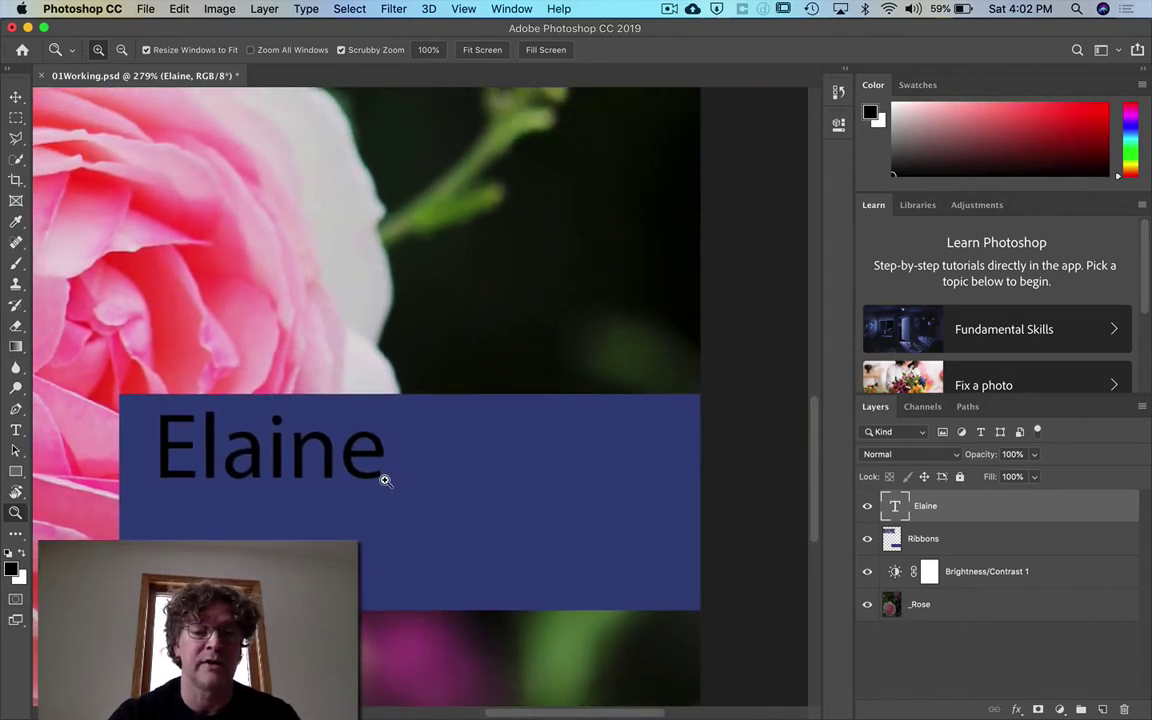
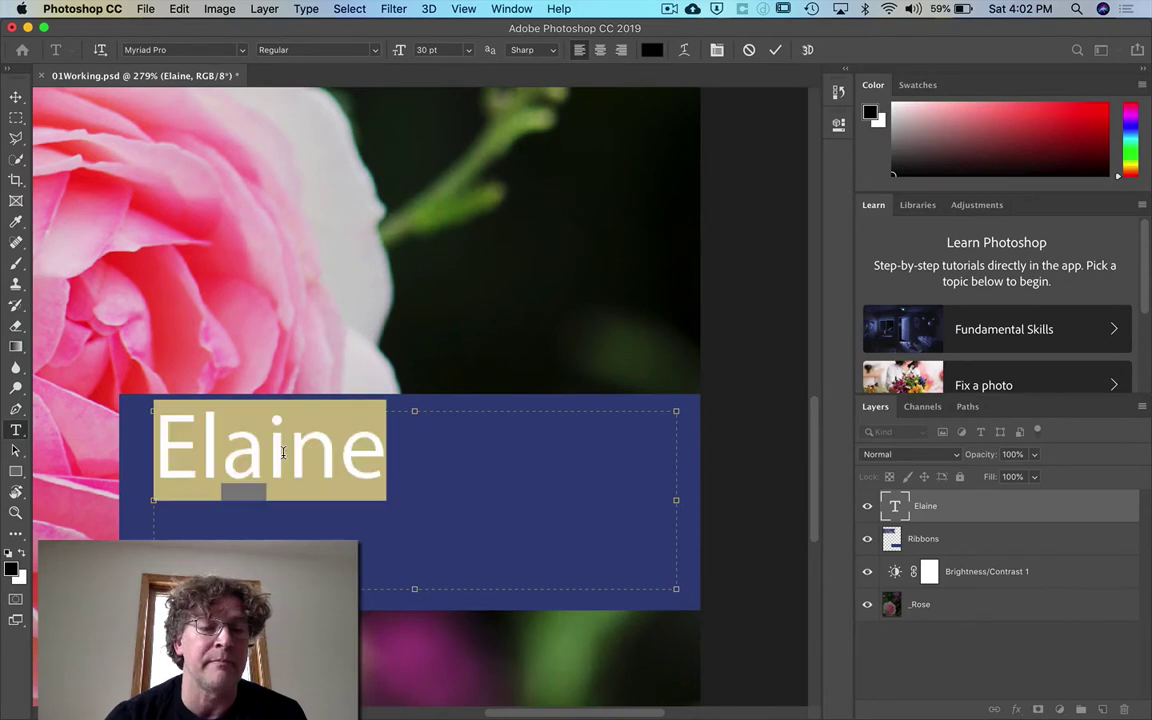
{"action": "left_click", "coordinate": [651, 50]}
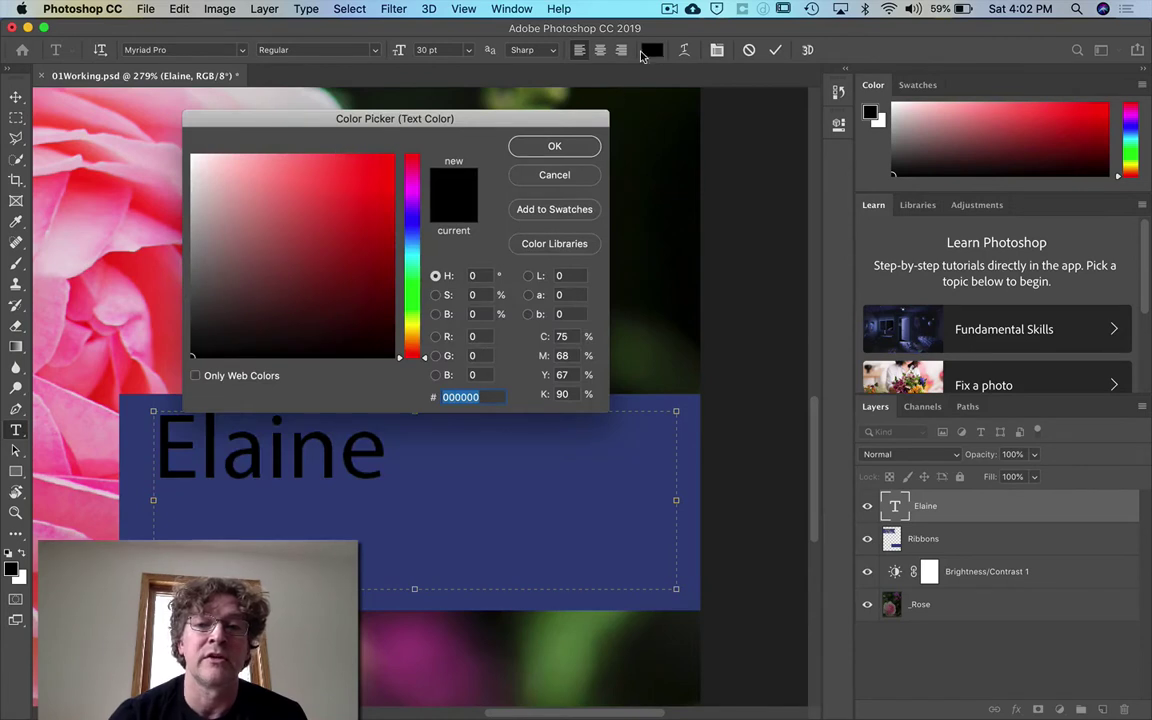
{"action": "left_click_drag", "start_coordinate": [477, 125], "coordinate": [680, 121]}
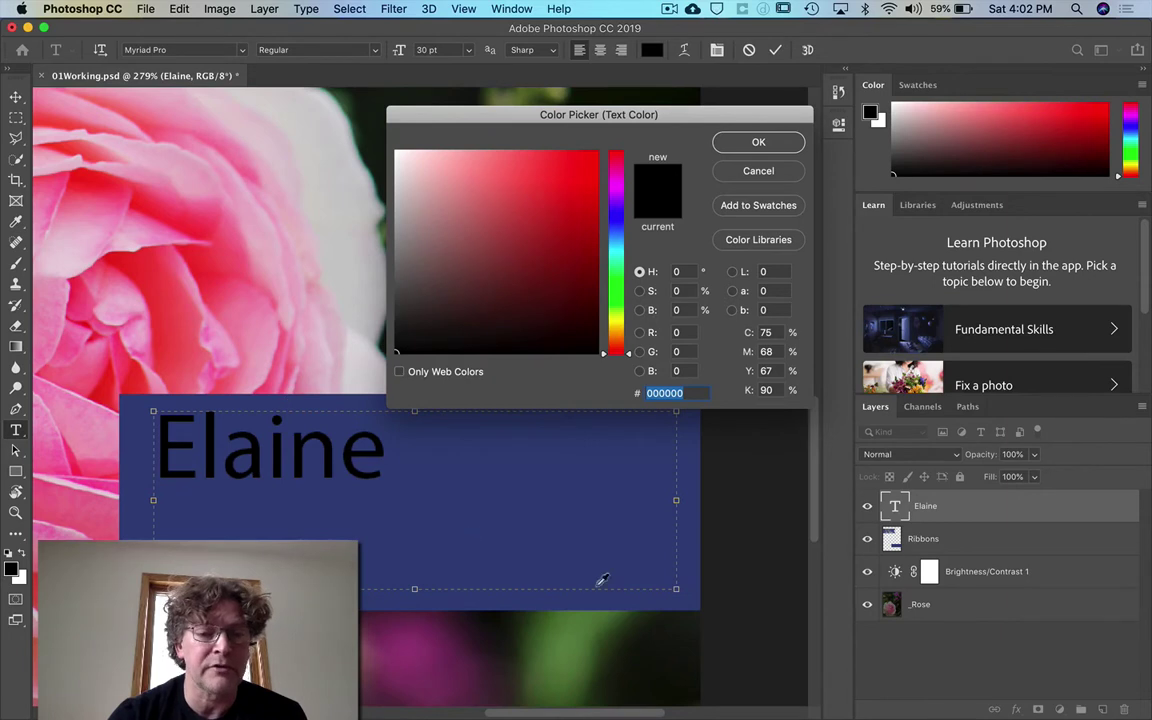
{"action": "left_click", "coordinate": [193, 211]}
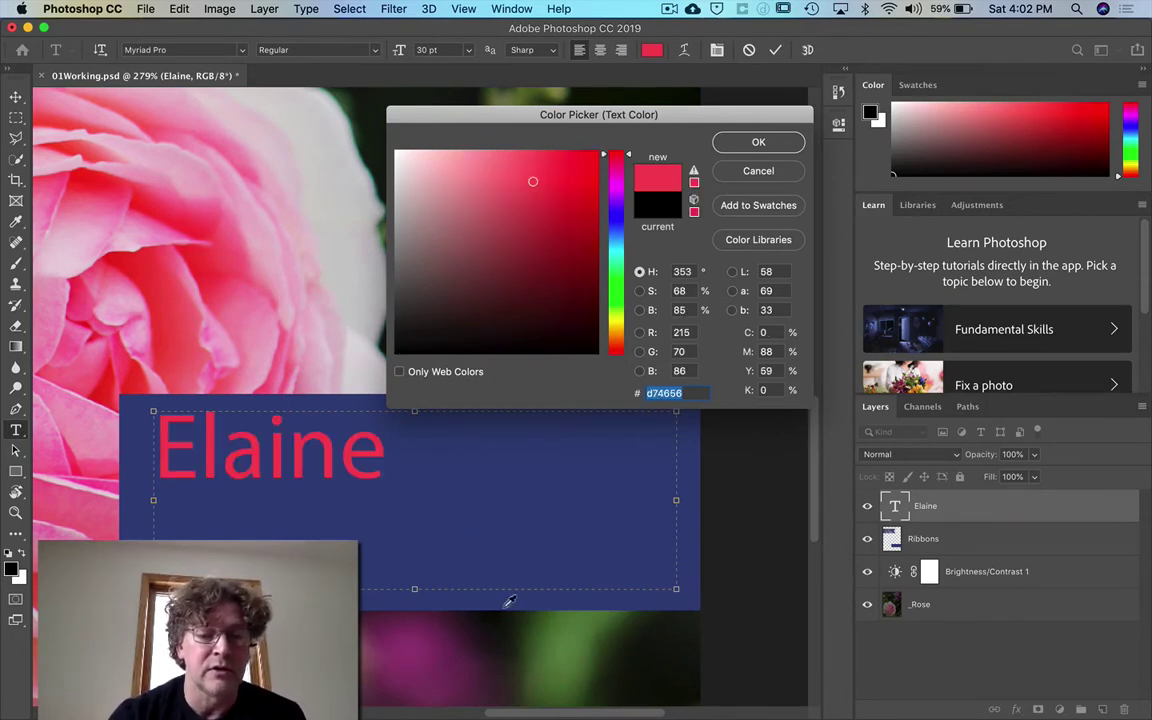
{"action": "left_click", "coordinate": [446, 662]}
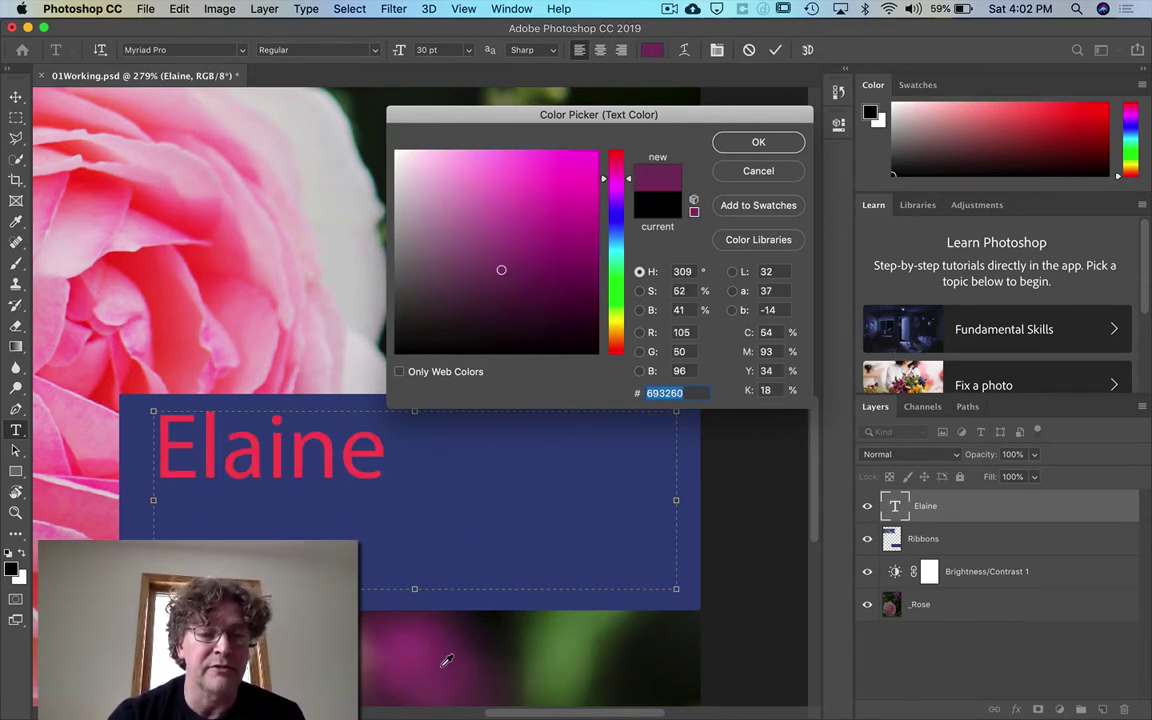
{"action": "left_click", "coordinate": [595, 650]}
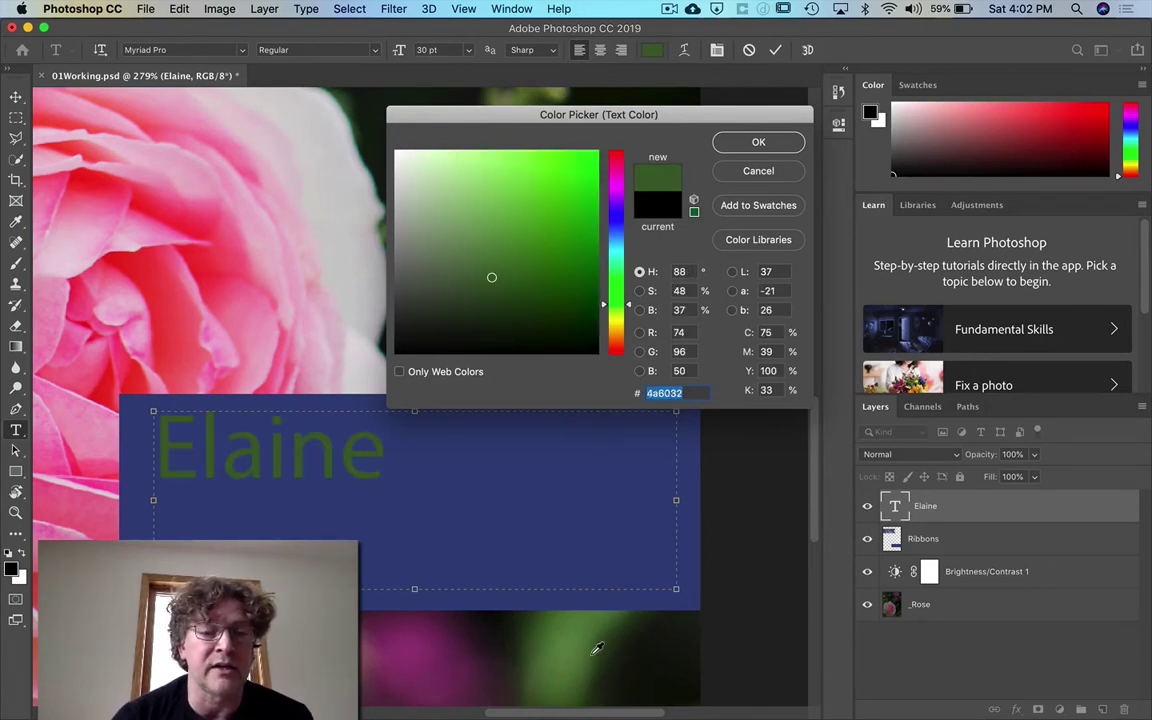
{"action": "left_click", "coordinate": [246, 264]}
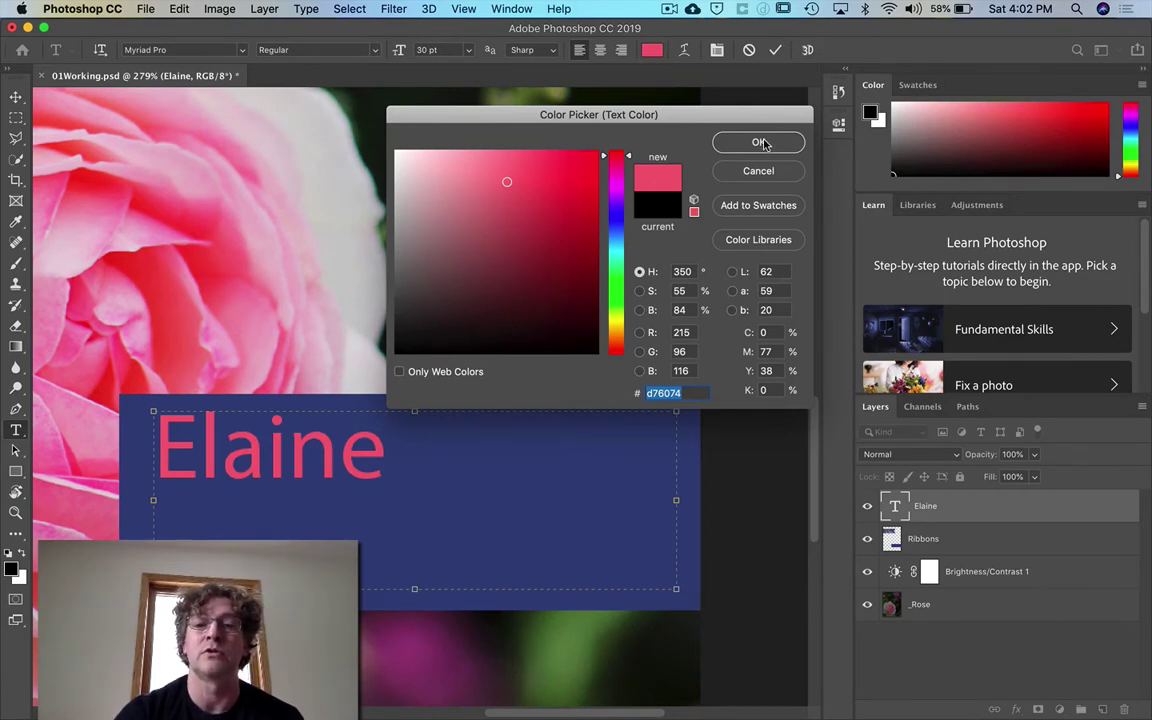
Try the RGB Yellow swatch on the name, choose RGB Green as its text color, and commit the text
{"action": "left_click", "coordinate": [918, 86]}
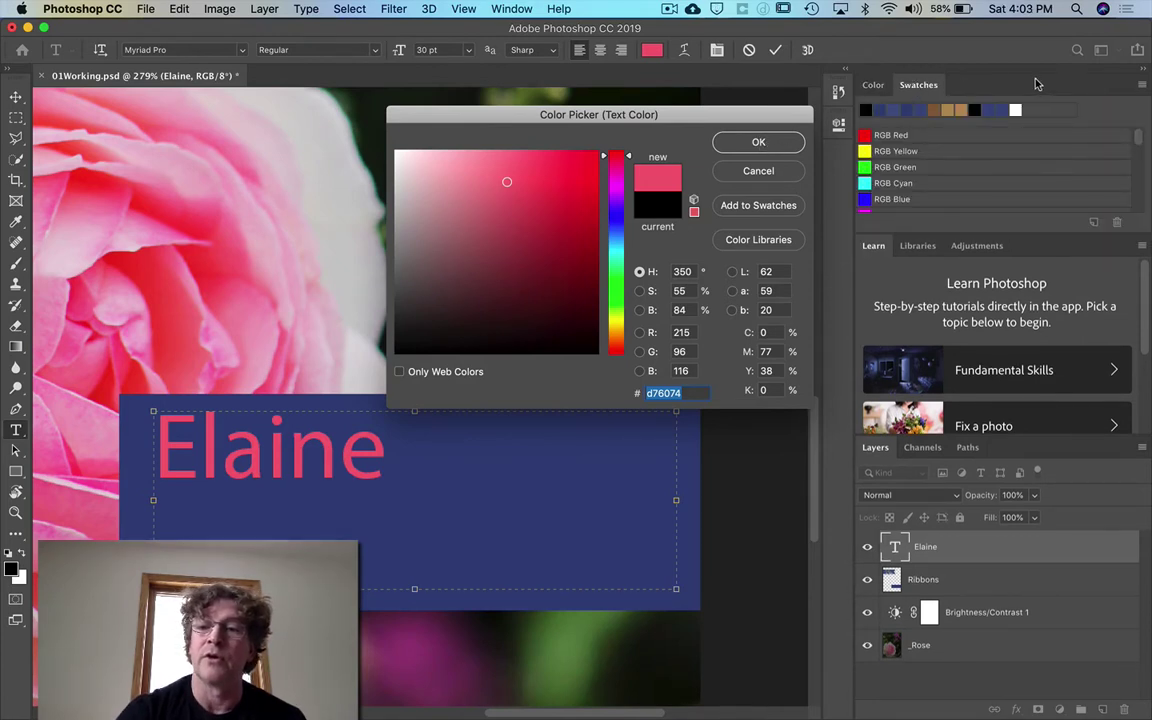
{"action": "left_click", "coordinate": [1145, 88]}
{"action": "key", "text": "Escape"}
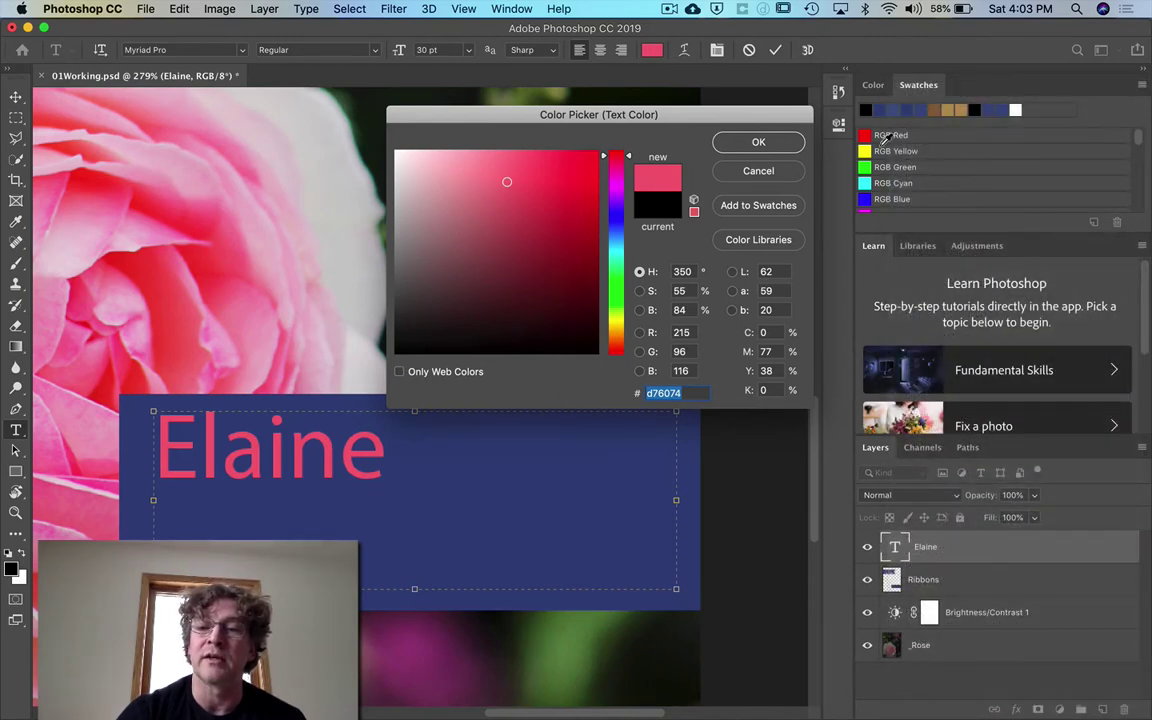
{"action": "left_click", "coordinate": [893, 151]}
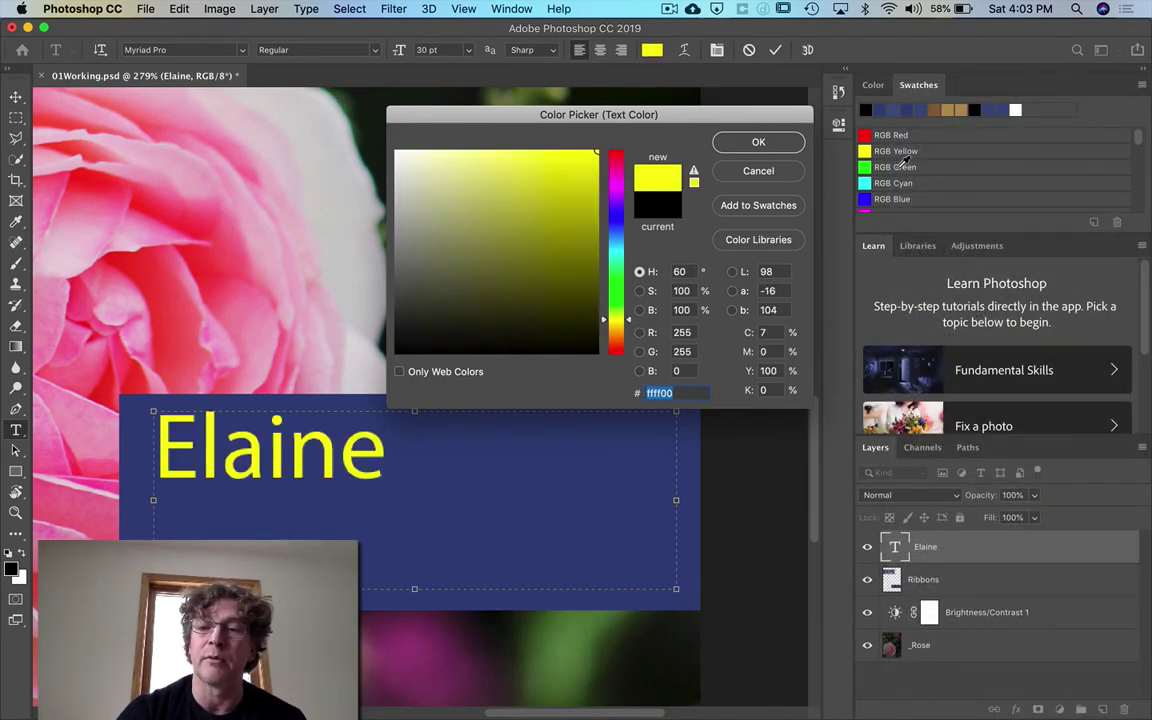
{"action": "left_click", "coordinate": [900, 166]}
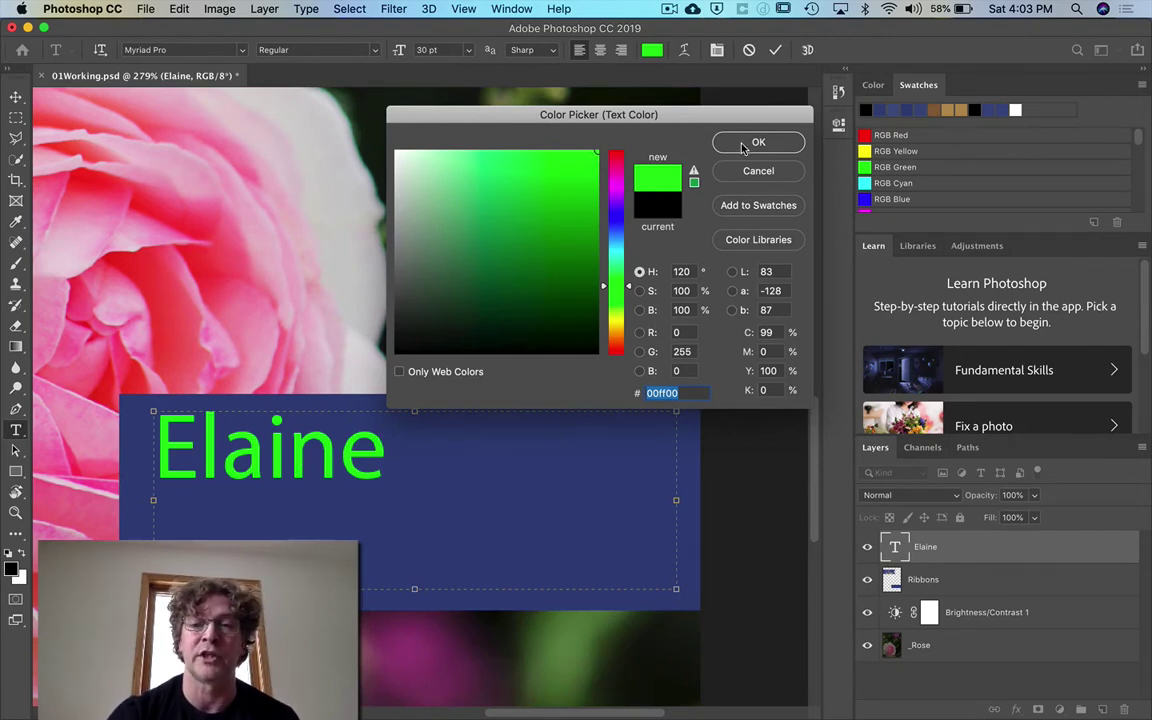
{"action": "left_click", "coordinate": [756, 143]}
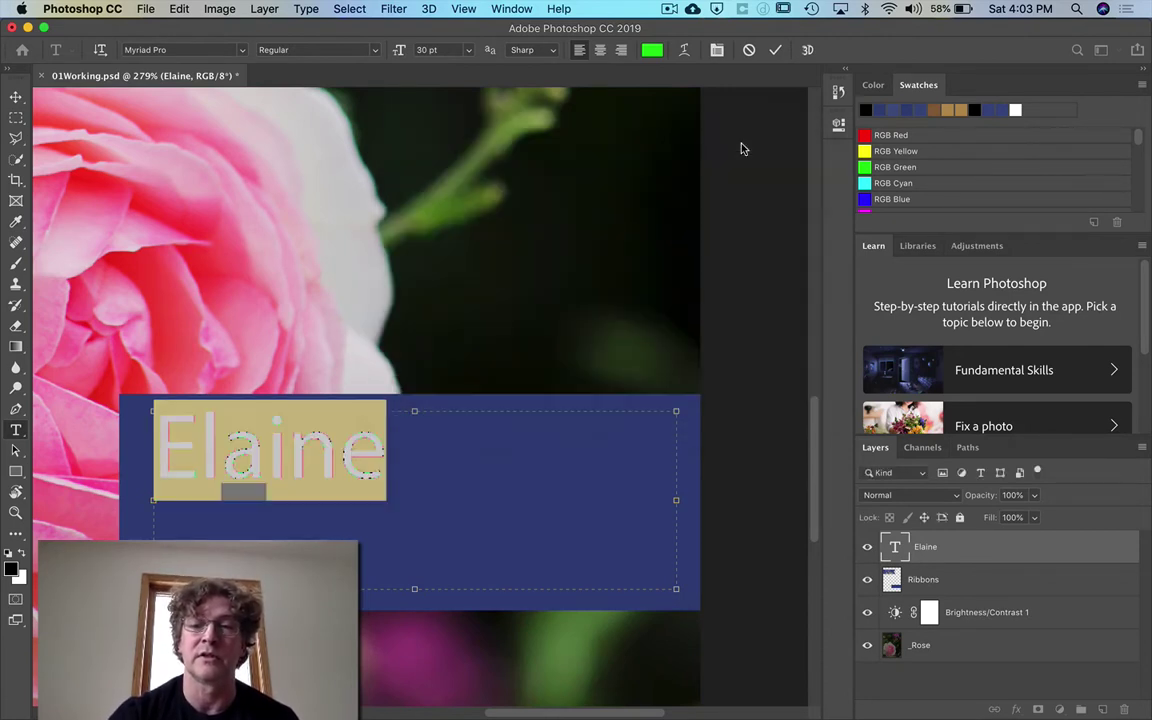
{"action": "left_click", "coordinate": [775, 49]}
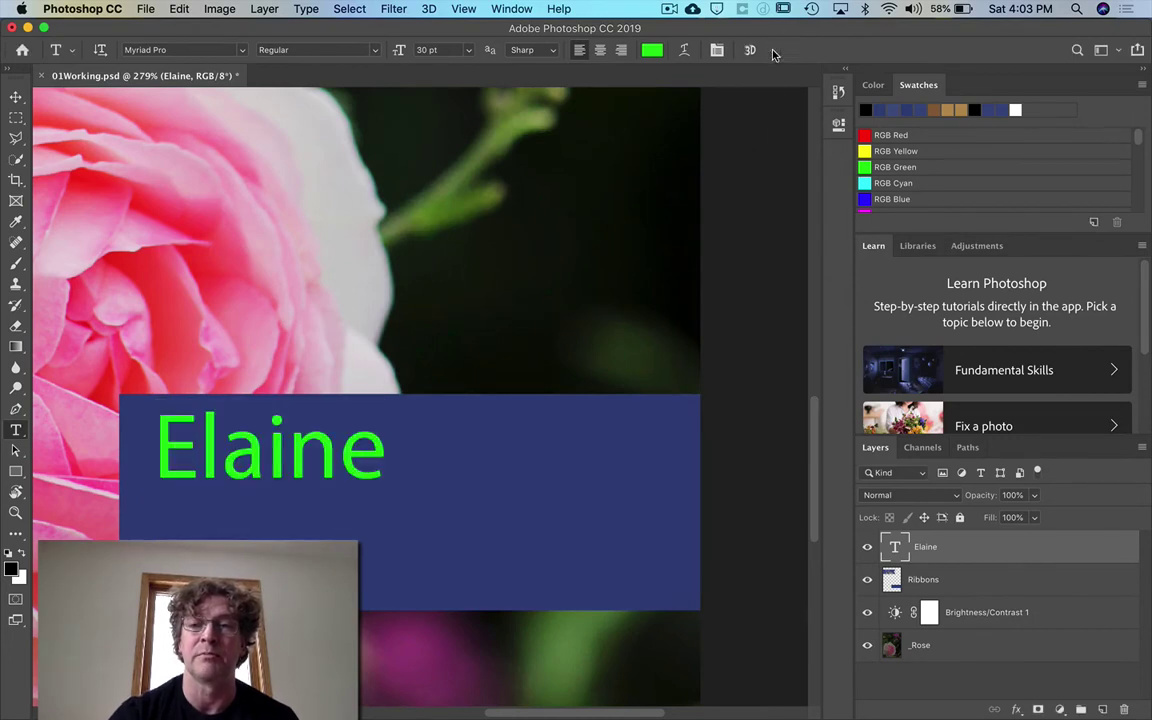
Display the color swatches as small thumbnails and recolor the whole name with the bright yellow swatch
{"action": "left_click", "coordinate": [1143, 87]}
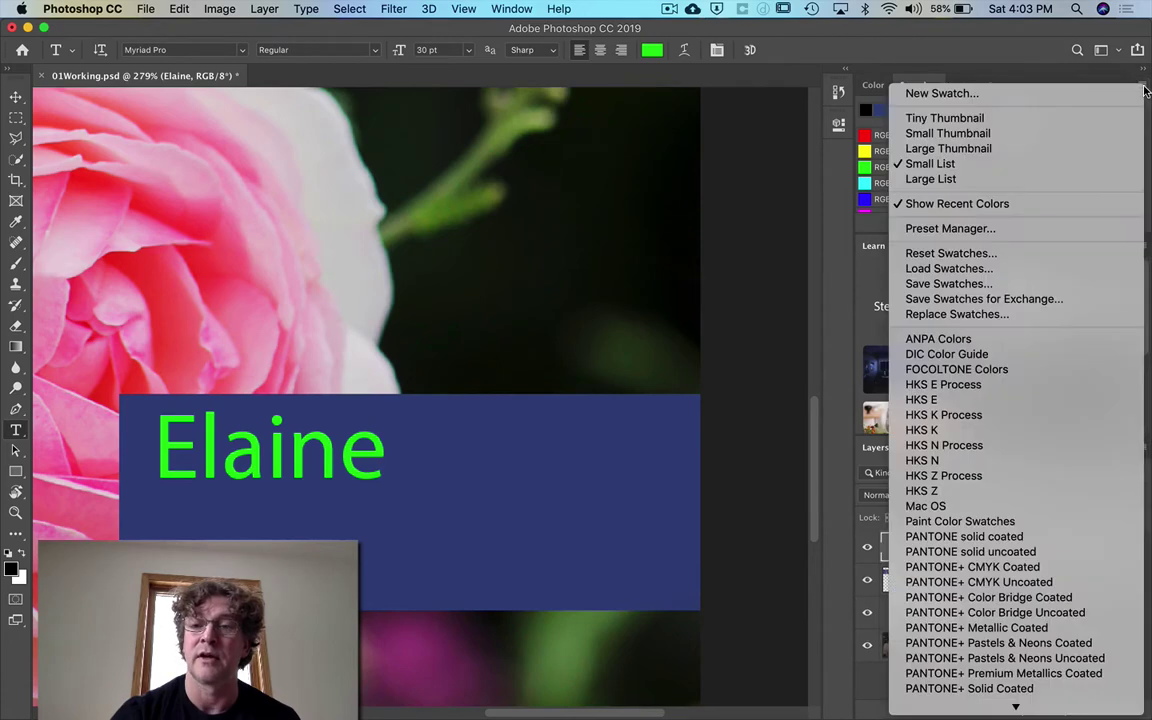
{"action": "left_click", "coordinate": [970, 134]}
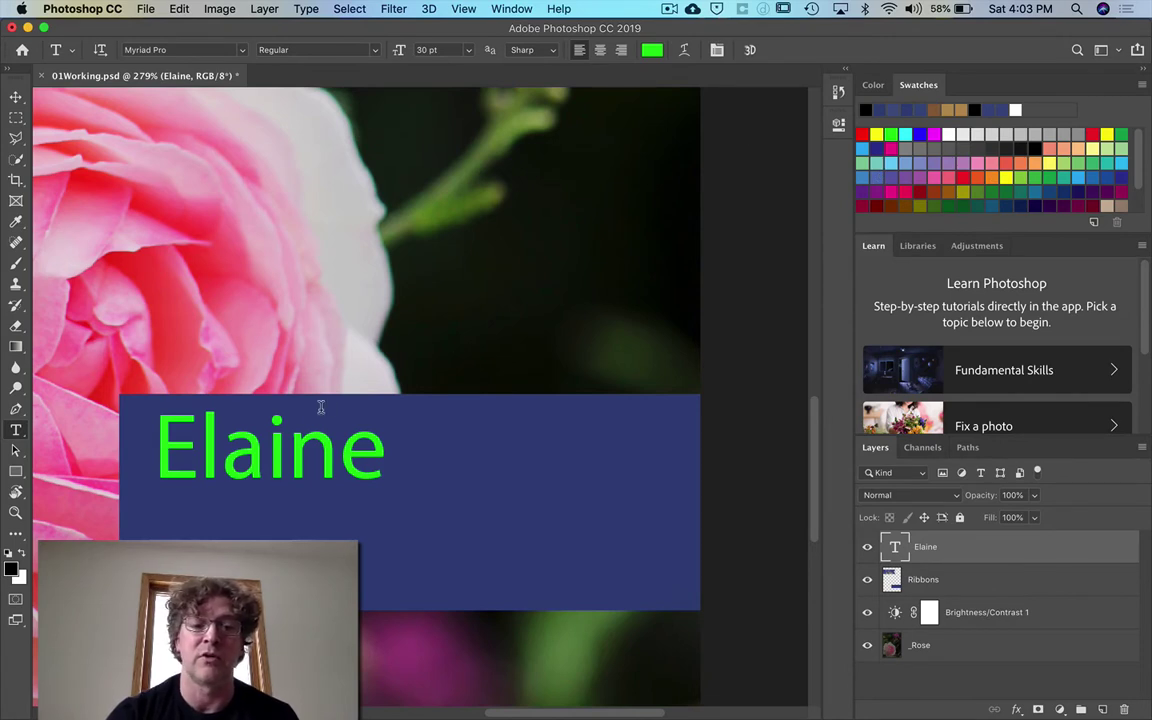
{"action": "double_click", "coordinate": [282, 453]}
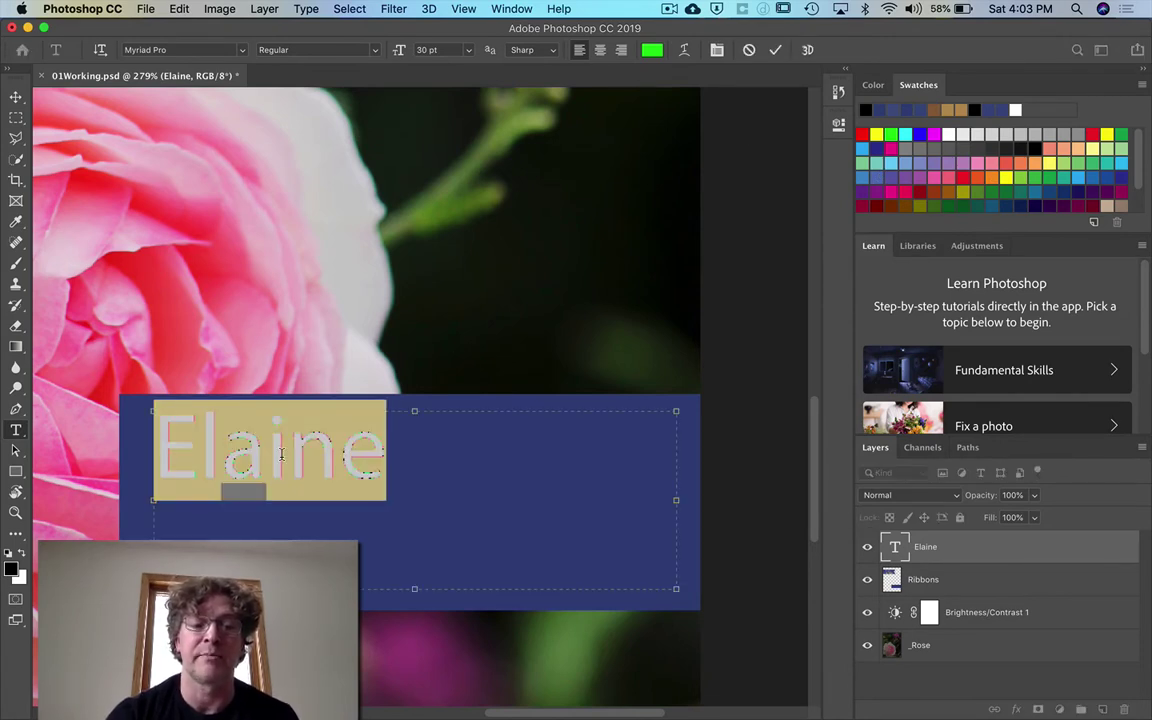
{"action": "left_click", "coordinate": [341, 445]}
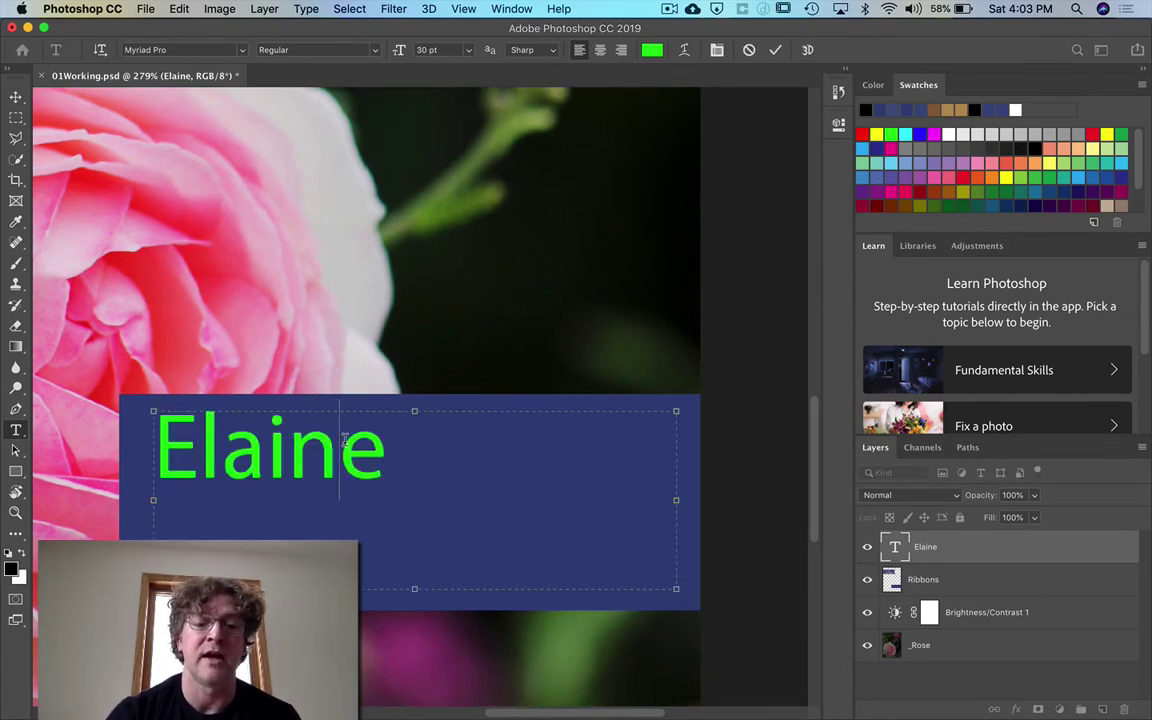
{"action": "double_click", "coordinate": [345, 439]}
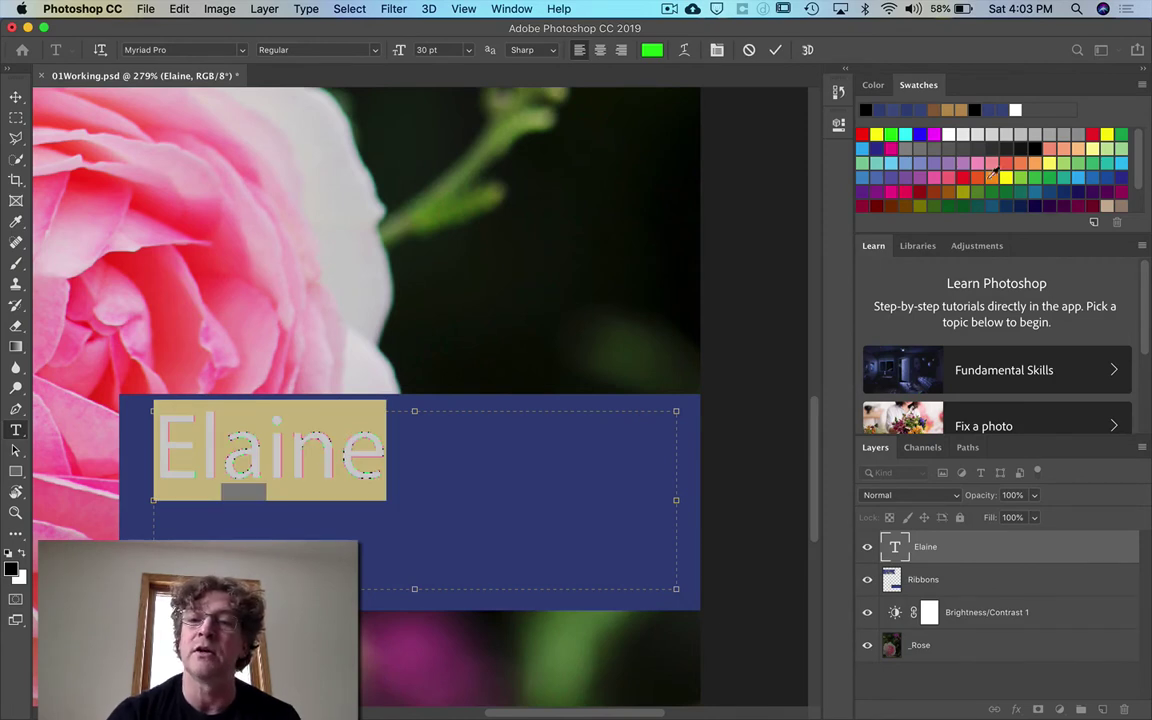
{"action": "left_click", "coordinate": [879, 131]}
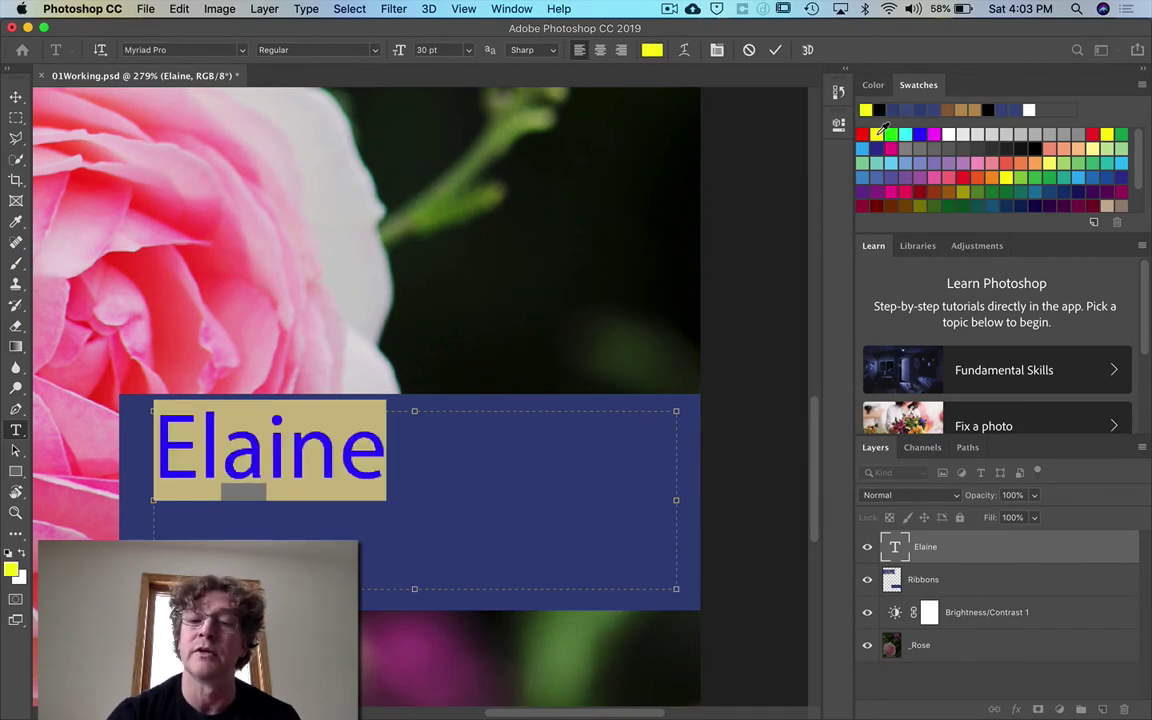
{"action": "left_click", "coordinate": [483, 470]}
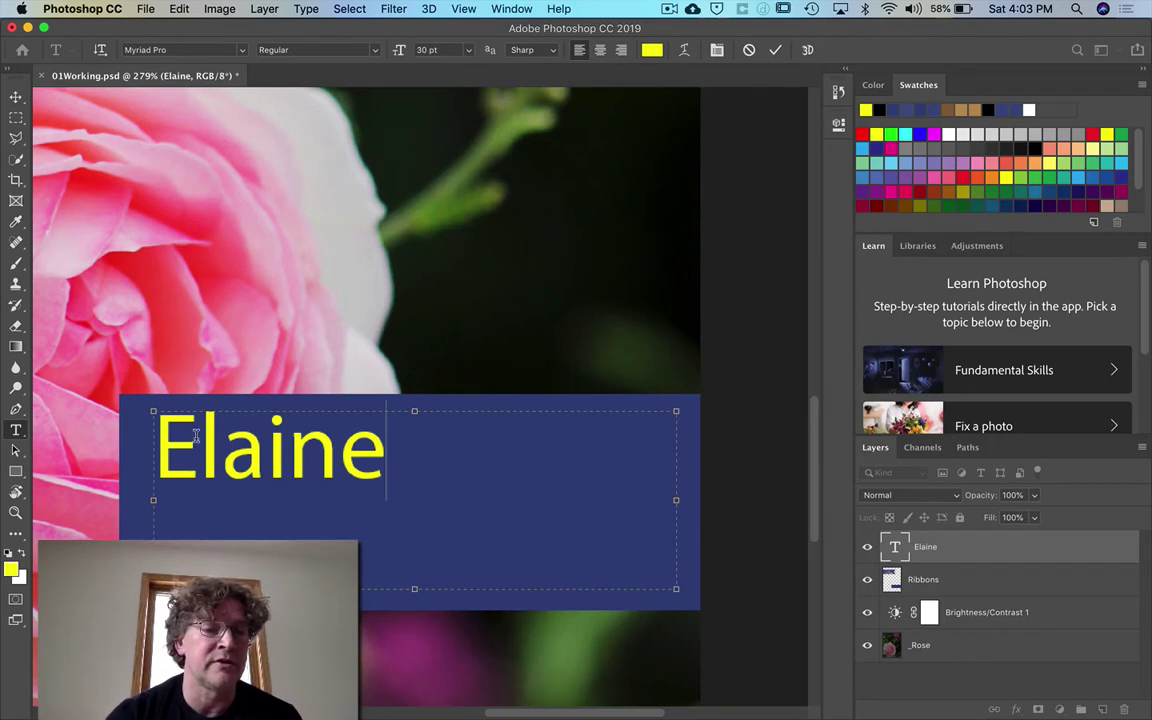
Recolor only the first letter of the name with a golden tan from the recent colors and commit the text
{"action": "left_click_drag", "start_coordinate": [196, 440], "coordinate": [155, 440]}
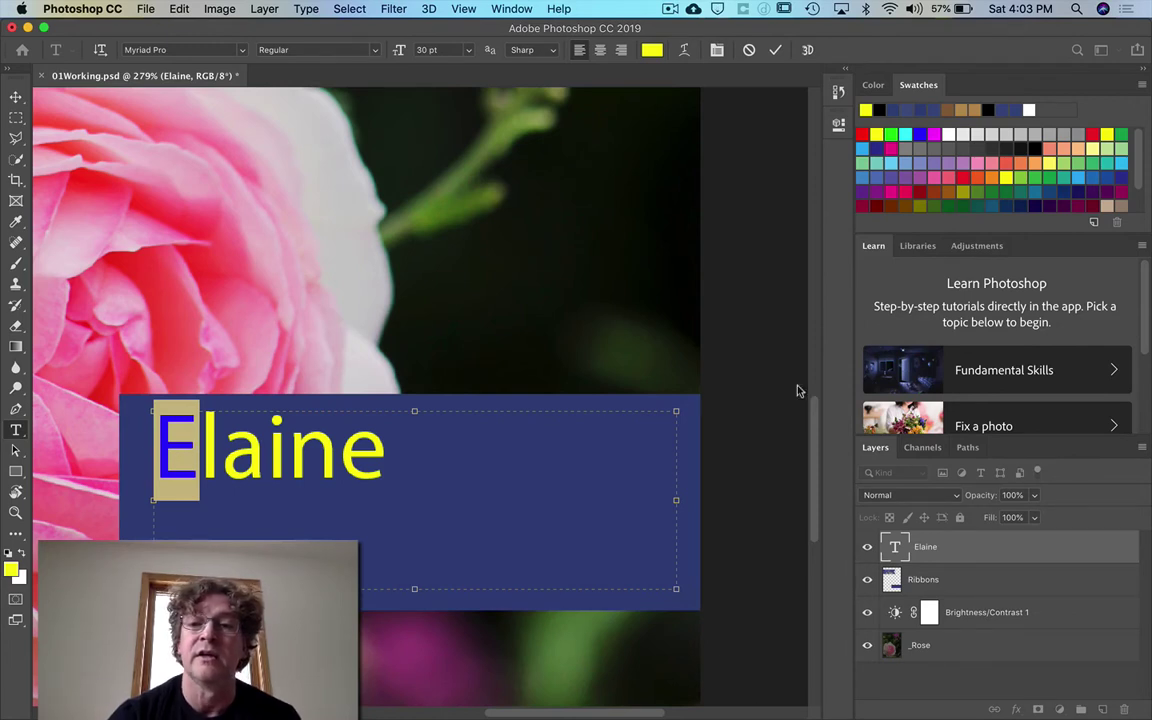
{"action": "left_click", "coordinate": [967, 107]}
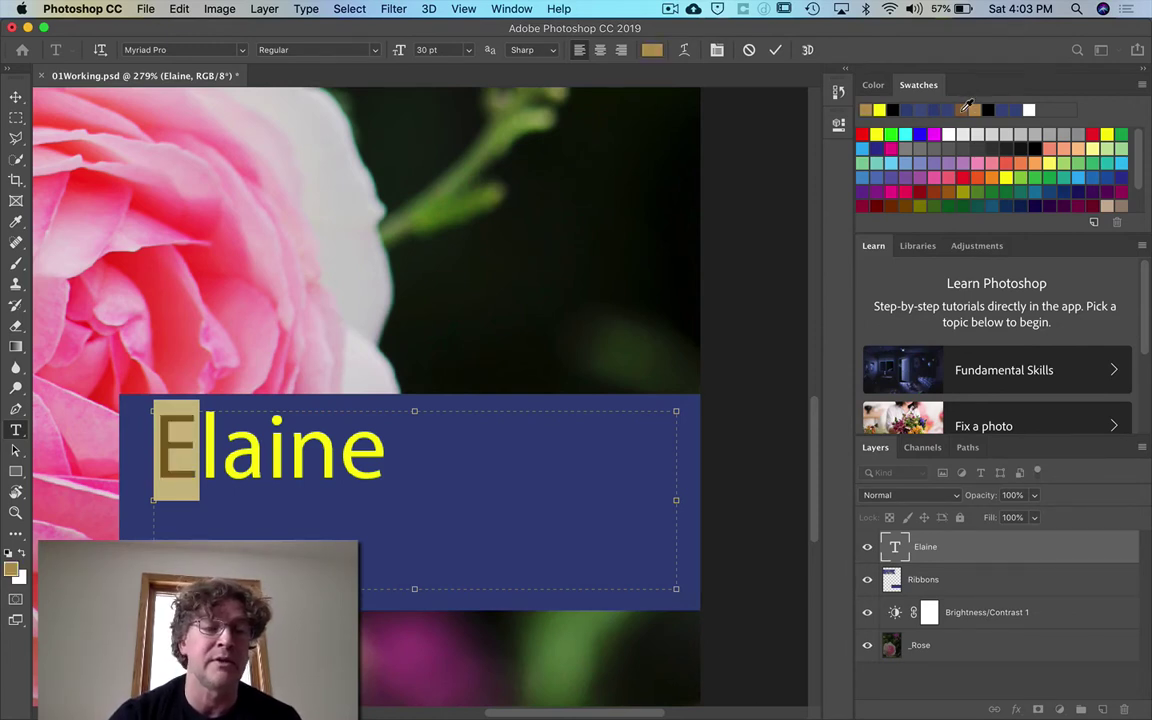
{"action": "left_click", "coordinate": [438, 472]}
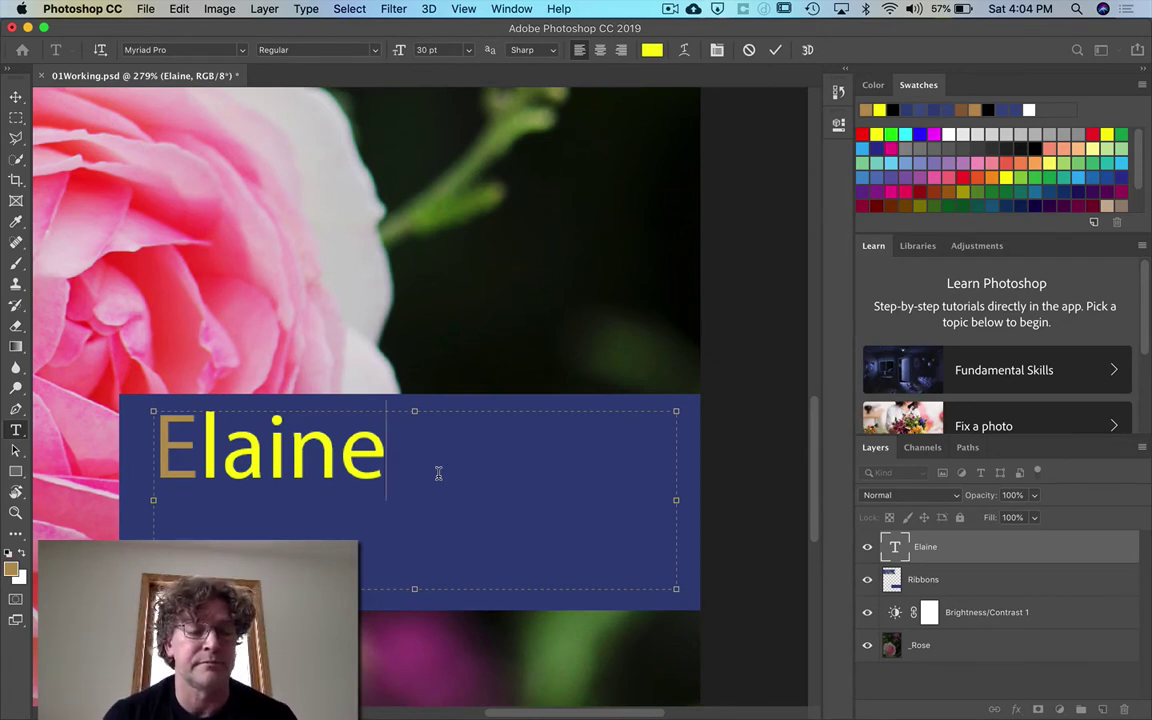
{"action": "left_click", "coordinate": [775, 49]}
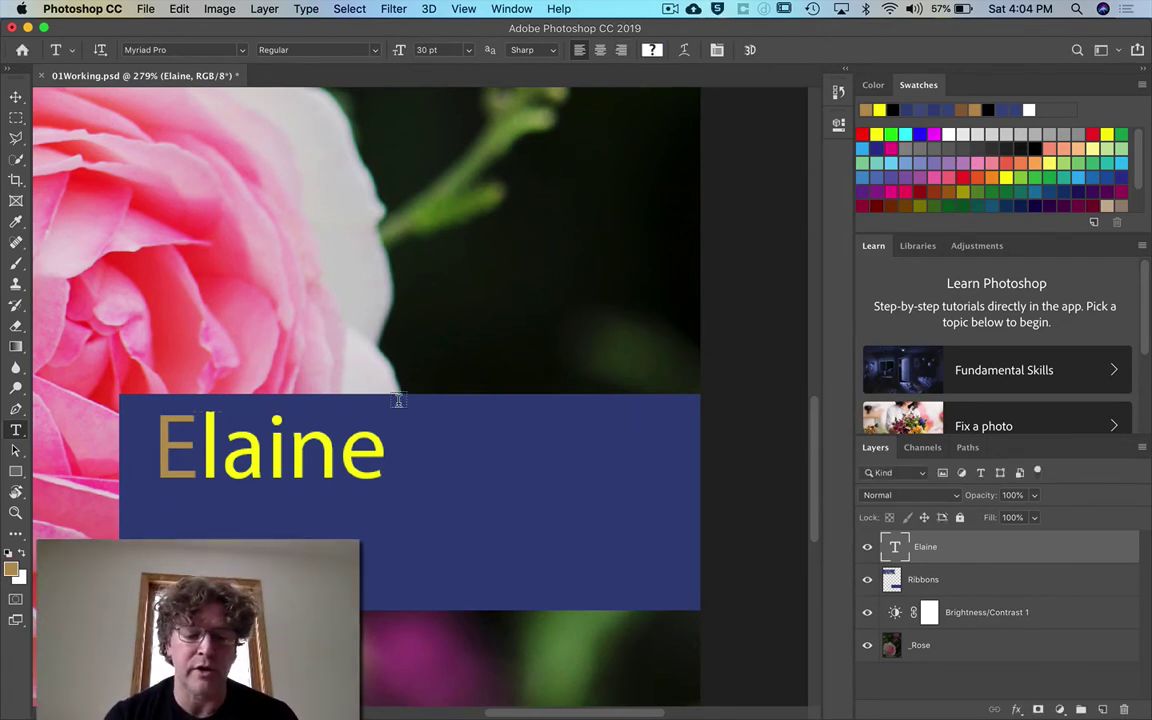
Set the whole name's text color to pale yellow fbf1a8, sampled from the Happy Birthday lettering
{"action": "key", "text": "super+0"}
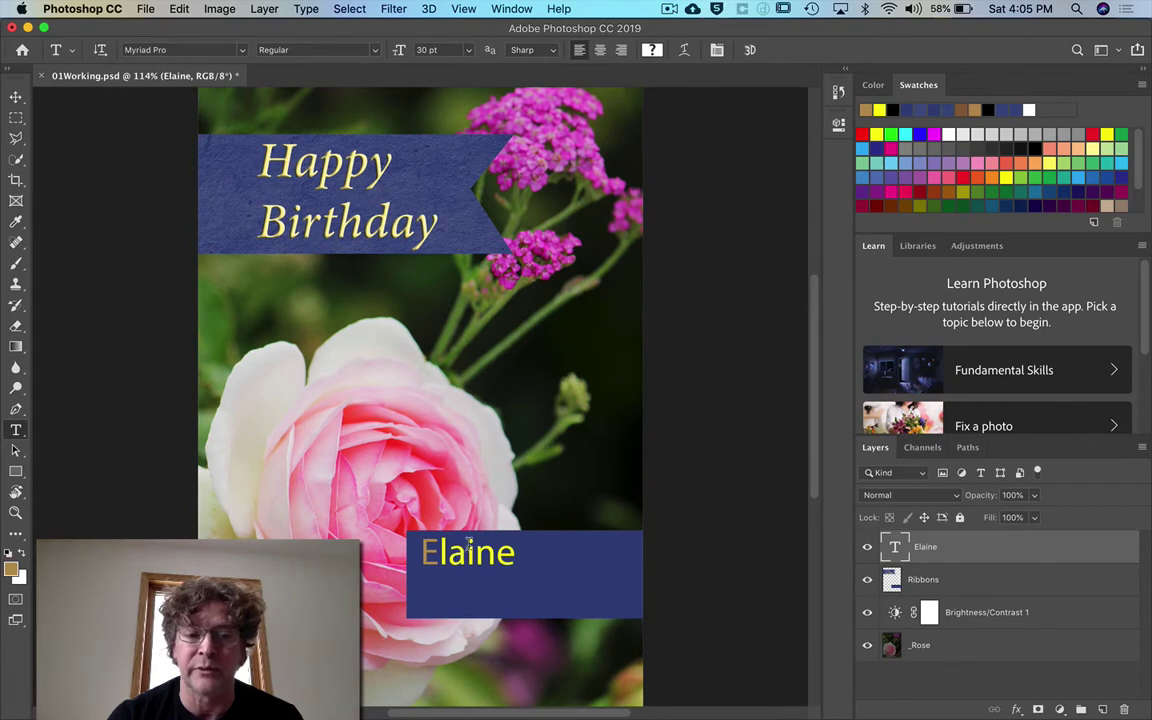
{"action": "double_click", "coordinate": [464, 553]}
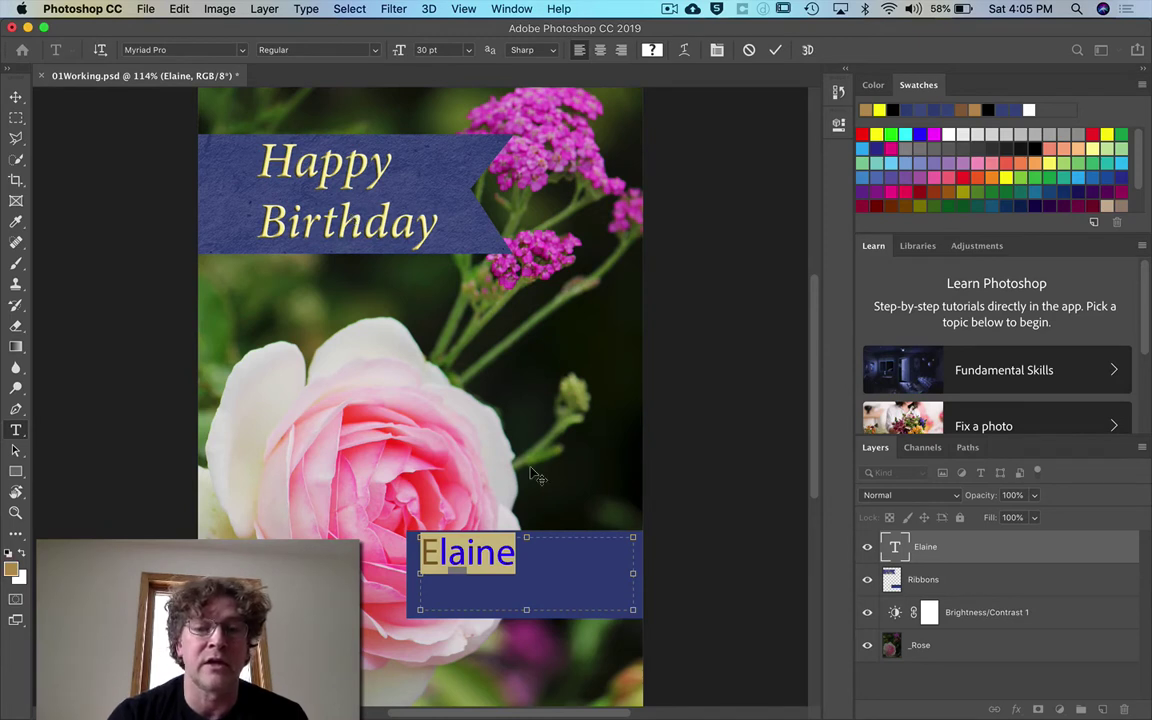
{"action": "left_click", "coordinate": [496, 553]}
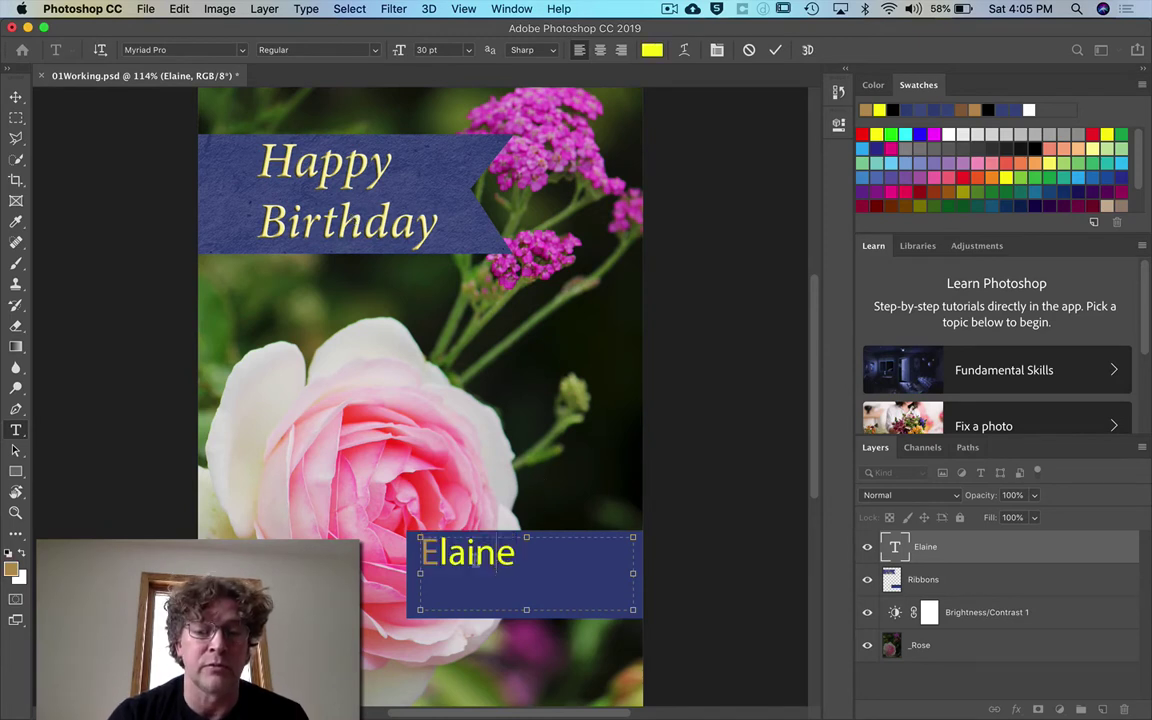
{"action": "double_click", "coordinate": [471, 556]}
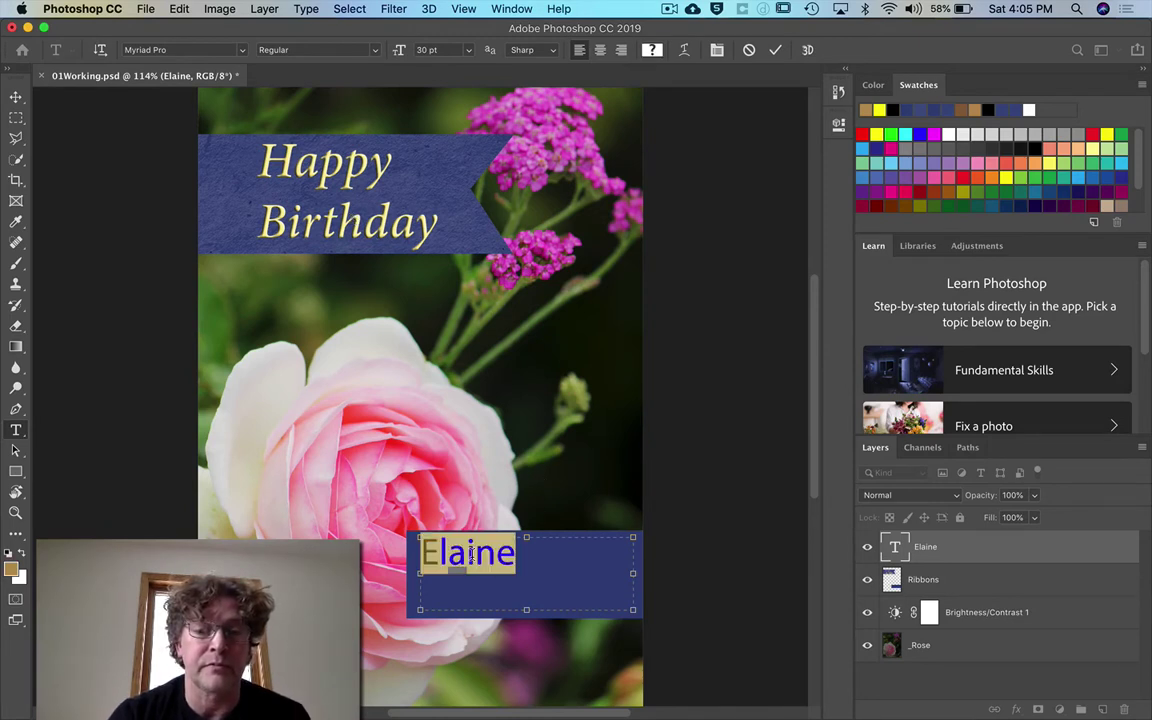
{"action": "left_click", "coordinate": [651, 51]}
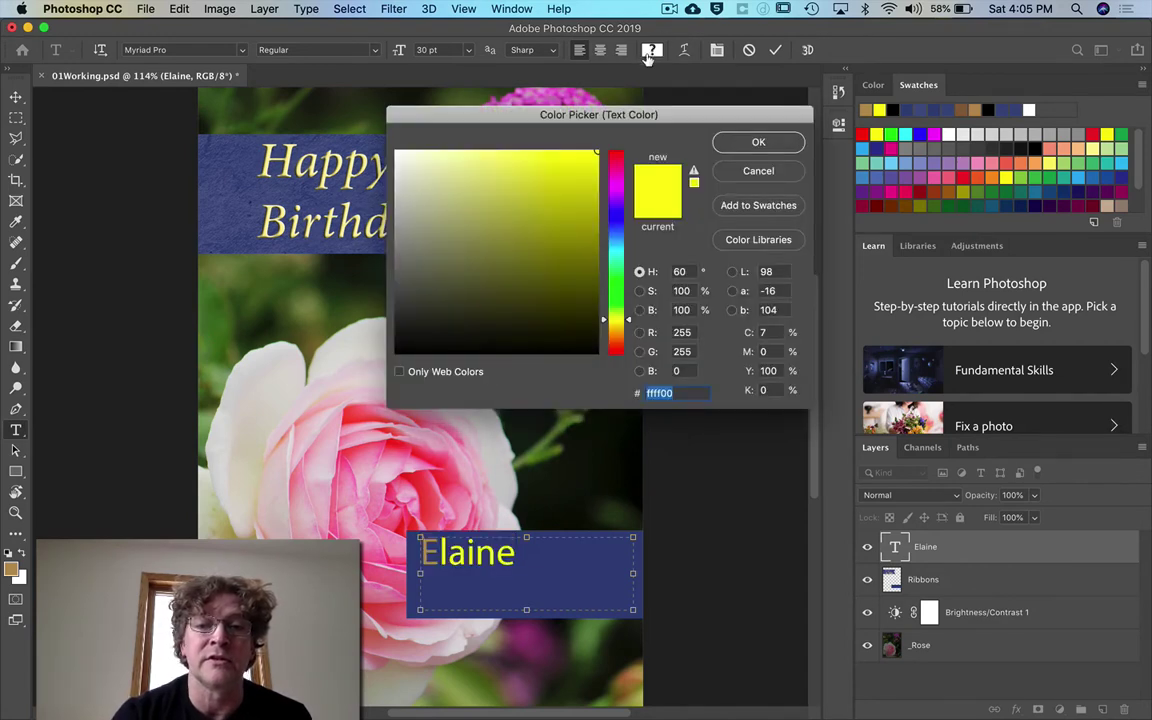
{"action": "left_click_drag", "start_coordinate": [521, 104], "coordinate": [629, 99]}
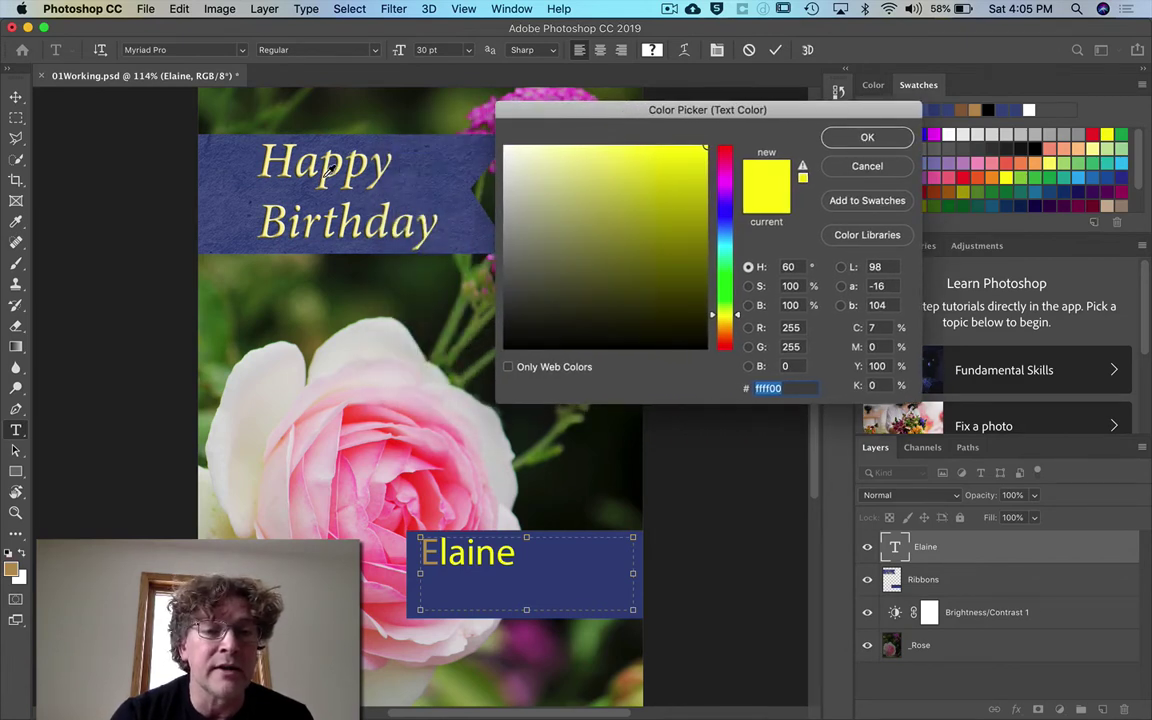
{"action": "left_click", "coordinate": [570, 148]}
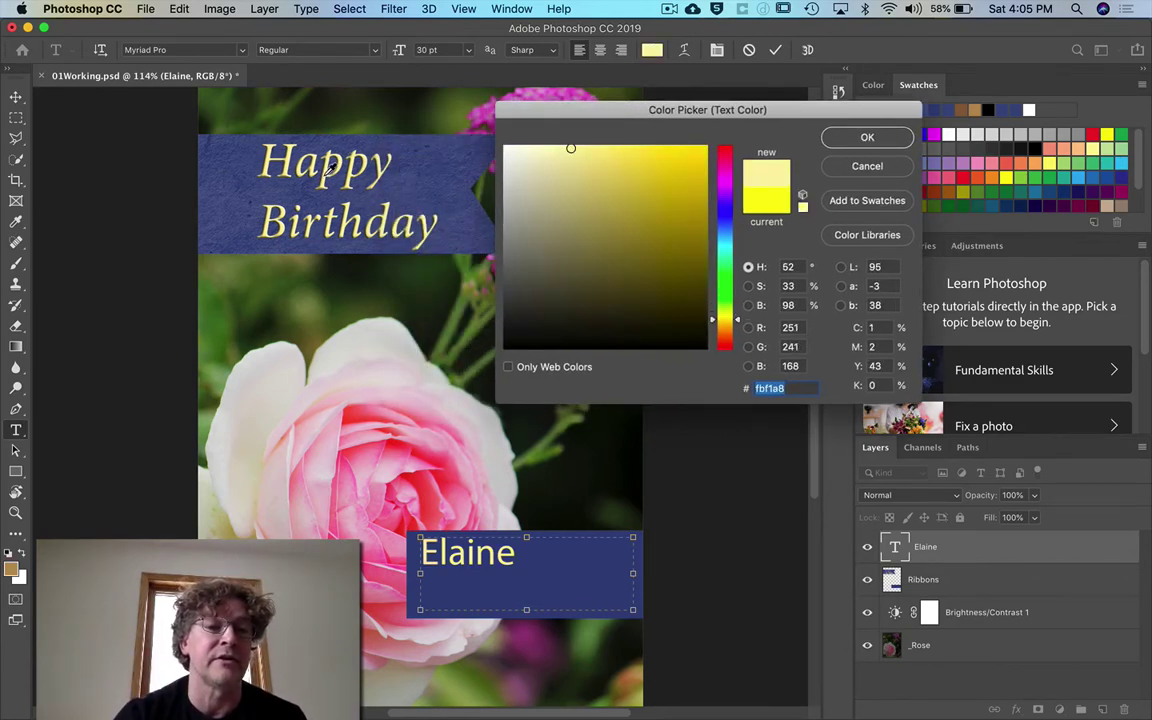
{"action": "left_click", "coordinate": [870, 139]}
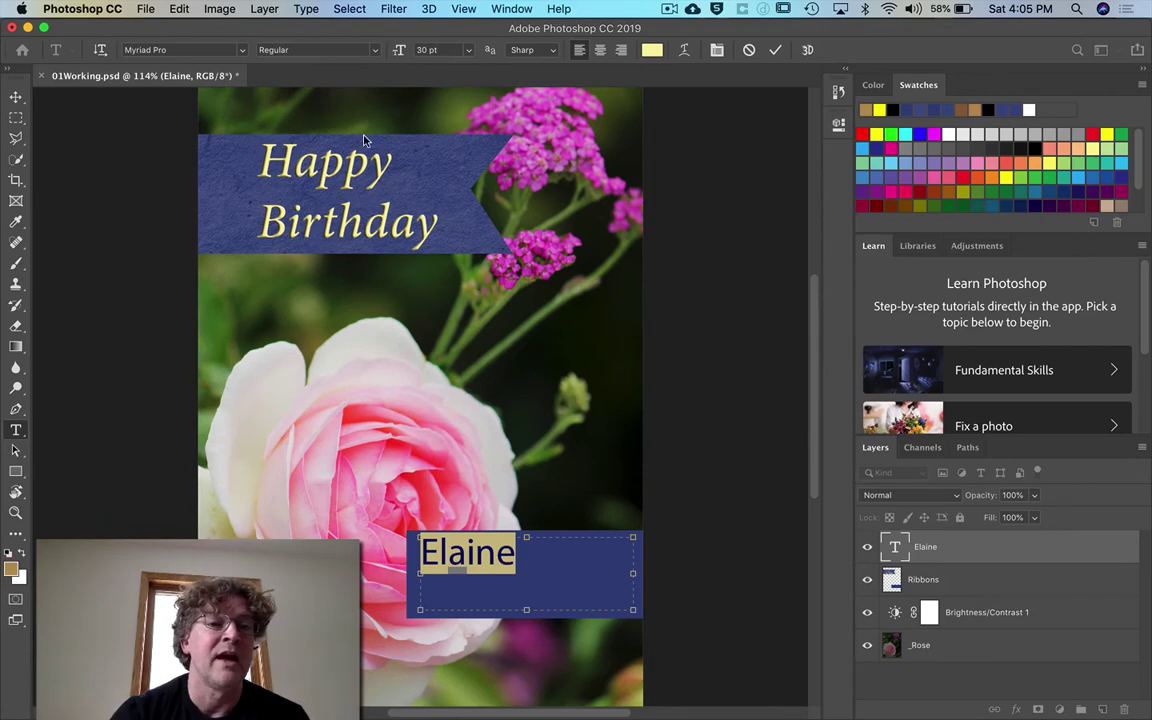
Set the selected name's font family to Minion Pro to match the Happy Birthday lettering
{"action": "left_click", "coordinate": [241, 52]}
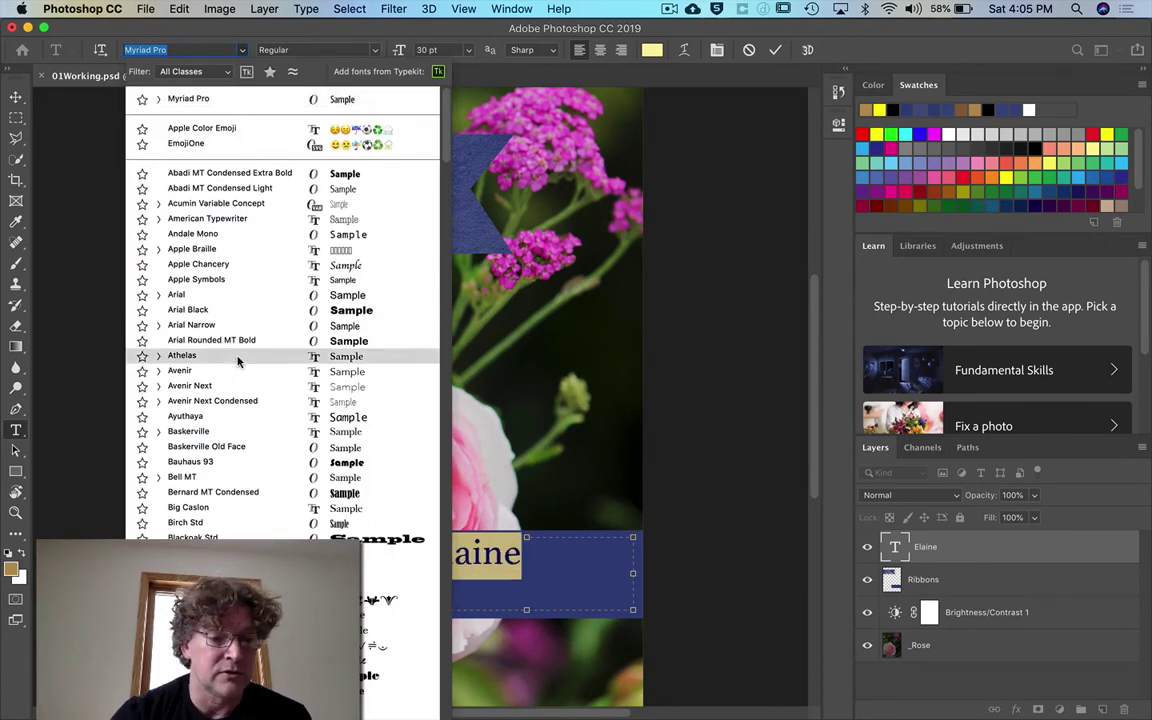
{"action": "scroll", "coordinate": [238, 362], "scroll_direction": "down", "scroll_amount": 10}
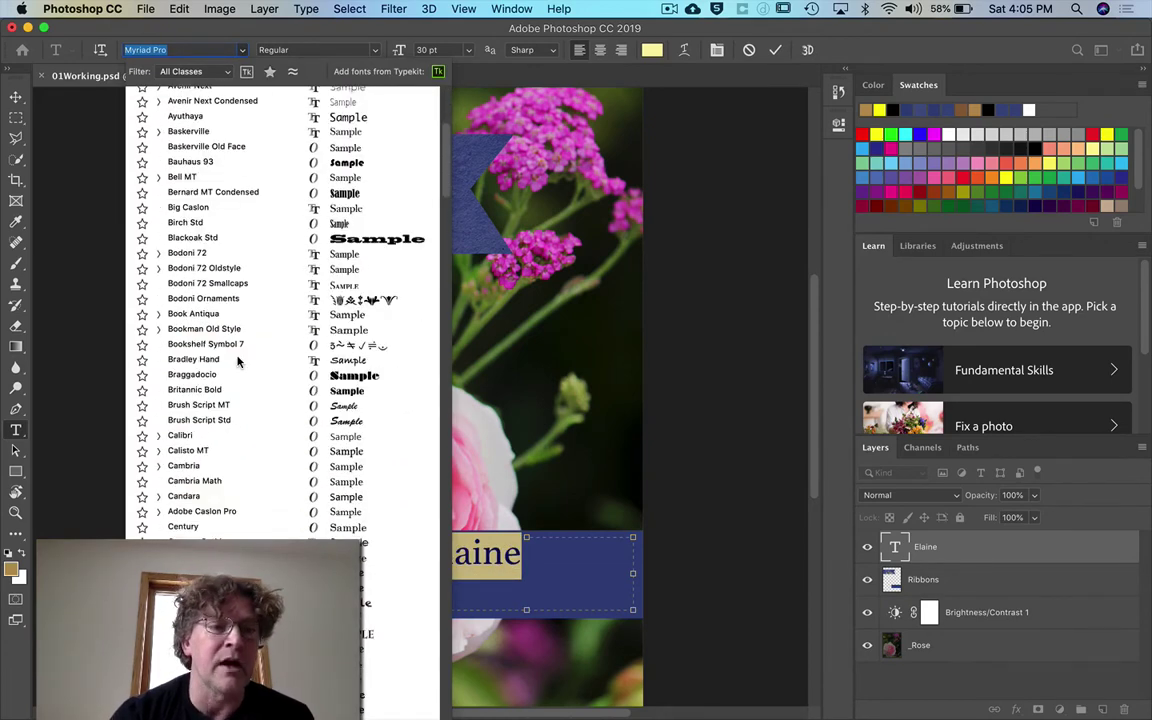
{"action": "scroll", "coordinate": [238, 362], "scroll_direction": "down", "scroll_amount": 8}
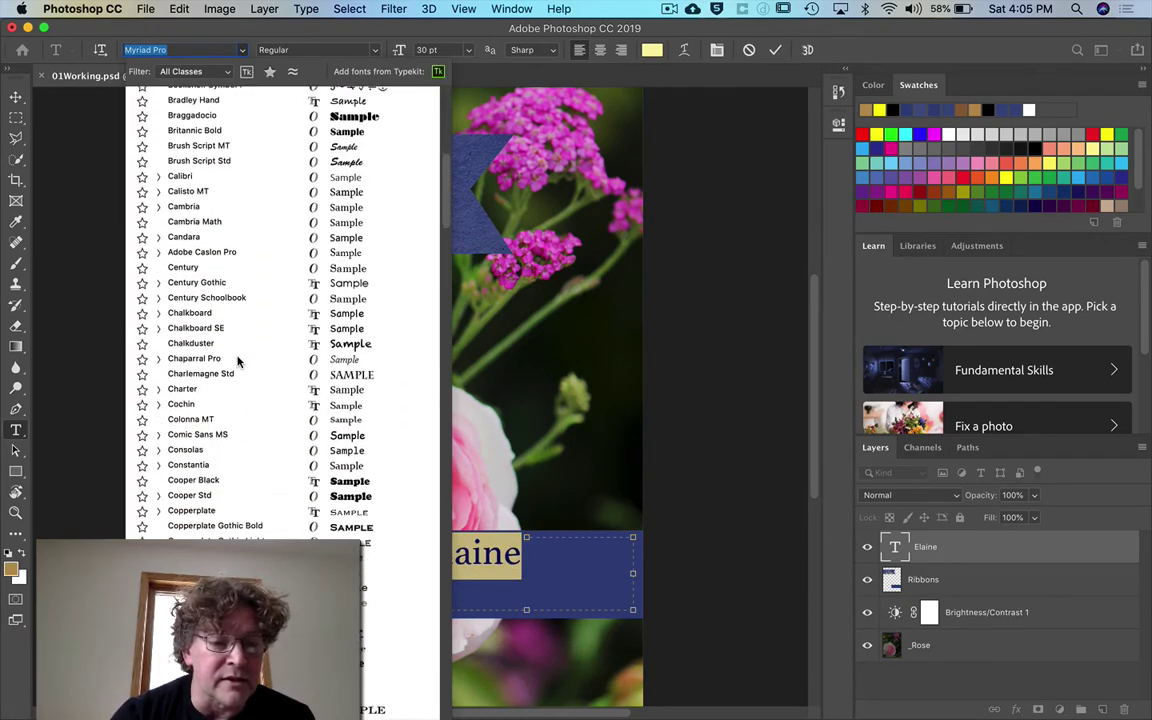
{"action": "scroll", "coordinate": [238, 362], "scroll_direction": "down", "scroll_amount": 20}
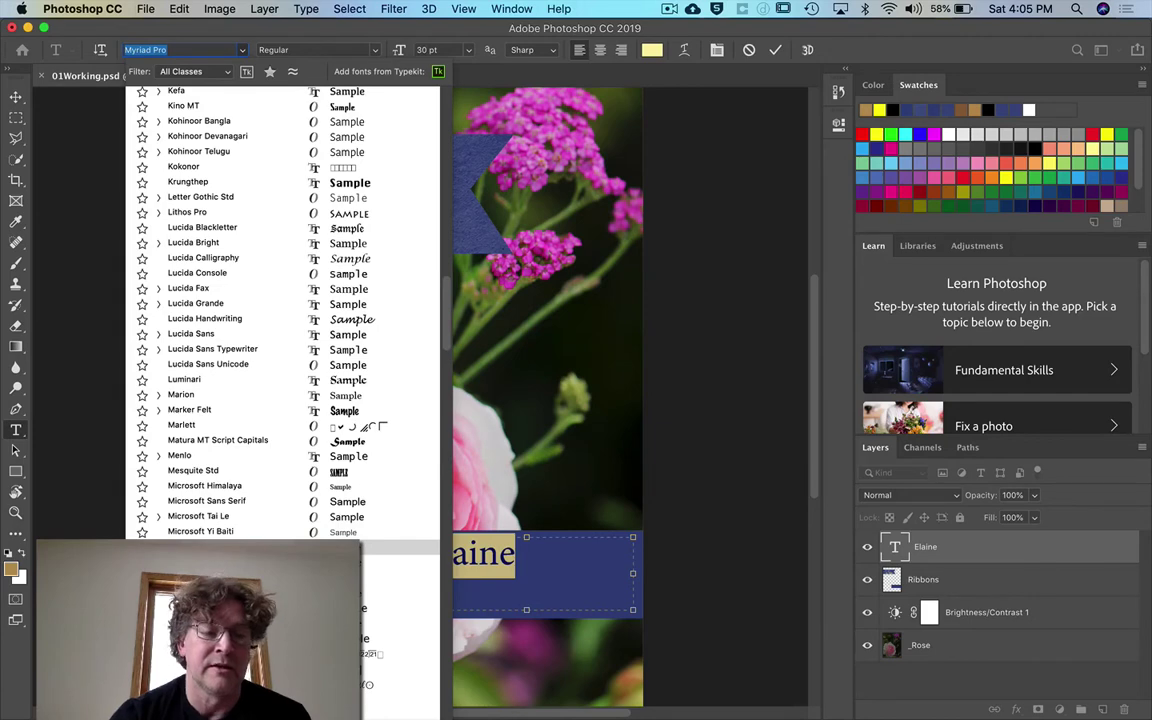
{"action": "key", "text": "Escape"}
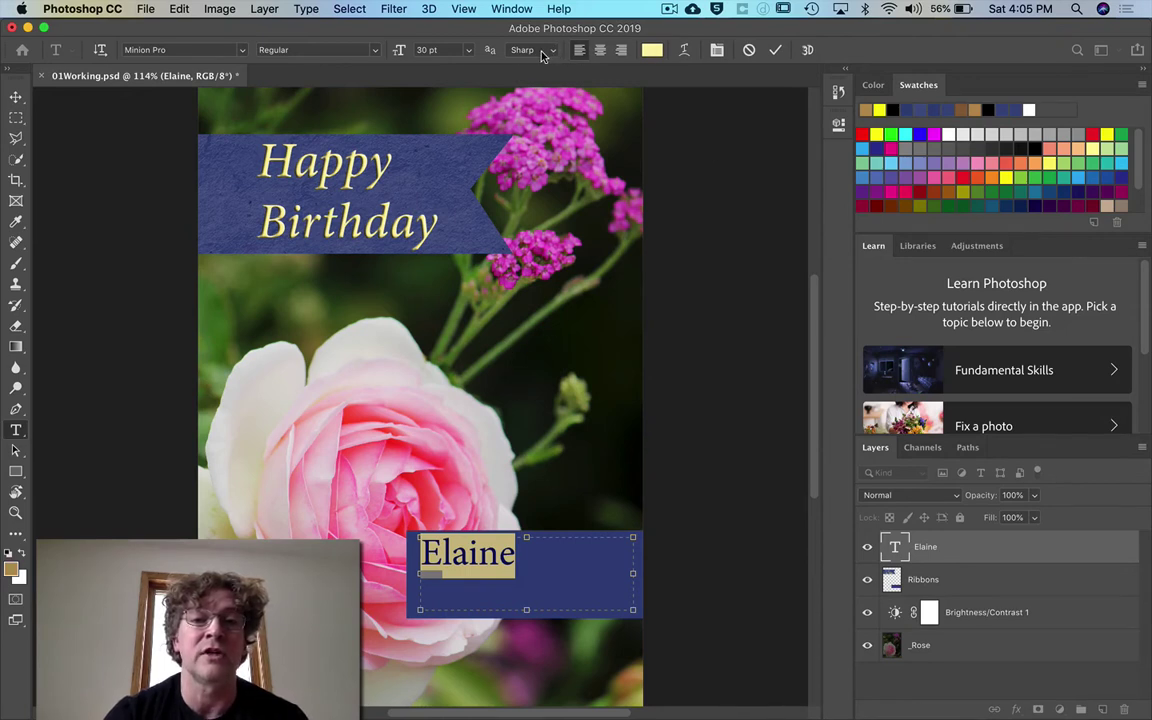
Change the name's font style to Italic and commit the text edit
{"action": "left_click", "coordinate": [374, 50]}
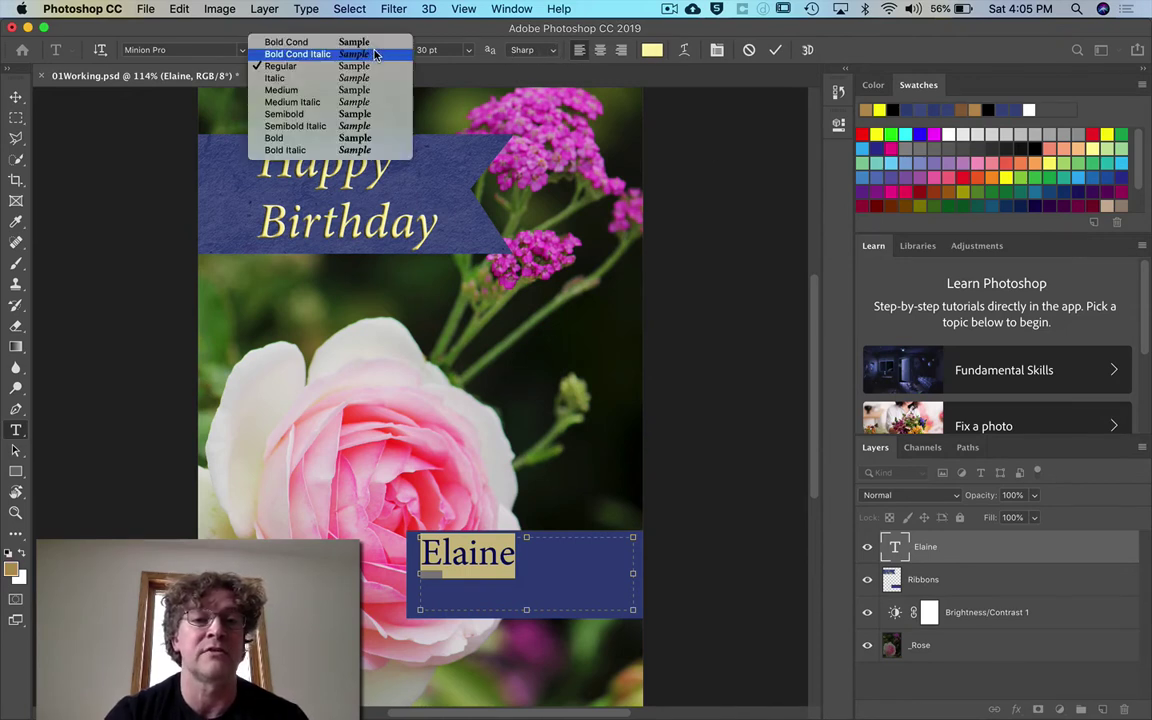
{"action": "left_click", "coordinate": [340, 77]}
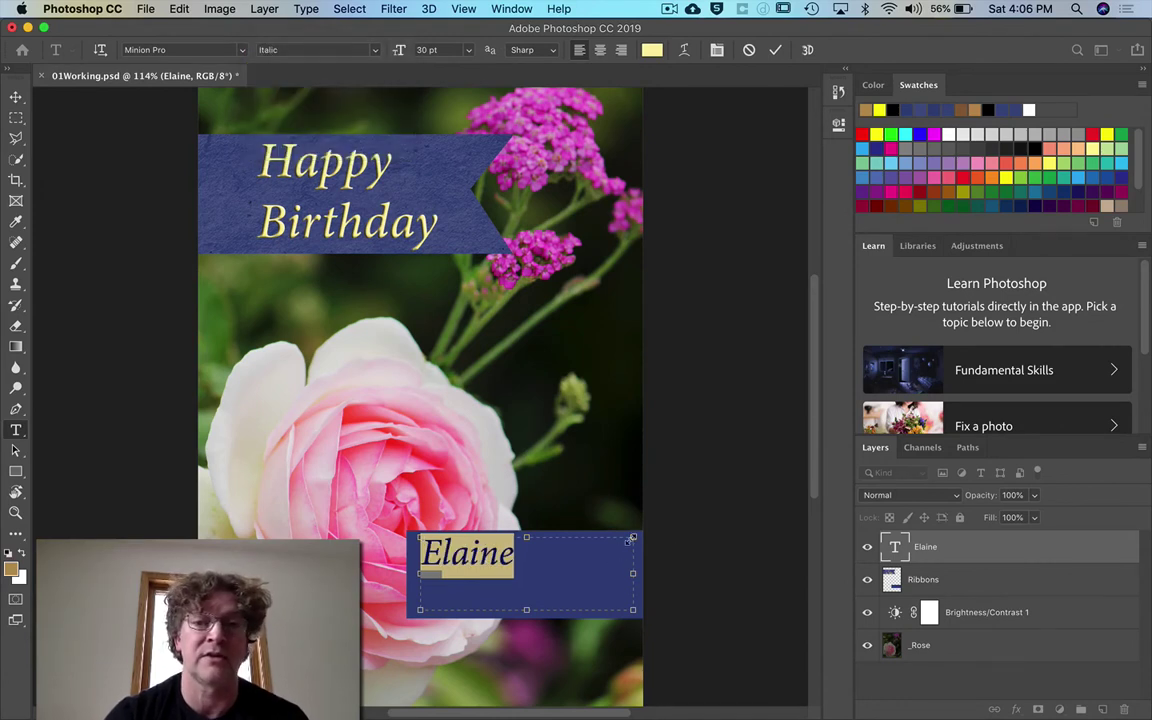
{"action": "left_click", "coordinate": [775, 51]}
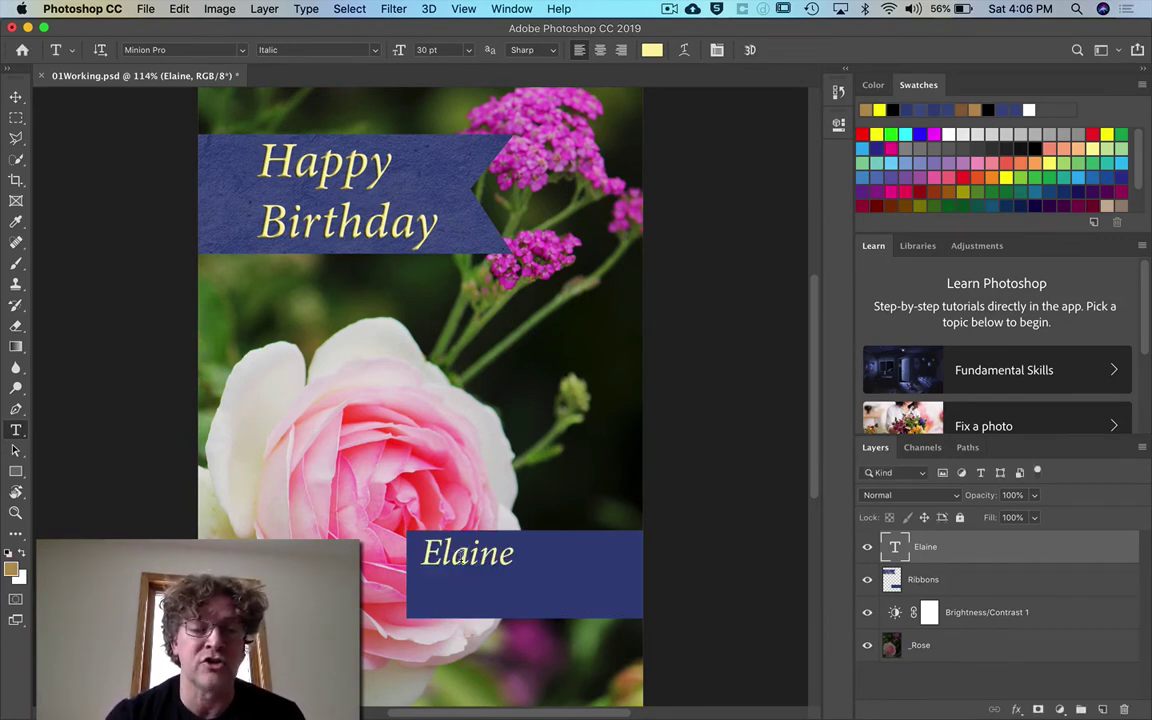
Set the whole name's font size to 28 pt and commit the text edit
{"action": "left_click", "coordinate": [465, 553]}
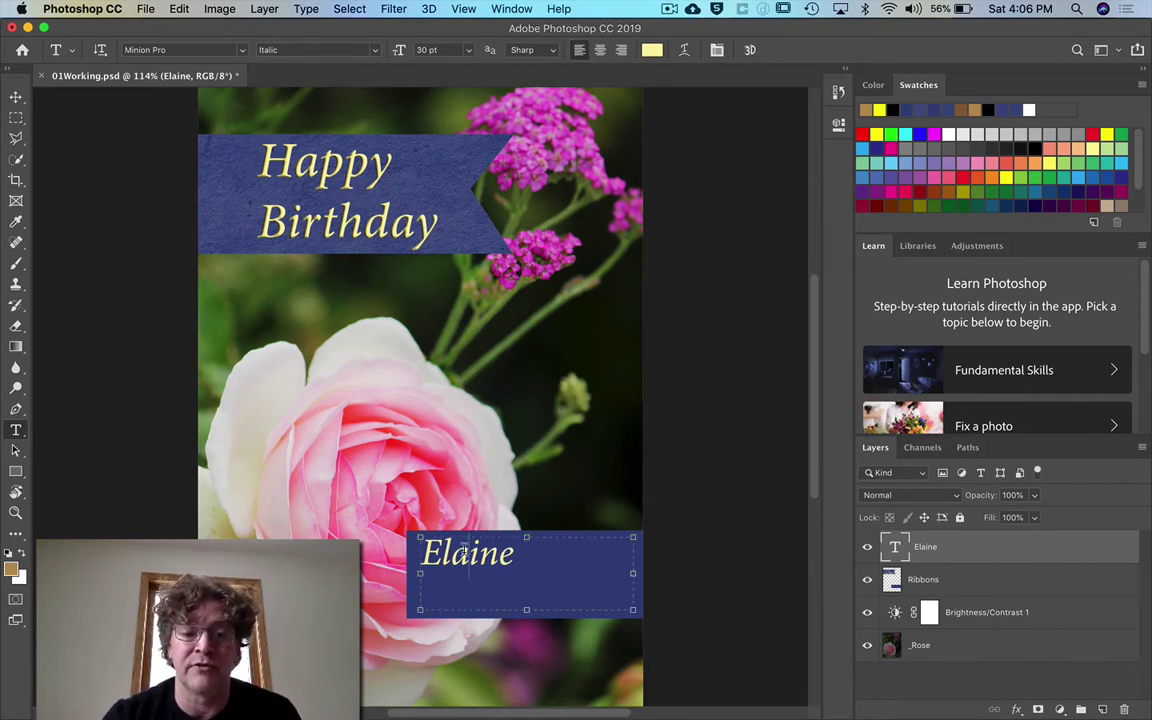
{"action": "double_click", "coordinate": [465, 551]}
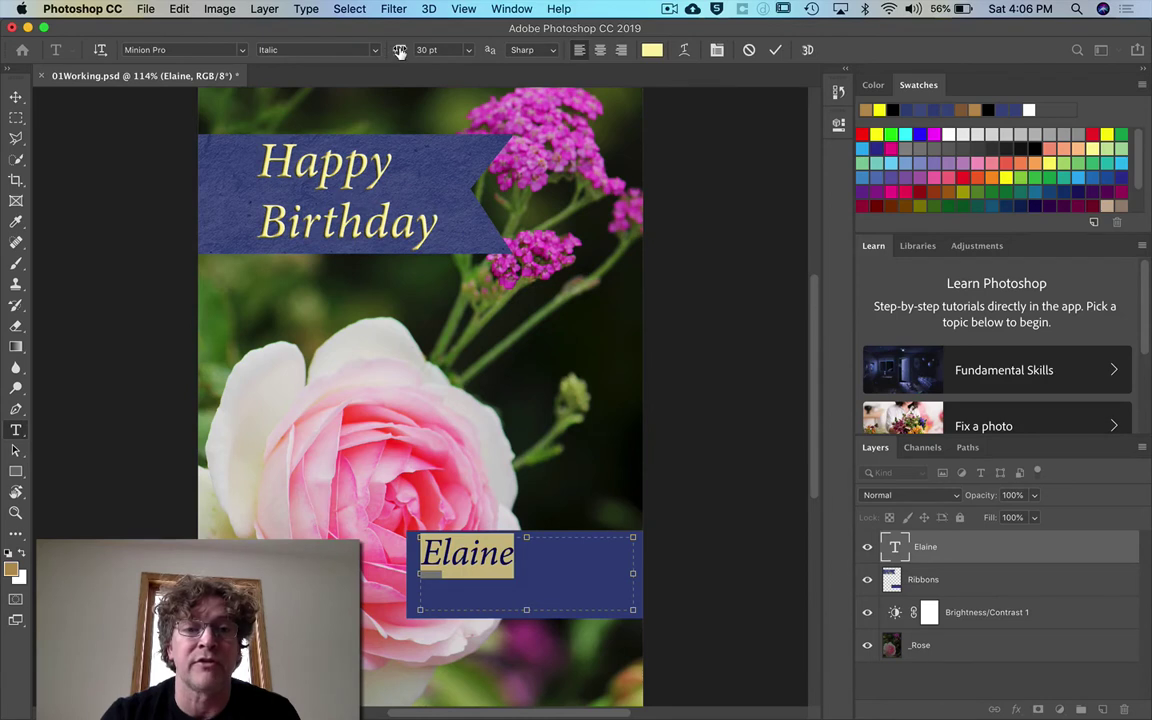
{"action": "mouse_move", "coordinate": [399, 52]}
{"action": "left_mouse_down"}
{"action": "mouse_move", "coordinate": [422, 52]}
{"action": "mouse_move", "coordinate": [356, 48]}
{"action": "mouse_move", "coordinate": [416, 53]}
{"action": "left_mouse_up"}
{"action": "left_click_drag", "start_coordinate": [421, 52], "coordinate": [398, 52]}
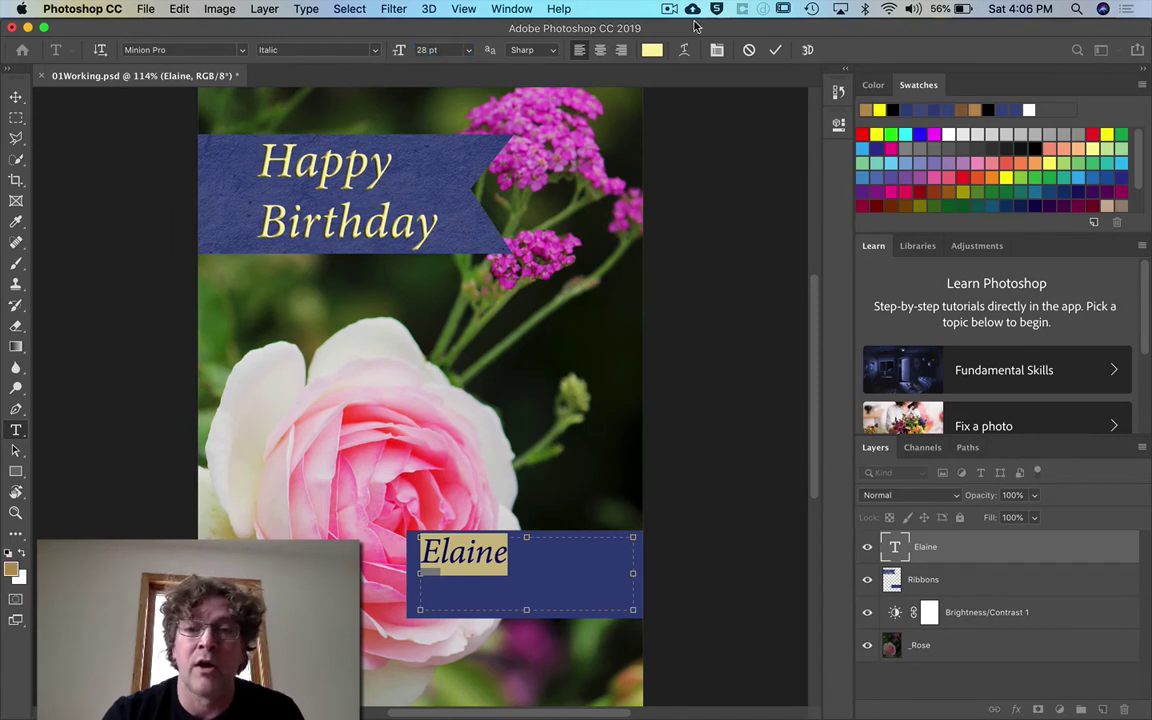
{"action": "left_click", "coordinate": [773, 52]}
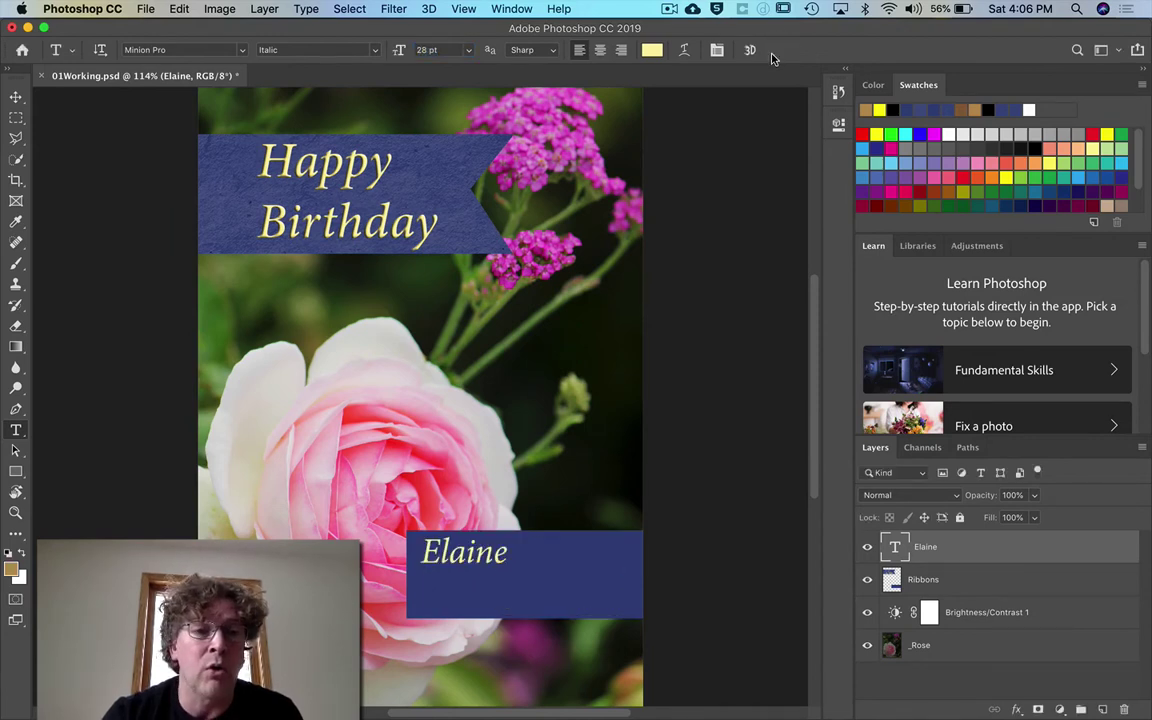
Scale the name's text box to about 145%, shift it toward the ribbon's right end, and apply the transform
{"action": "left_click", "coordinate": [15, 97]}
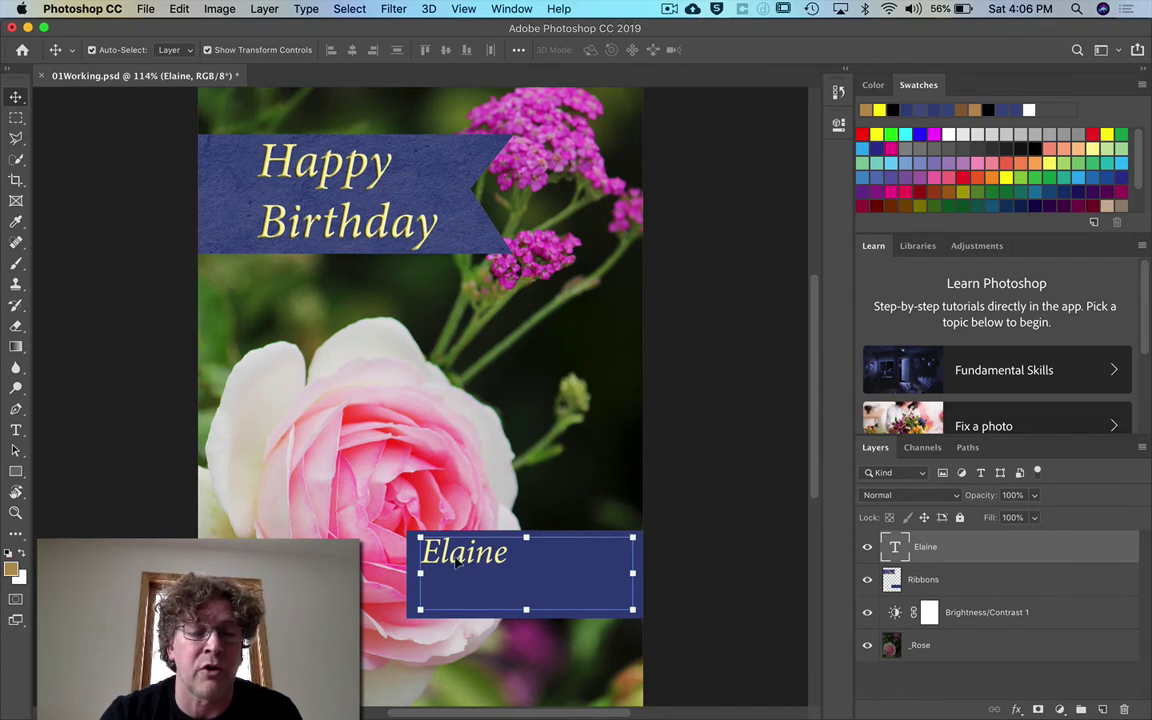
{"action": "left_click_drag", "start_coordinate": [630, 607], "coordinate": [669, 656]}
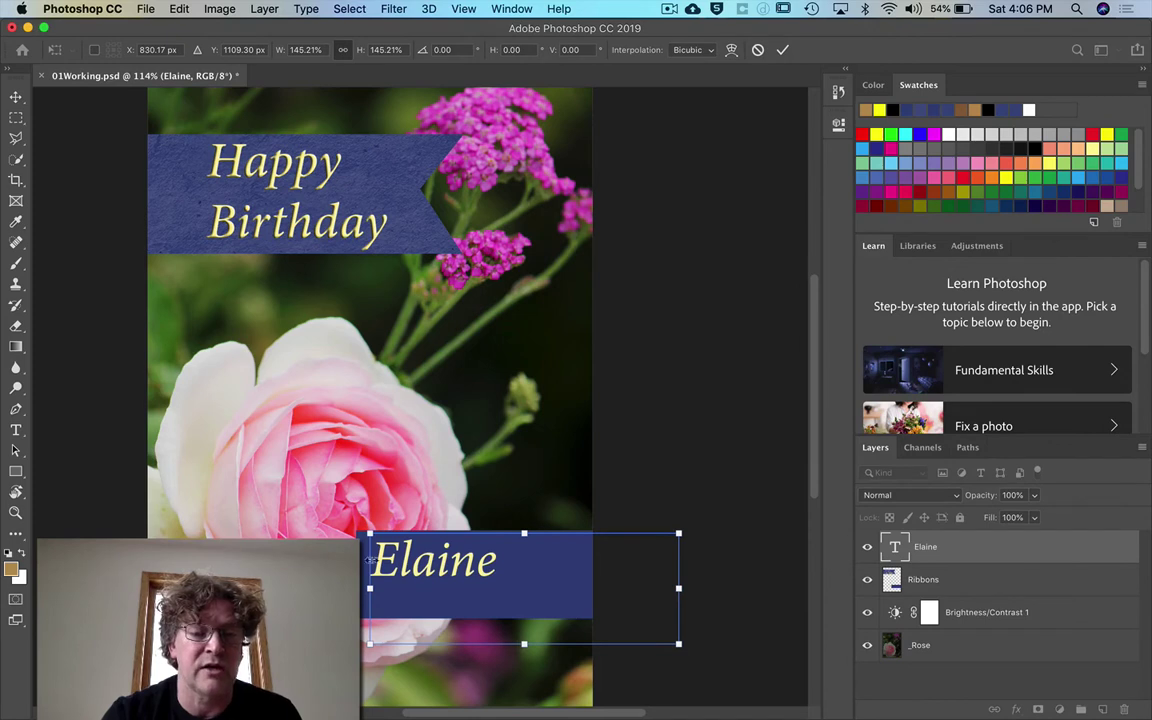
{"action": "left_click_drag", "start_coordinate": [412, 568], "coordinate": [463, 578]}
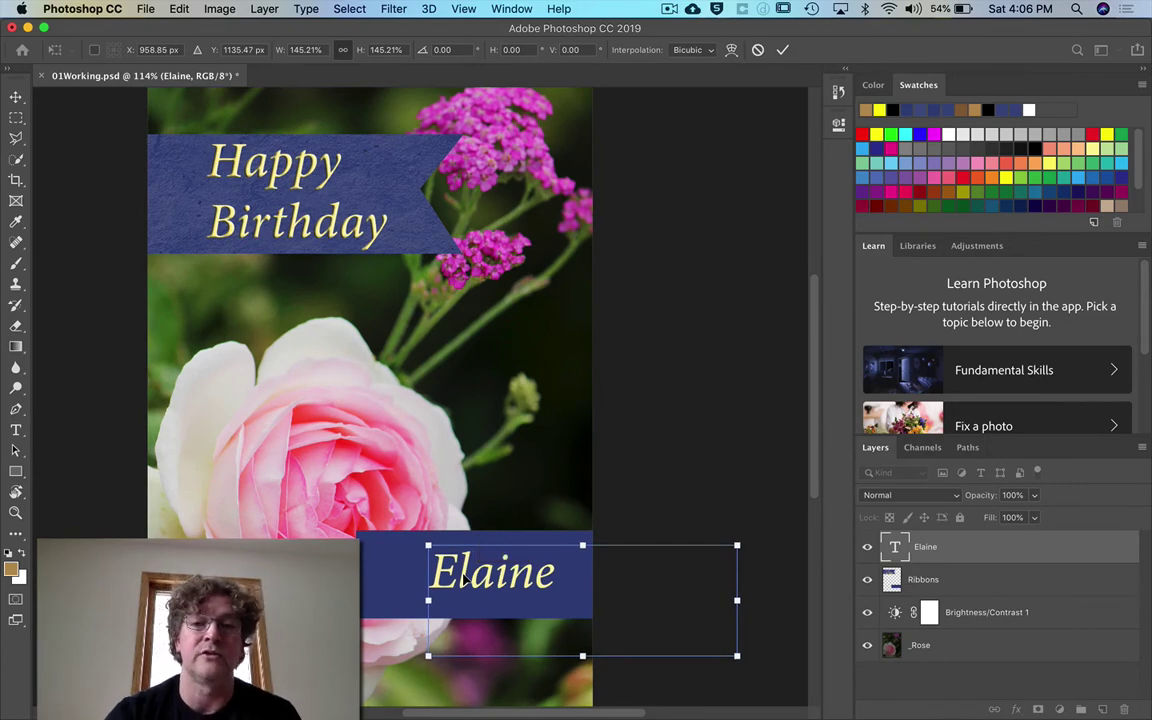
{"action": "left_click", "coordinate": [782, 50]}
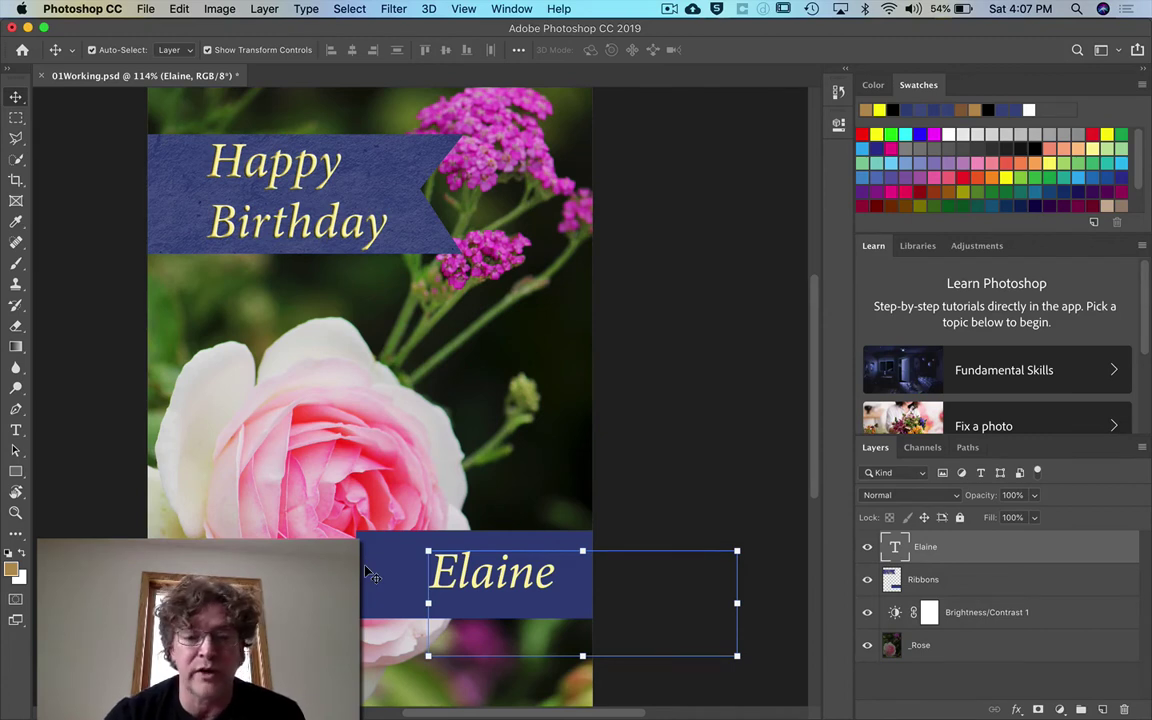
Make the Ribbons layer active and switch from the Polygonal Lasso to the freehand Lasso tool
{"action": "left_click", "coordinate": [972, 586]}
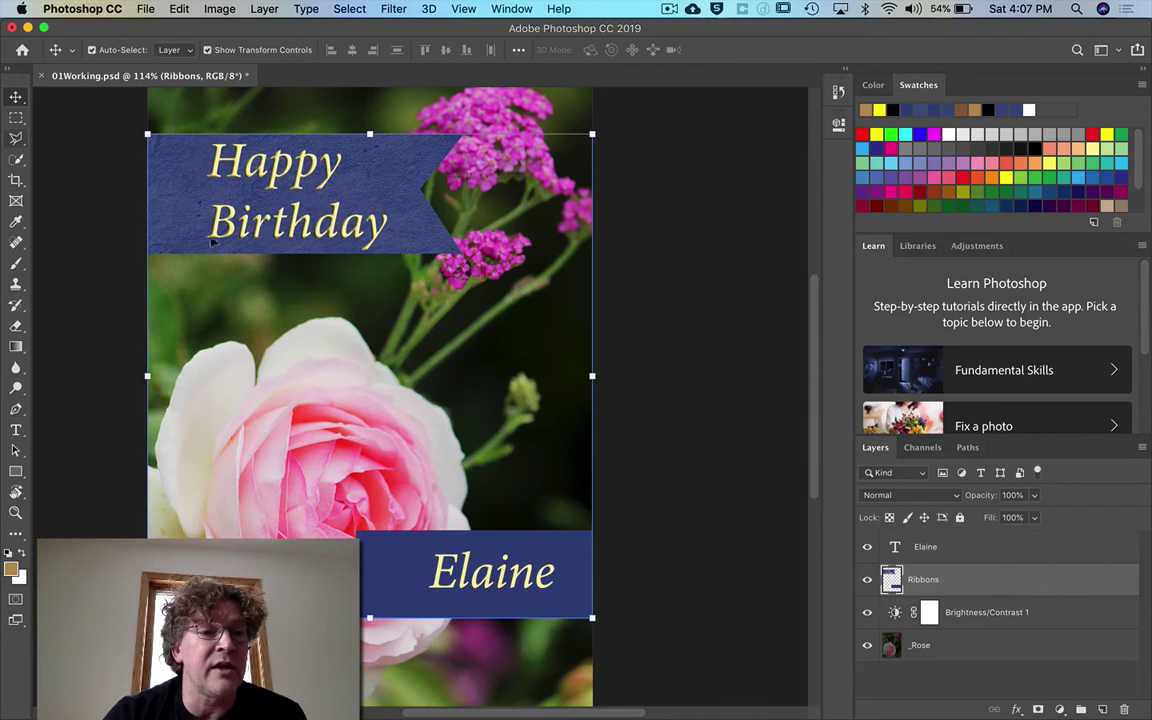
{"action": "left_click", "coordinate": [17, 140]}
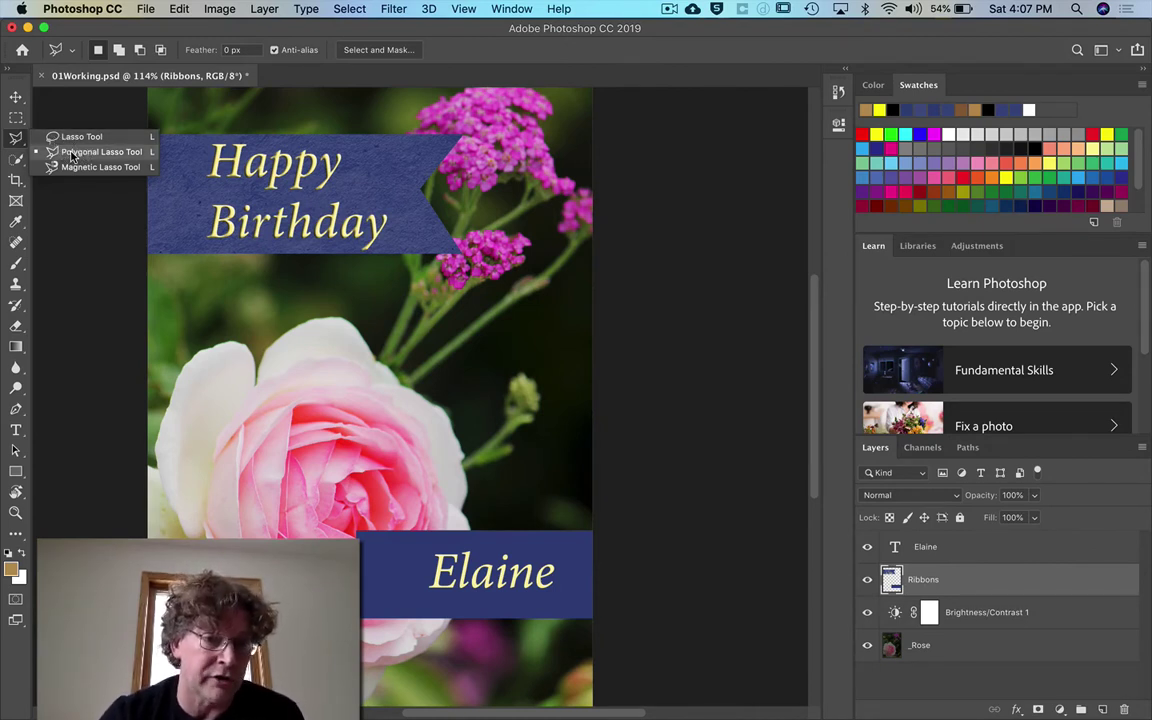
{"action": "left_click", "coordinate": [17, 141]}
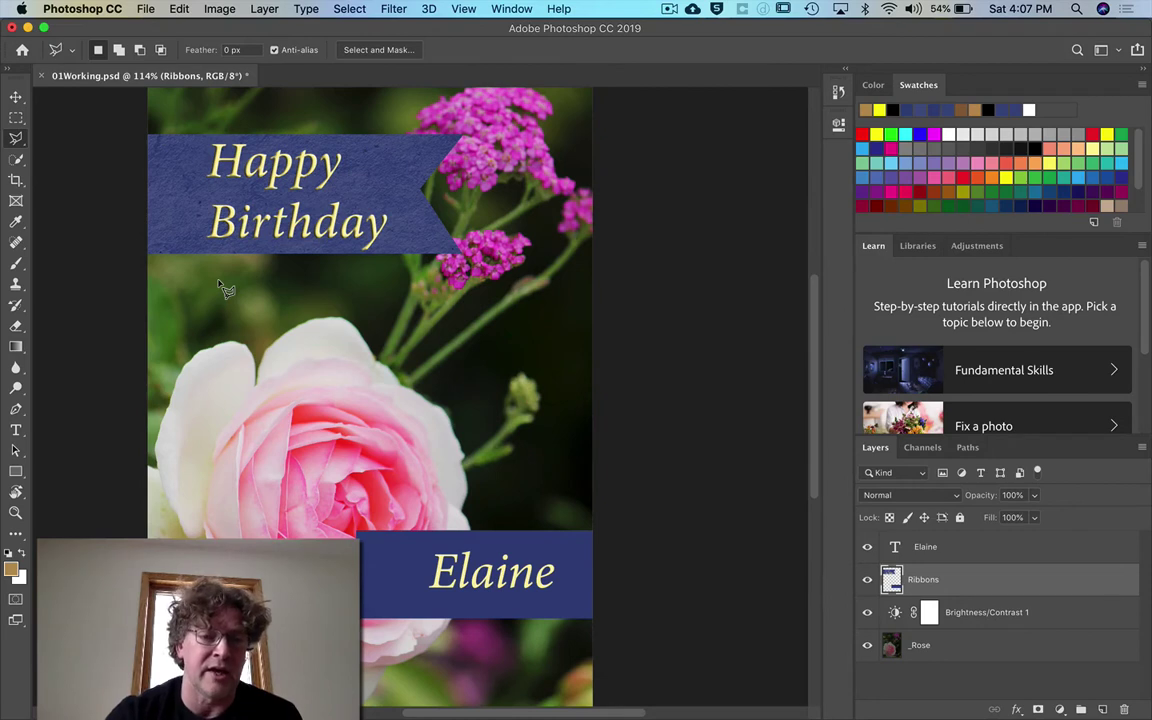
{"action": "left_click", "coordinate": [17, 140]}
{"action": "left_click", "coordinate": [62, 137]}
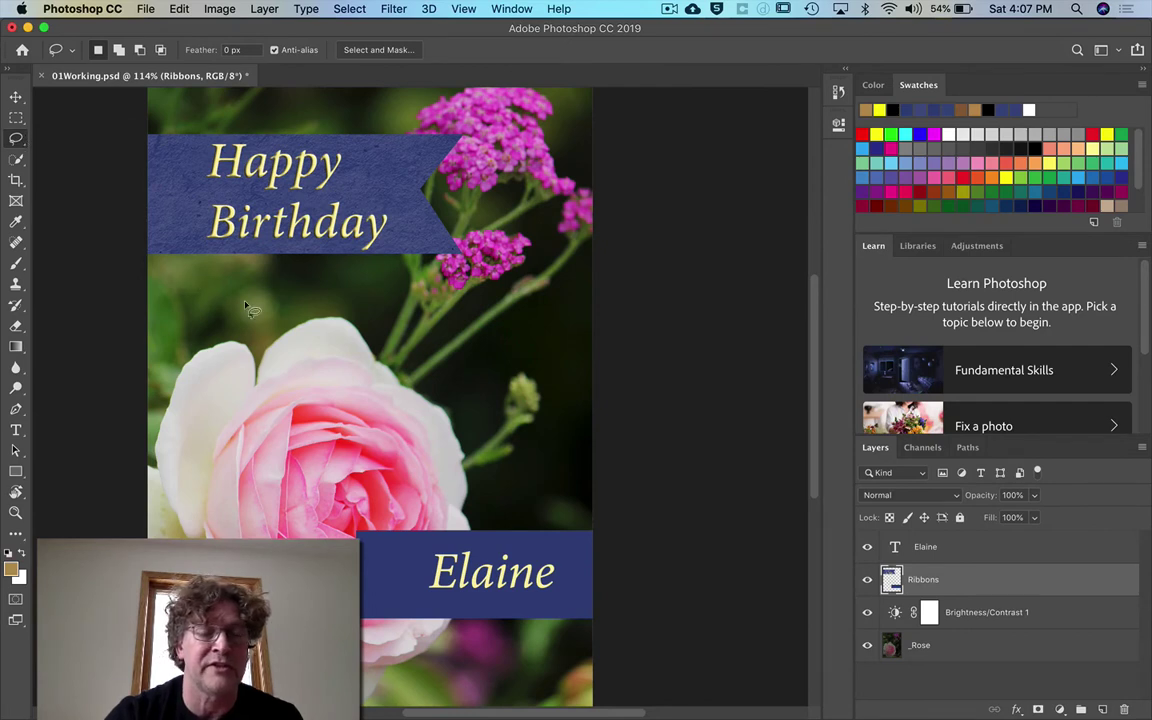
Cycle through the lasso tool variants, finishing on the Polygonal Lasso tool
{"action": "key", "text": "shift+l"}
{"action": "key", "text": "shift+l"}
{"action": "key", "text": "shift+l"}
{"action": "key", "text": "shift+l"}
{"action": "key", "text": "shift+l"}
{"action": "key", "text": "shift+l"}
{"action": "key", "text": "shift+l"}
{"action": "key", "text": "shift+l"}
{"action": "key", "text": "shift+l"}
{"action": "key", "text": "shift+l"}
{"action": "key", "text": "shift+l"}
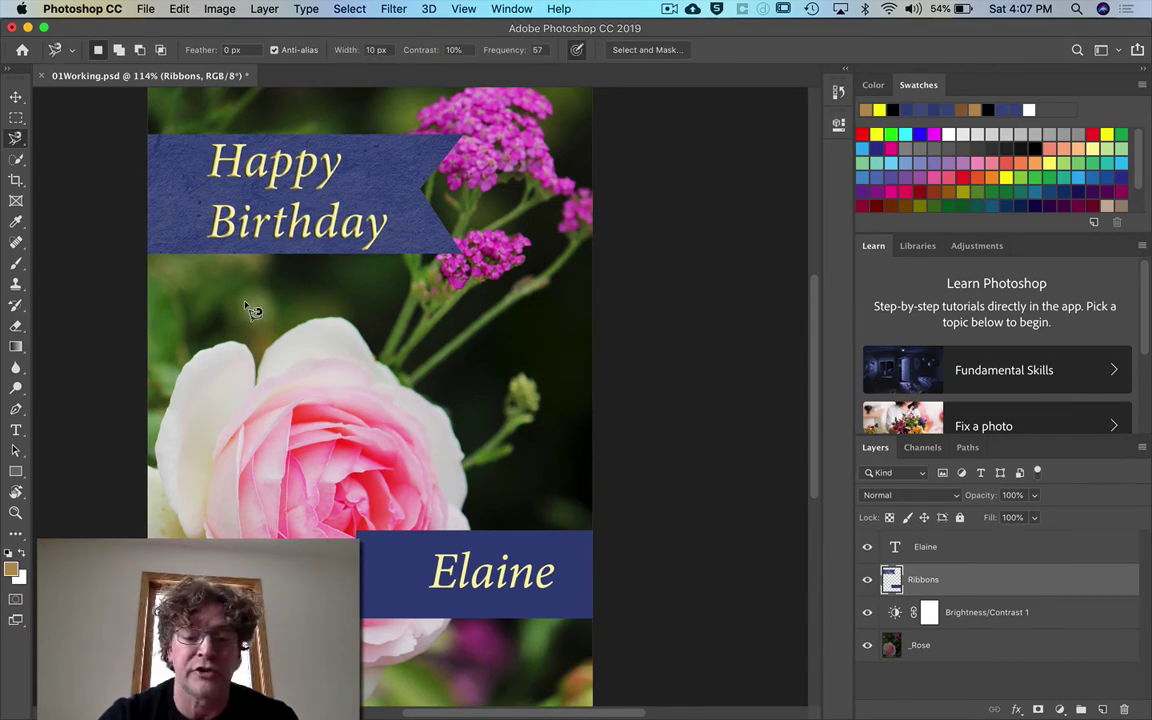
{"action": "key", "text": "shift+l"}
{"action": "key", "text": "shift+l"}
{"action": "key", "text": "shift+l"}
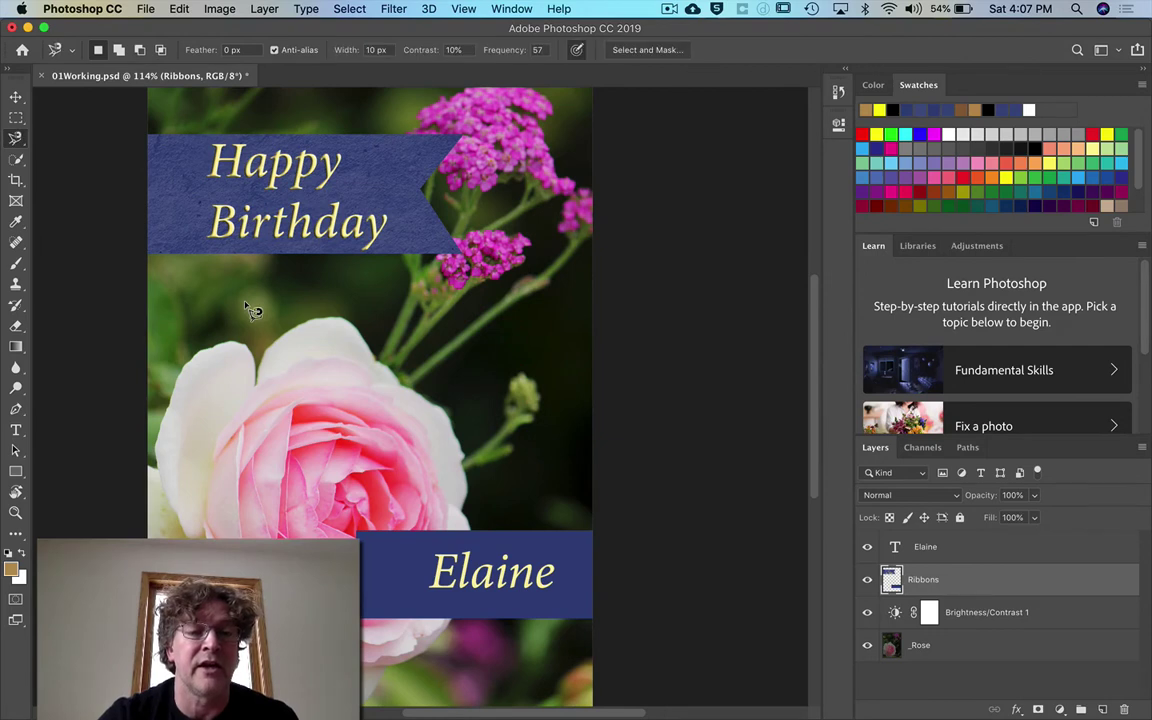
{"action": "key", "text": "shift+l"}
{"action": "key", "text": "shift+l"}
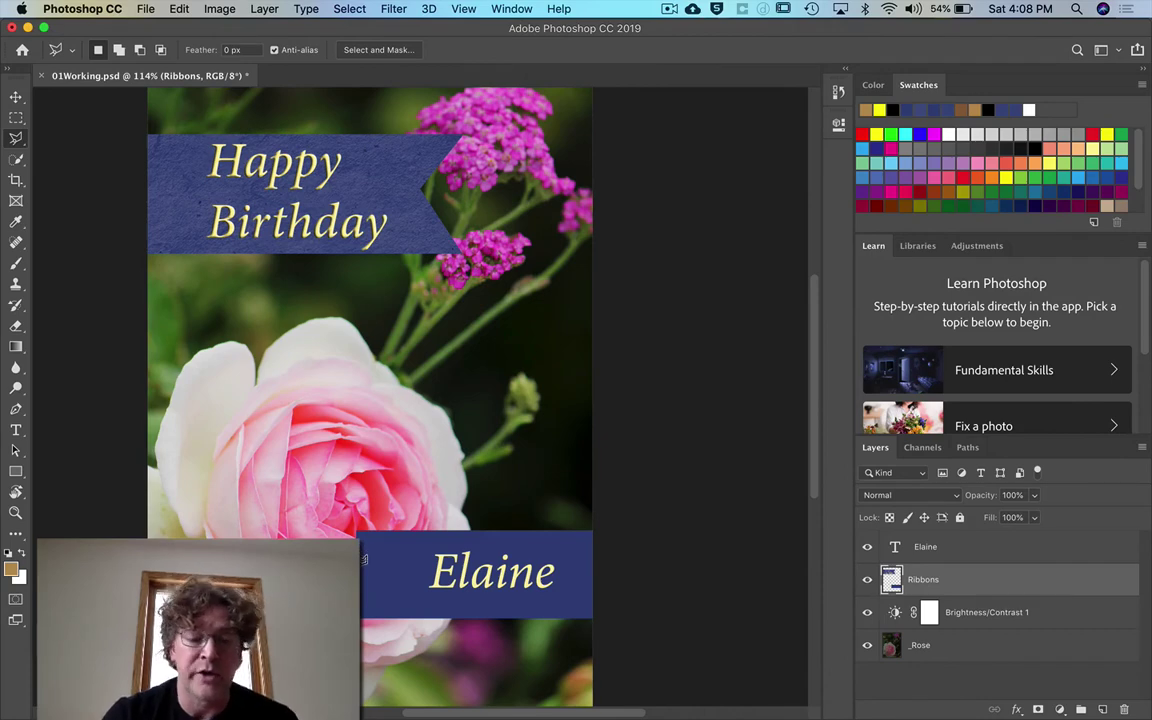
Outline a triangular notch at the name ribbon's left end with the Polygonal Lasso and delete it from the Ribbons layer
{"action": "key", "text": "z"}
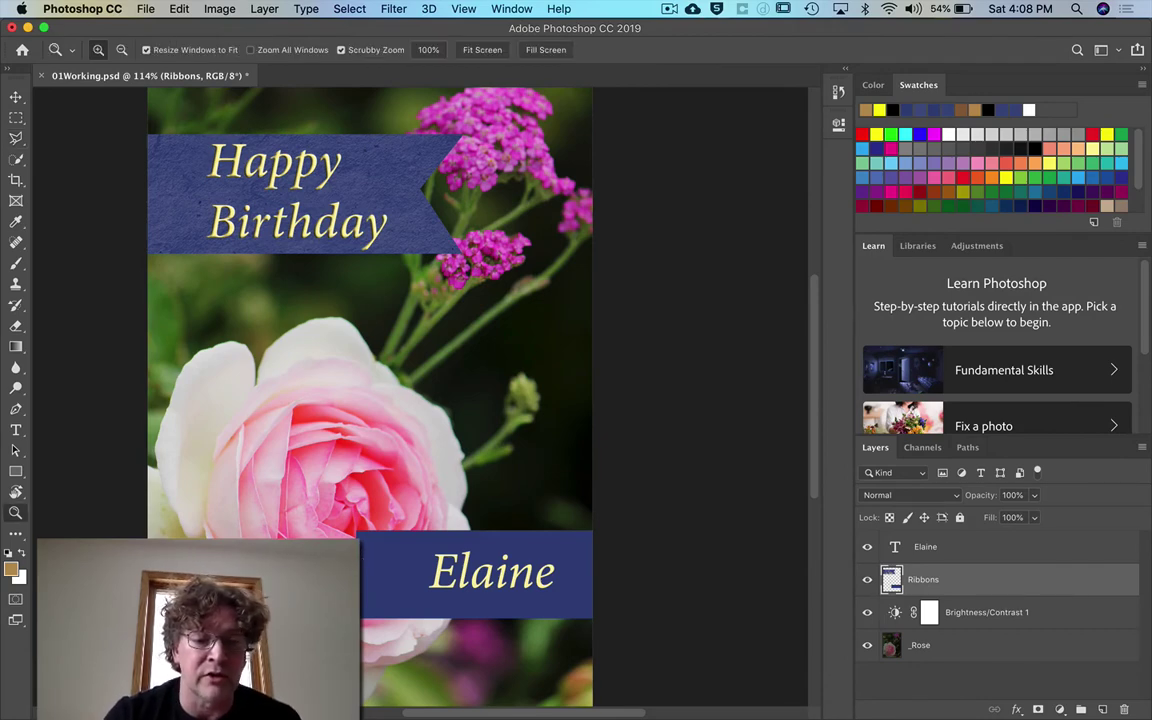
{"action": "left_click_drag", "start_coordinate": [391, 550], "coordinate": [324, 404]}
{"action": "key", "text": "l"}
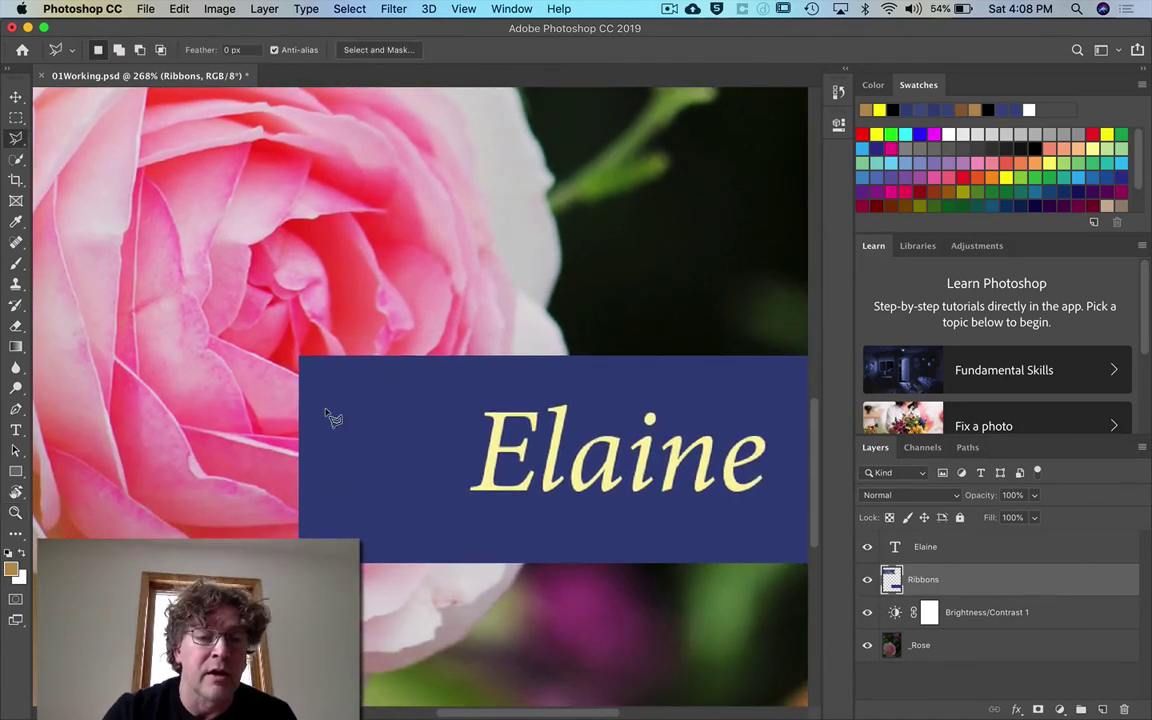
{"action": "left_click", "coordinate": [288, 339]}
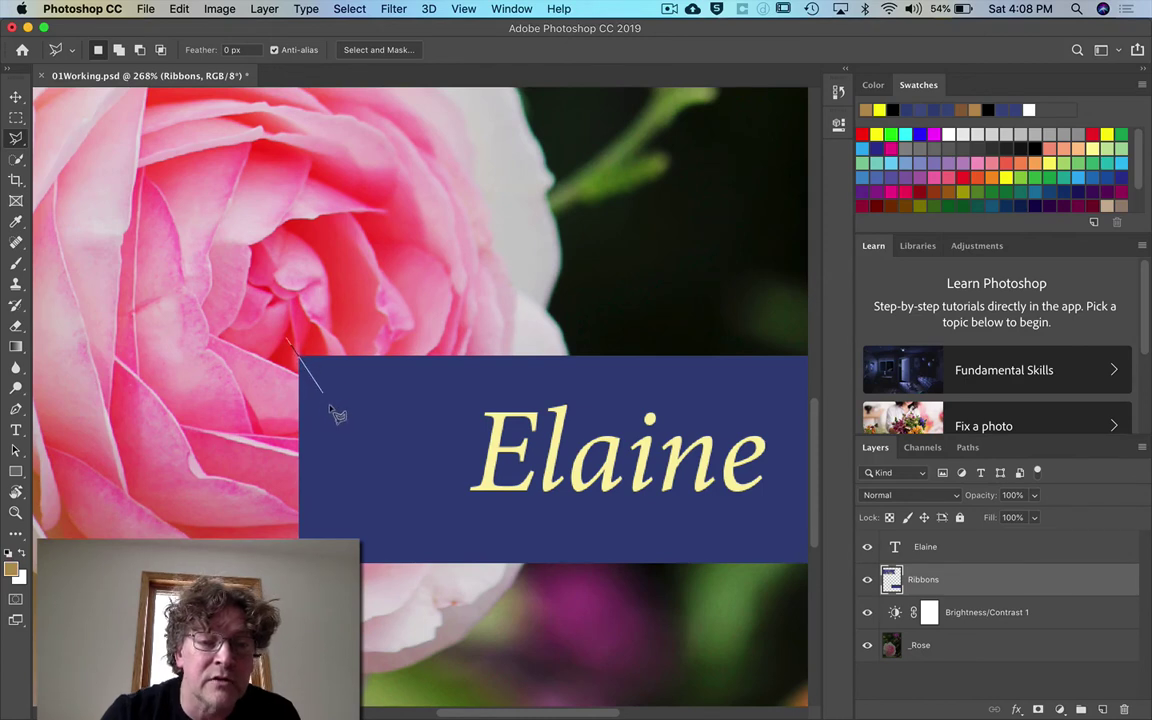
{"action": "left_click", "coordinate": [363, 446]}
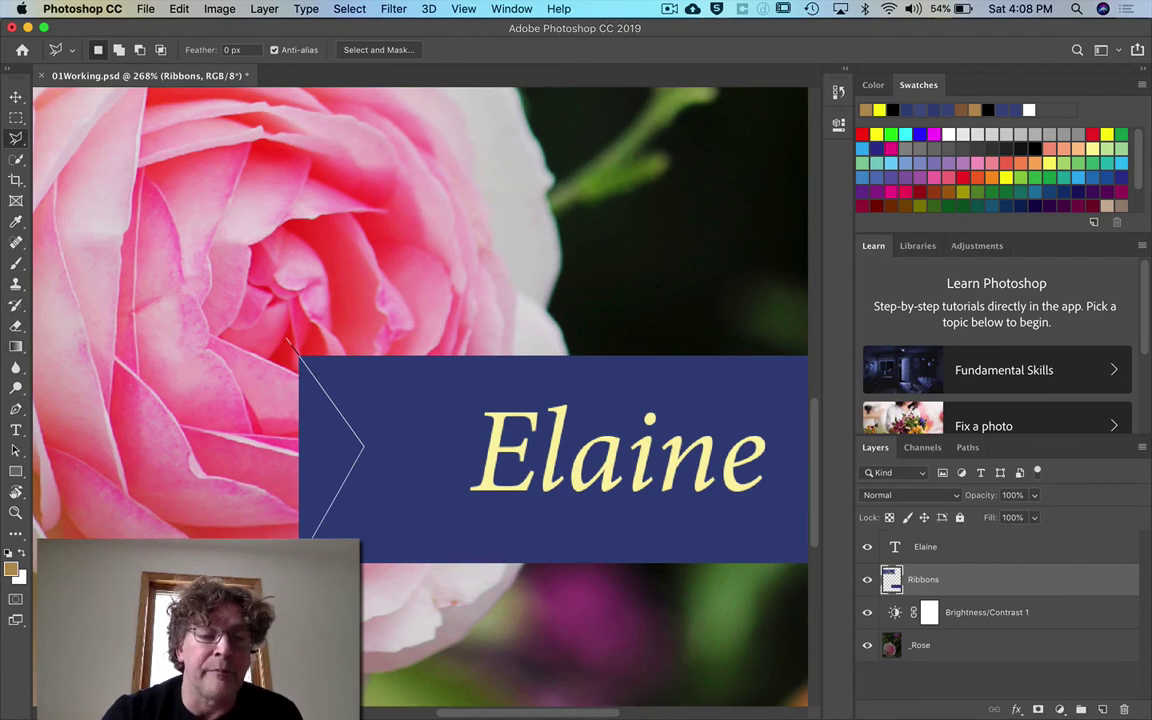
{"action": "left_click", "coordinate": [288, 563]}
{"action": "left_click", "coordinate": [288, 345]}
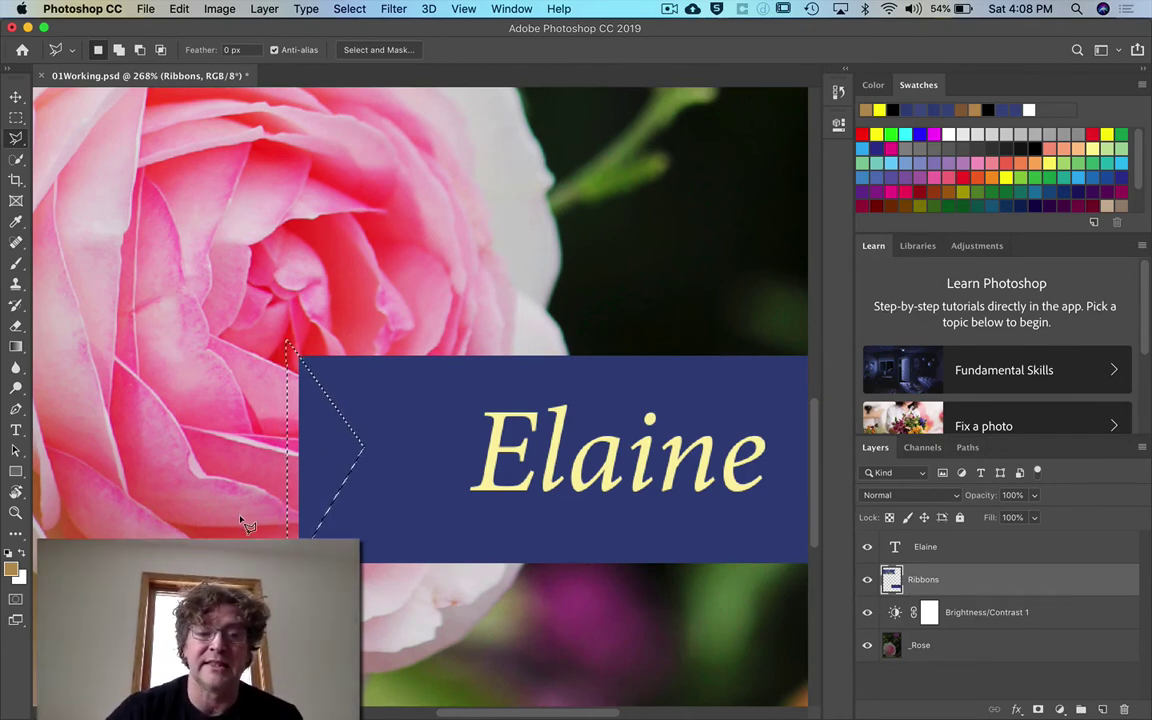
{"action": "key", "text": "Delete"}
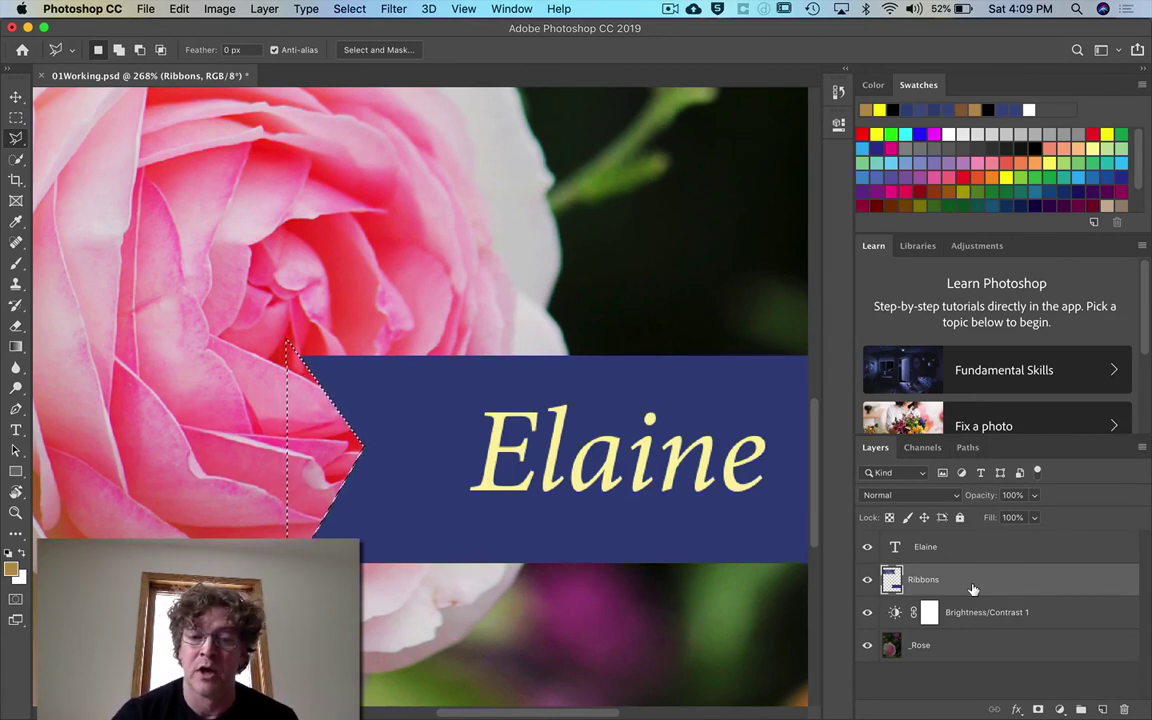
Try deleting the same triangular selection from the _Rose layer, and return the history to the earlier Clear state
{"action": "left_click", "coordinate": [962, 650]}
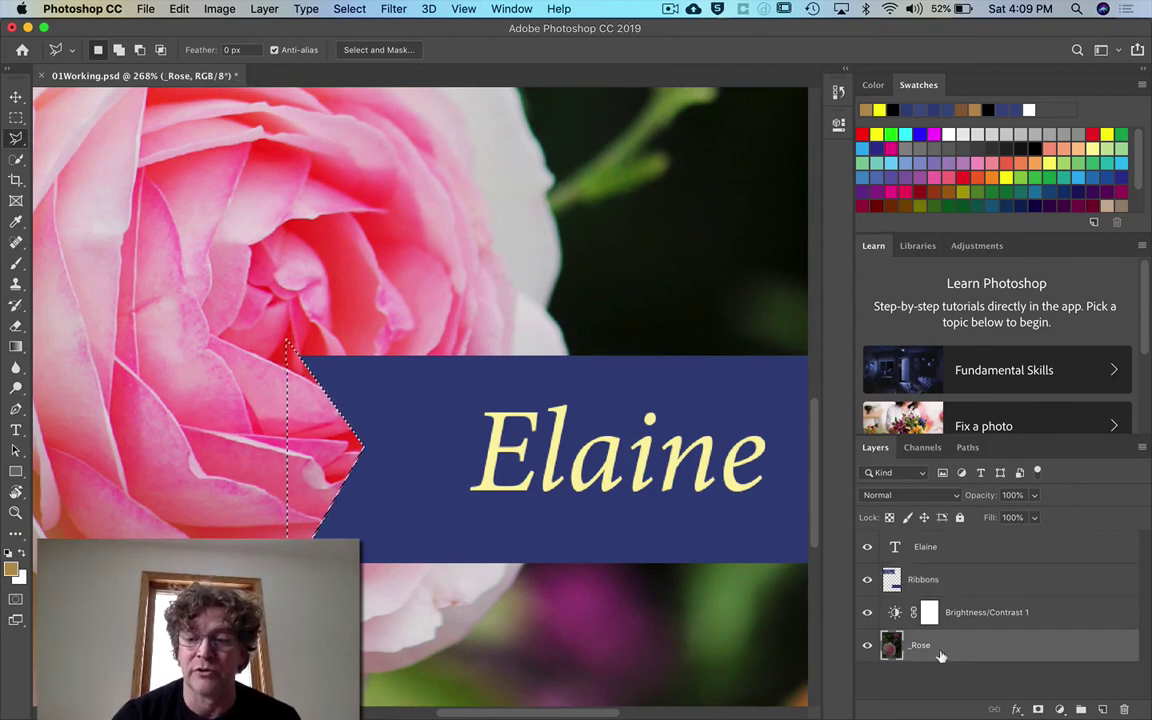
{"action": "key", "text": "Delete"}
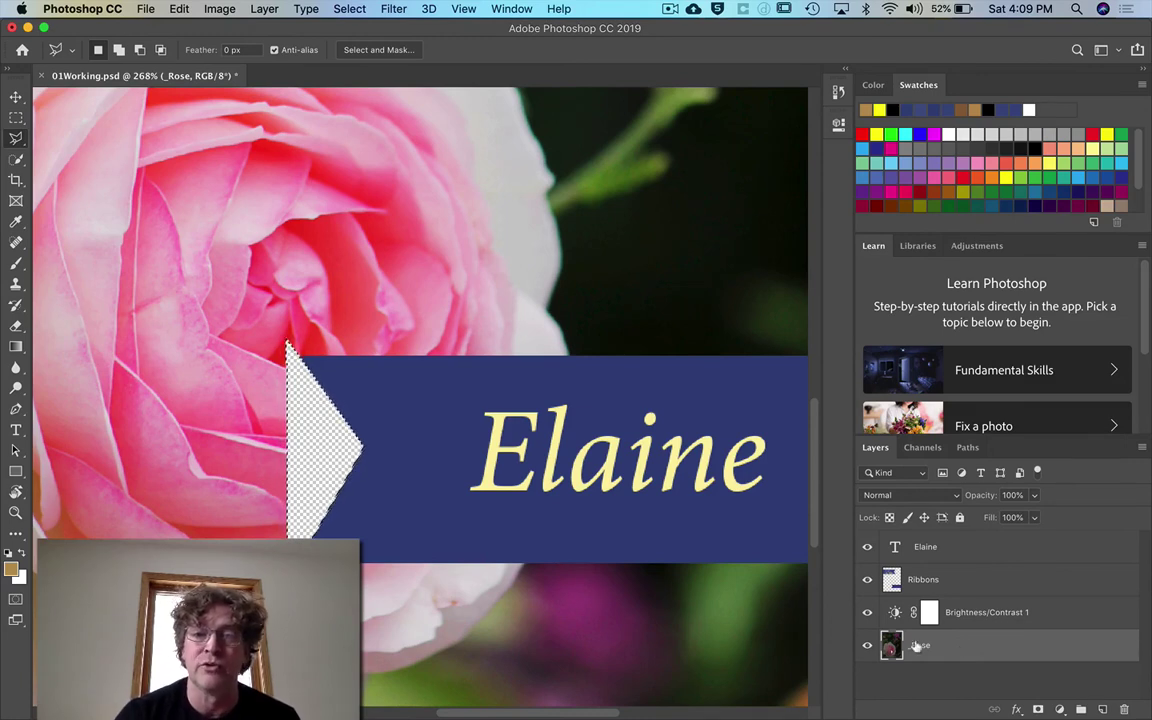
{"action": "left_click", "coordinate": [838, 92]}
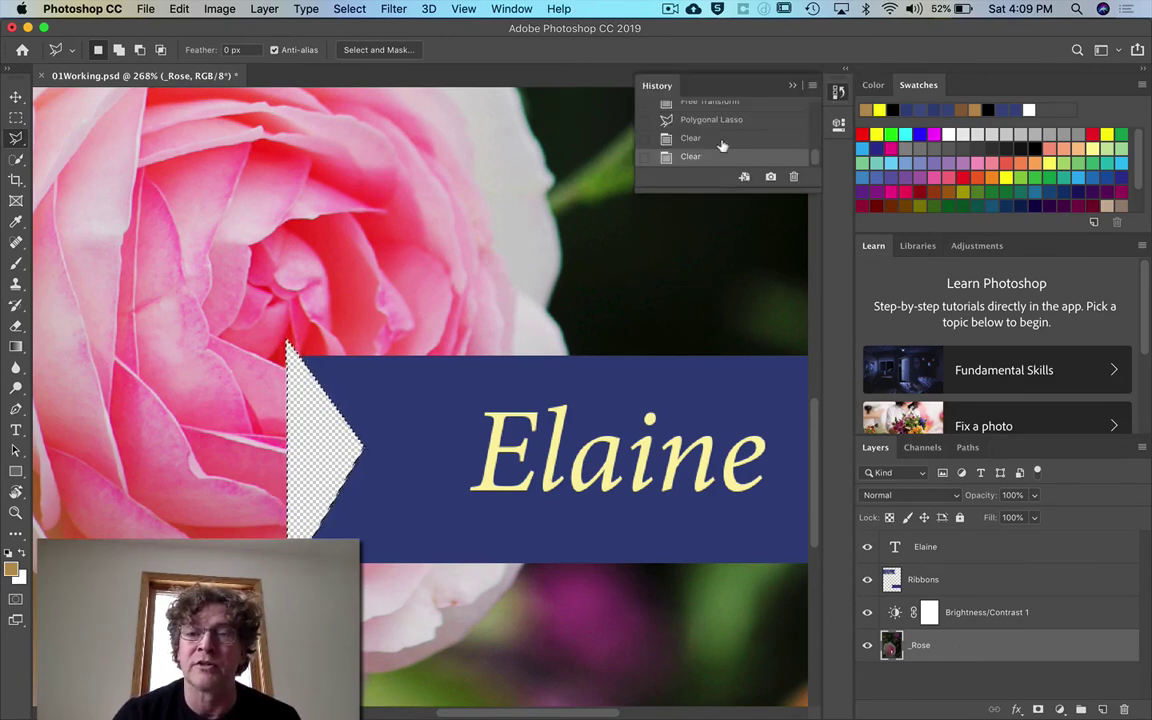
{"action": "left_click_drag", "start_coordinate": [707, 189], "coordinate": [714, 395]}
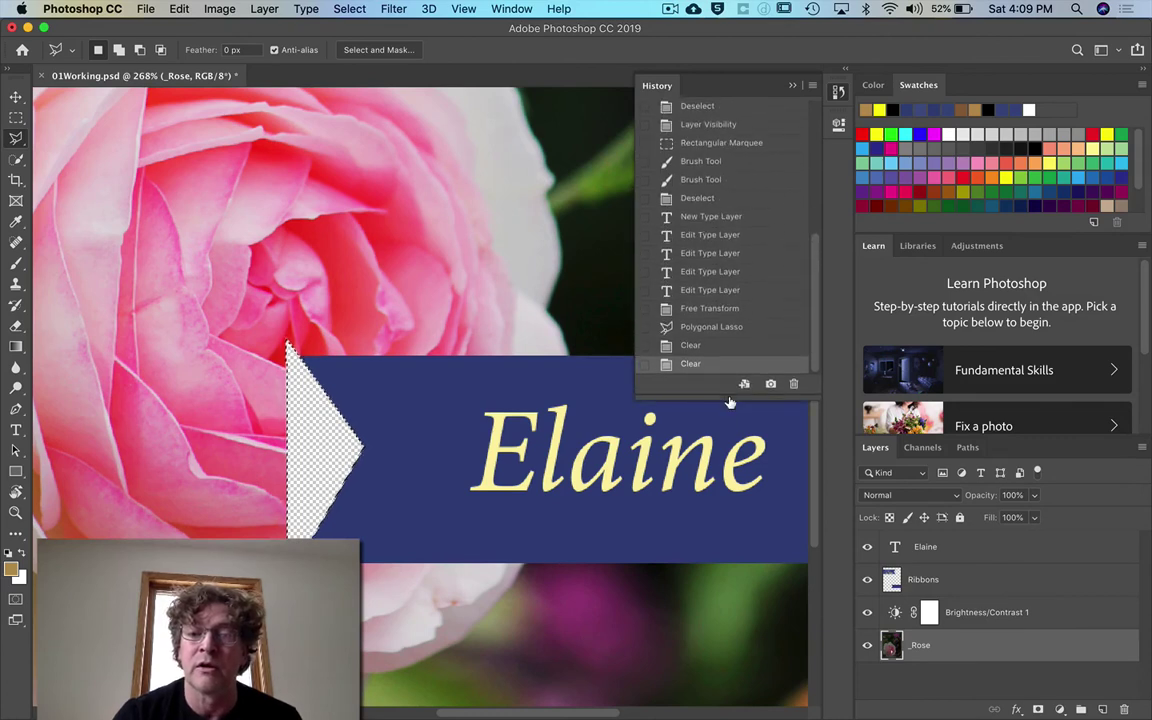
{"action": "left_click", "coordinate": [722, 346]}
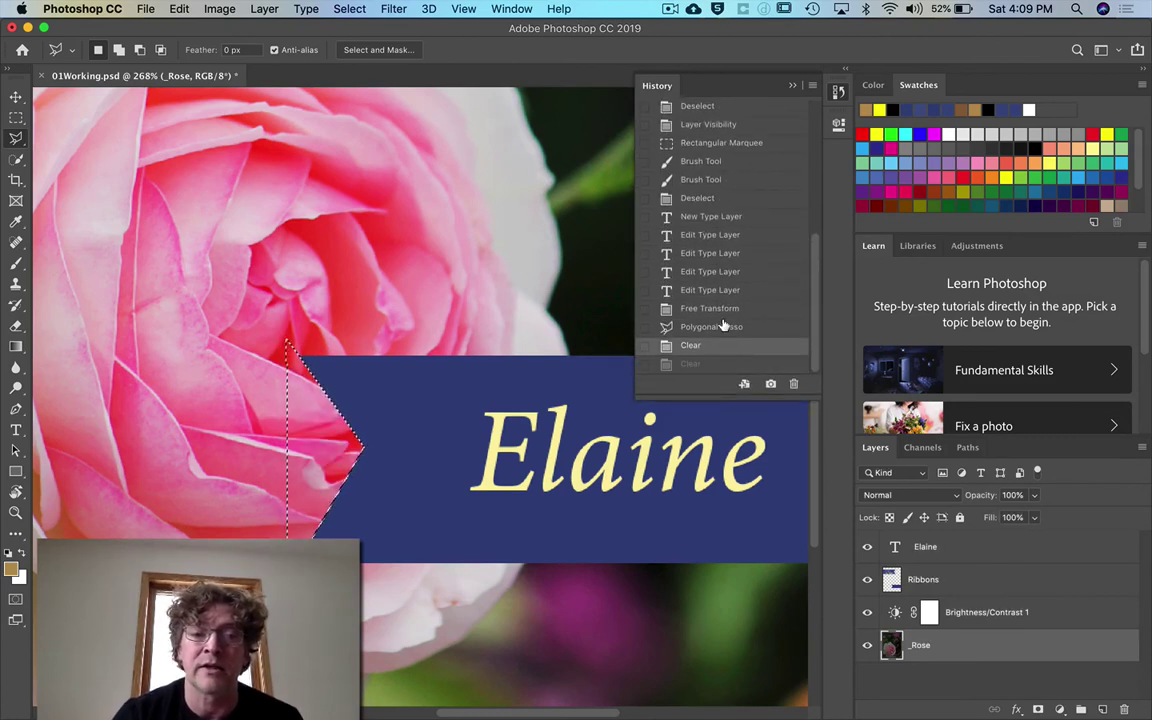
Step back through the history to an earlier Edit Type Layer state, return to the first Clear state, and close the history
{"action": "left_click", "coordinate": [722, 327]}
{"action": "left_click", "coordinate": [722, 272]}
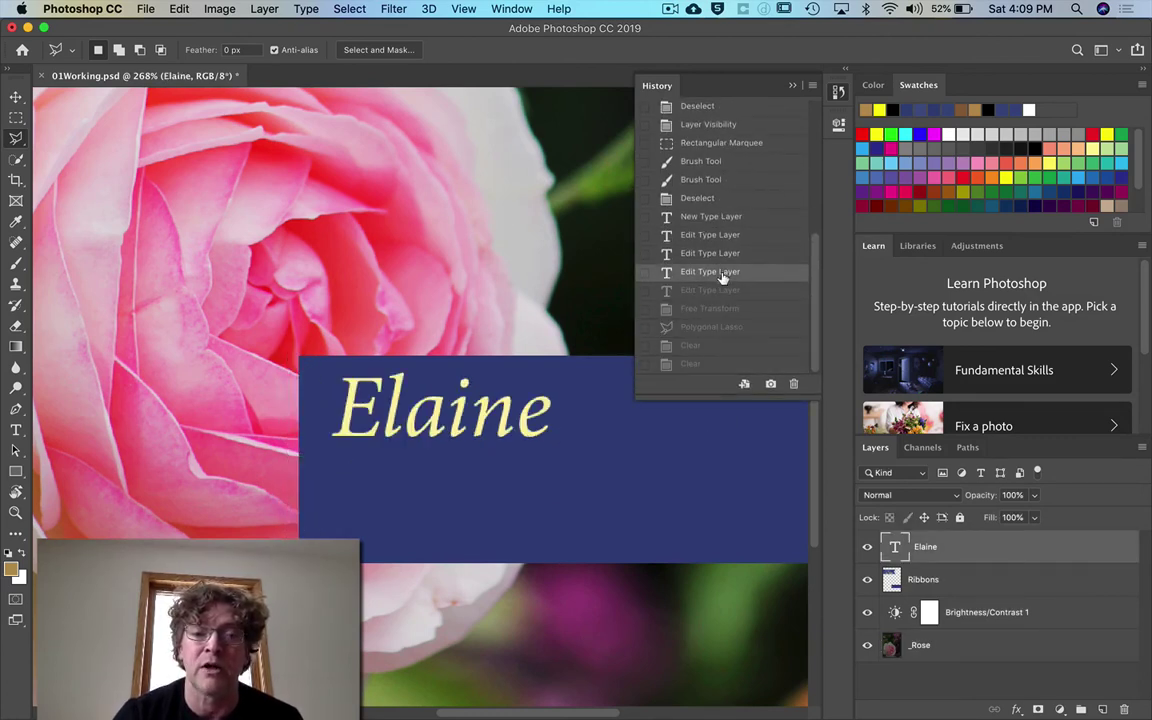
{"action": "left_click", "coordinate": [717, 364]}
{"action": "left_click", "coordinate": [717, 350]}
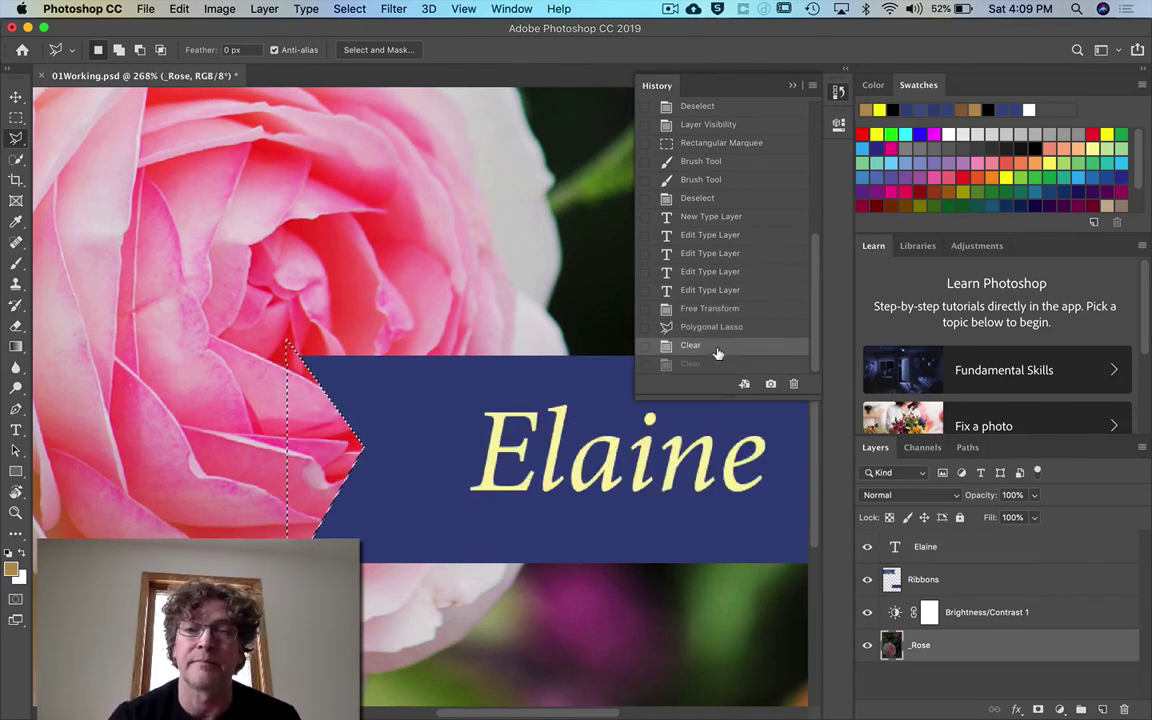
{"action": "left_click", "coordinate": [839, 92]}
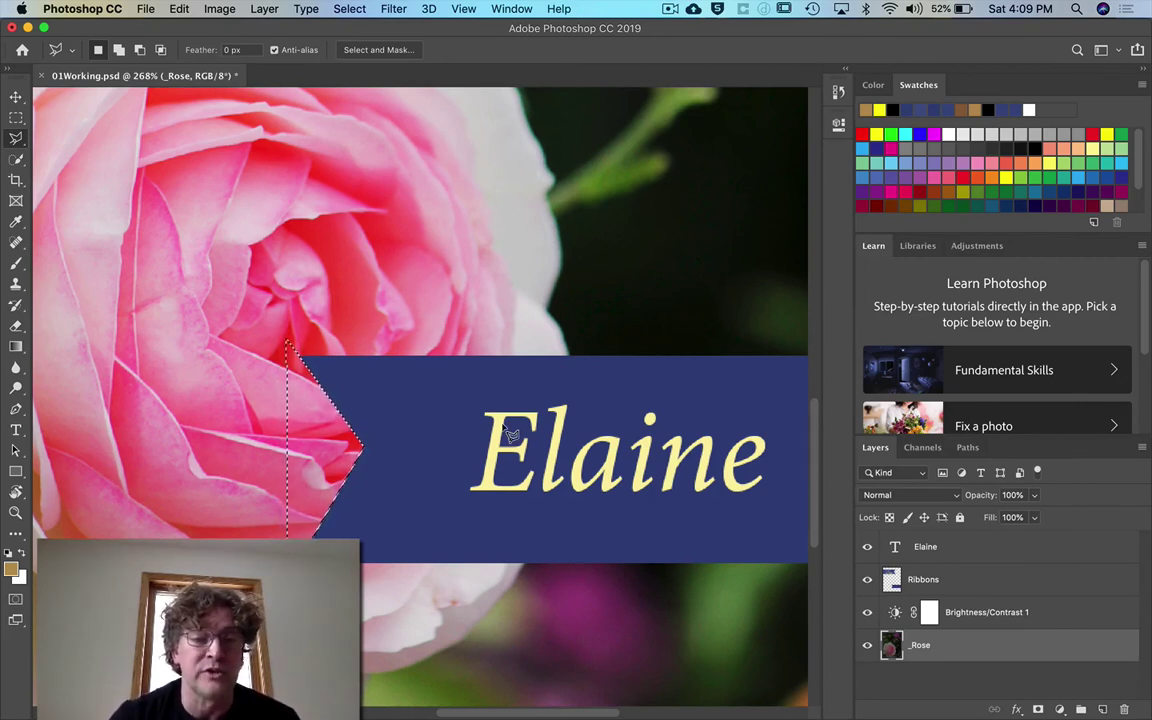
Deselect the triangular selection at the name ribbon's notch and save the card document
{"action": "left_click", "coordinate": [349, 9]}
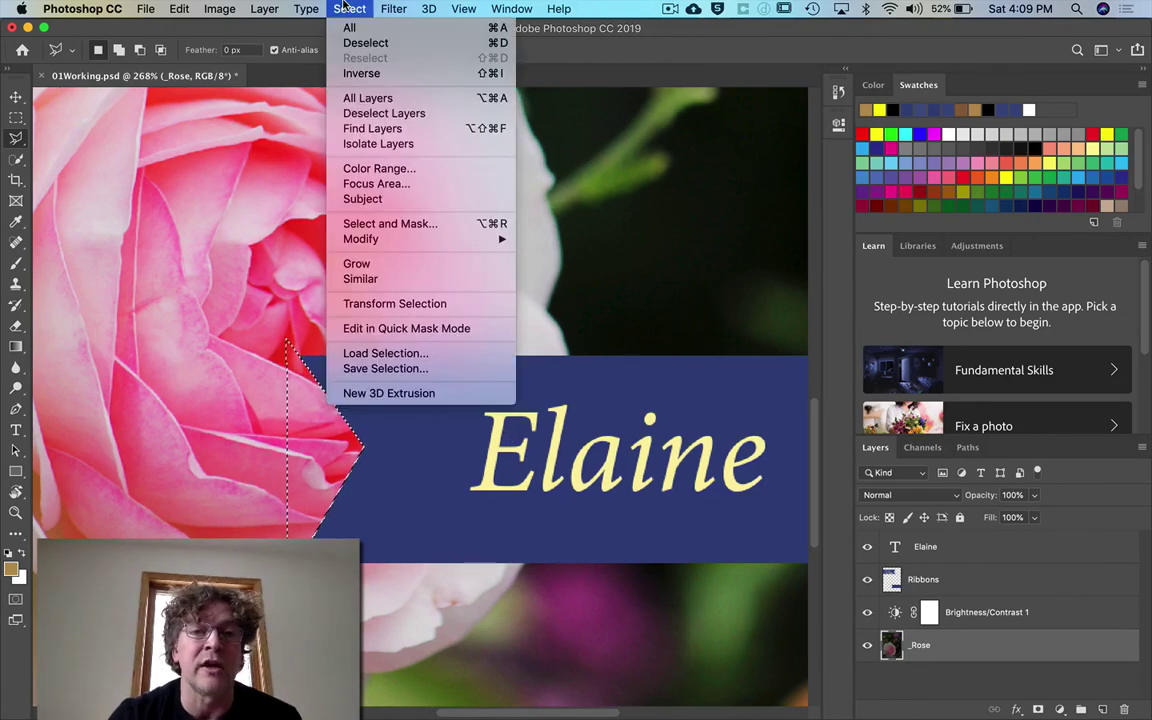
{"action": "left_click", "coordinate": [362, 43]}
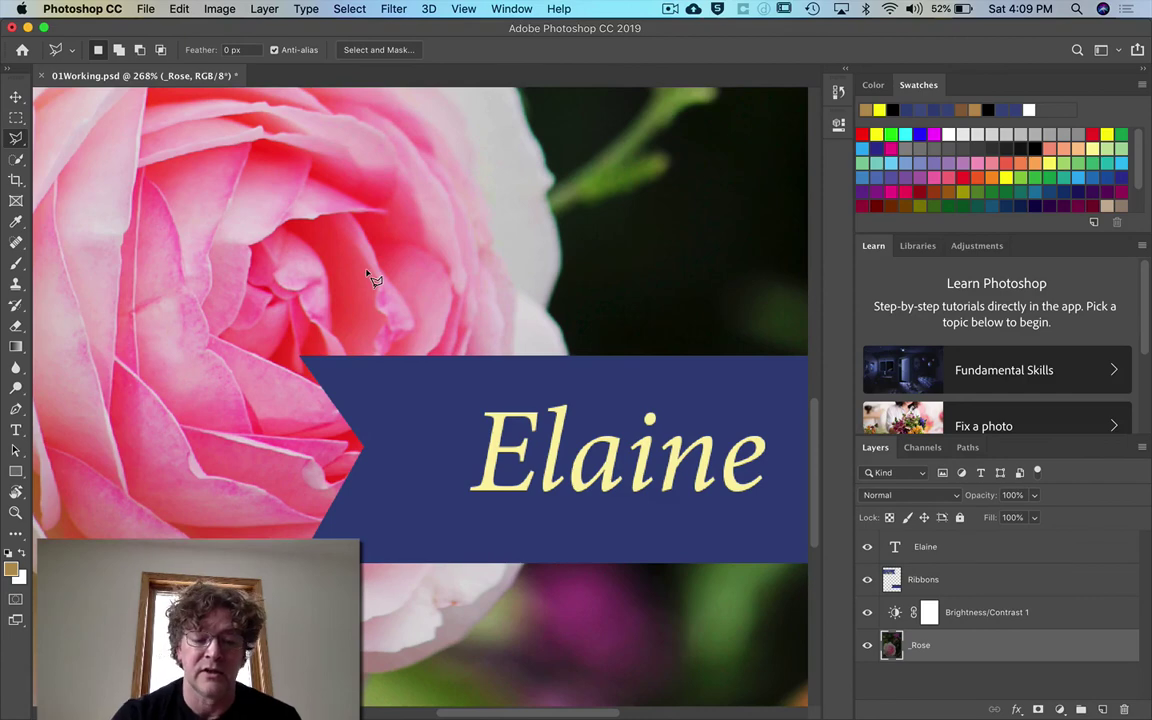
{"action": "key", "text": "super+0"}
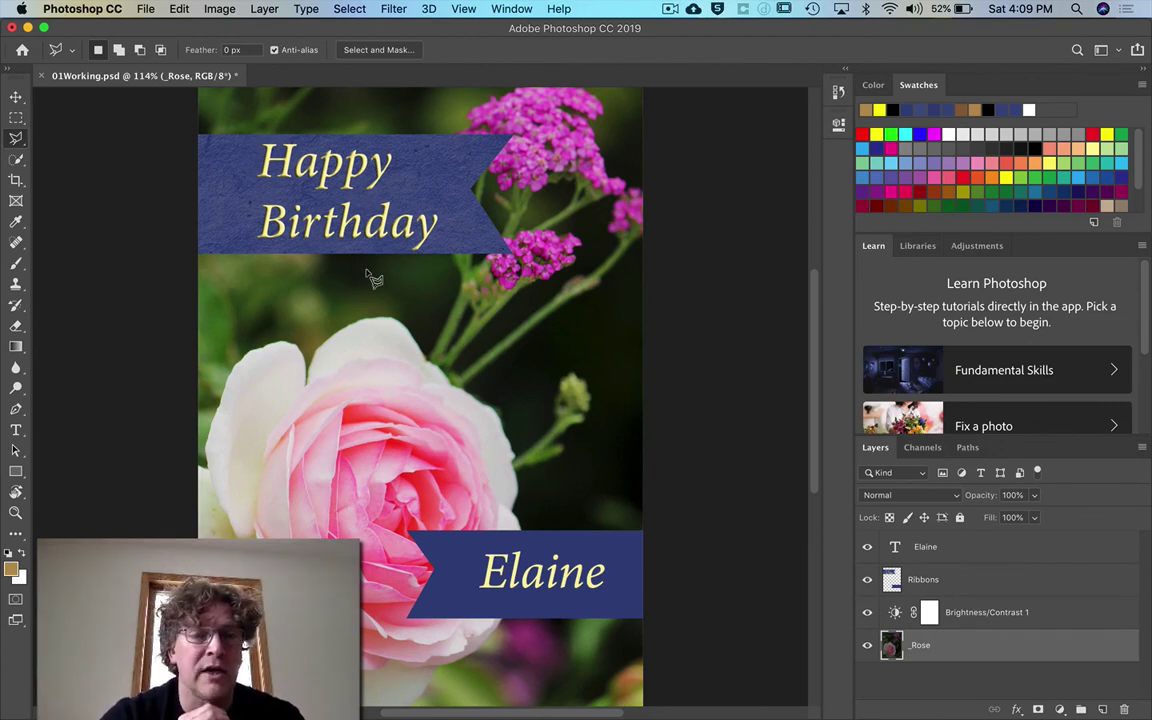
{"action": "left_click", "coordinate": [145, 9]}
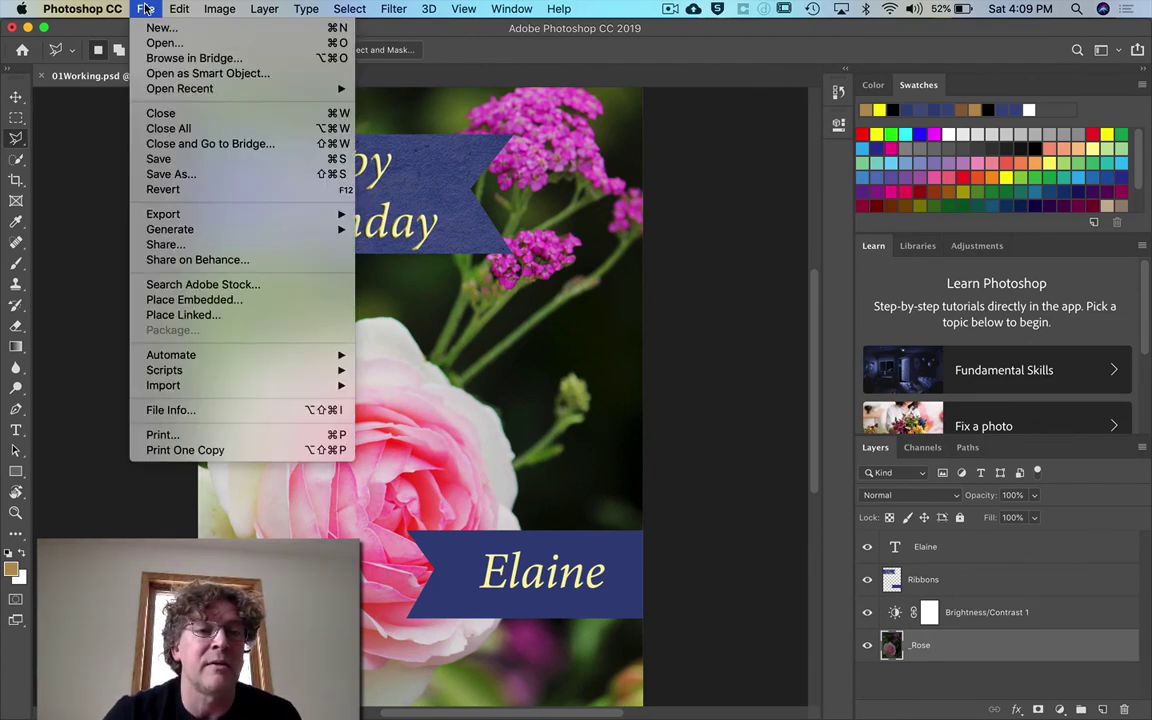
{"action": "left_click", "coordinate": [182, 160]}
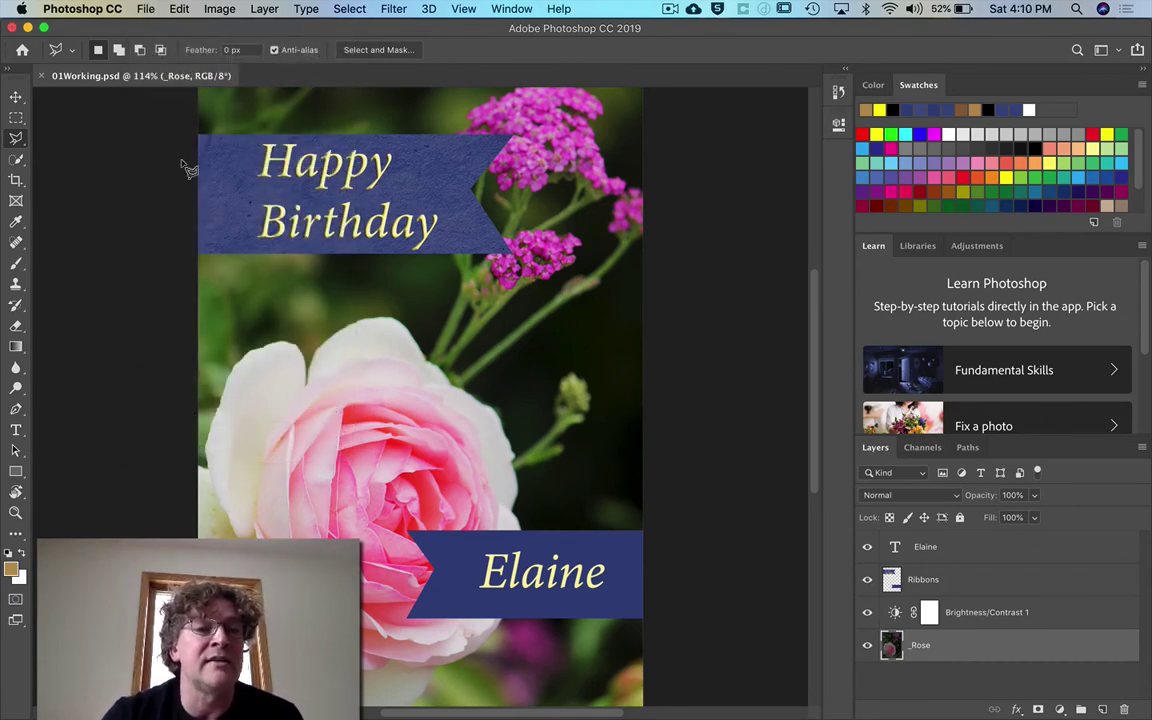
Save the card again as 01Working.psd in Photoshop format in the Photoshop 1 folder, replacing the existing file with Maximize Compatibility on
{"action": "left_click", "coordinate": [145, 9]}
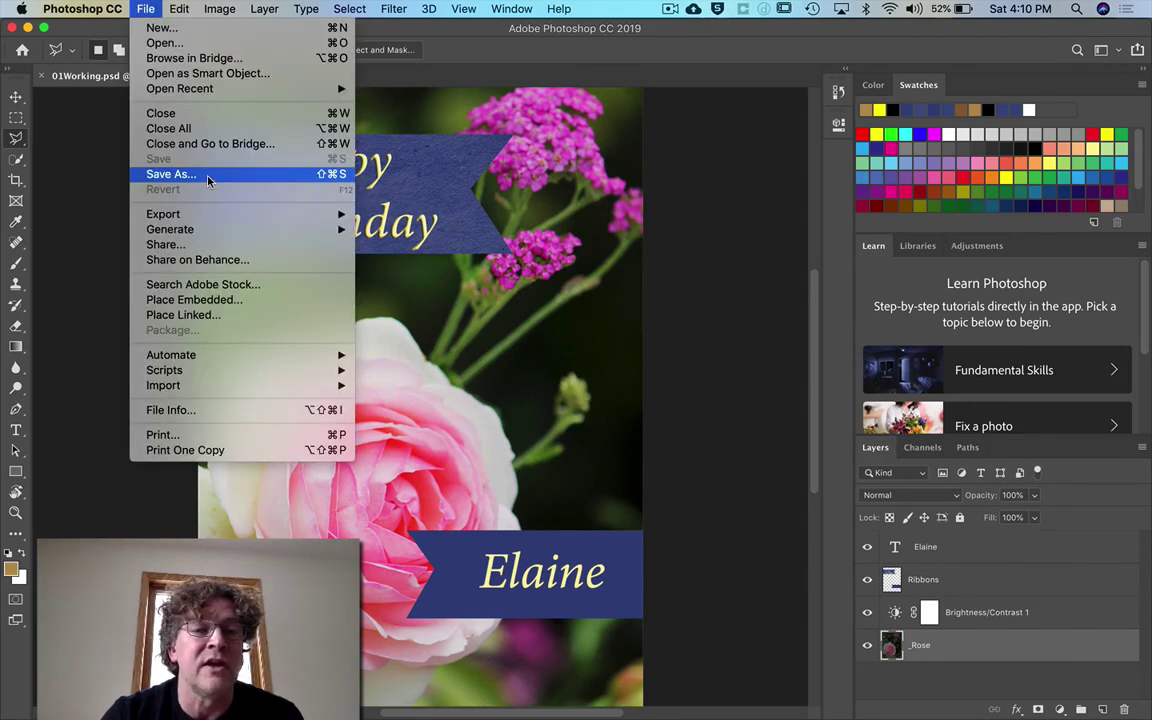
{"action": "left_click", "coordinate": [170, 174]}
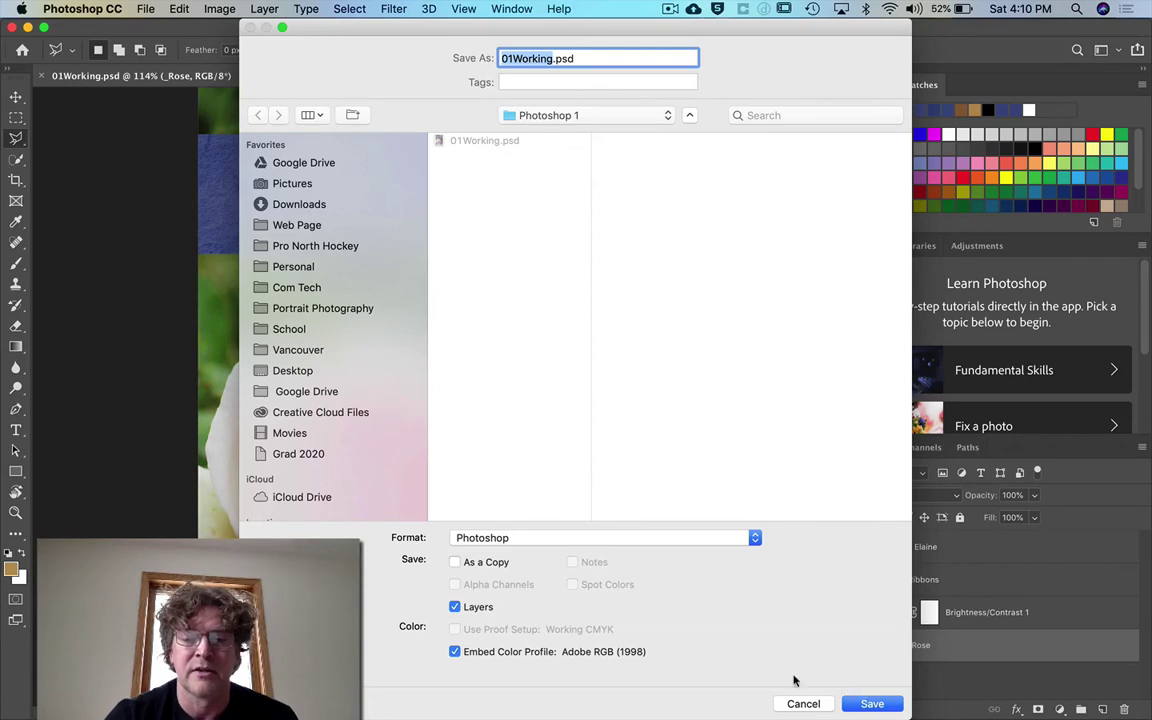
{"action": "left_click", "coordinate": [855, 704]}
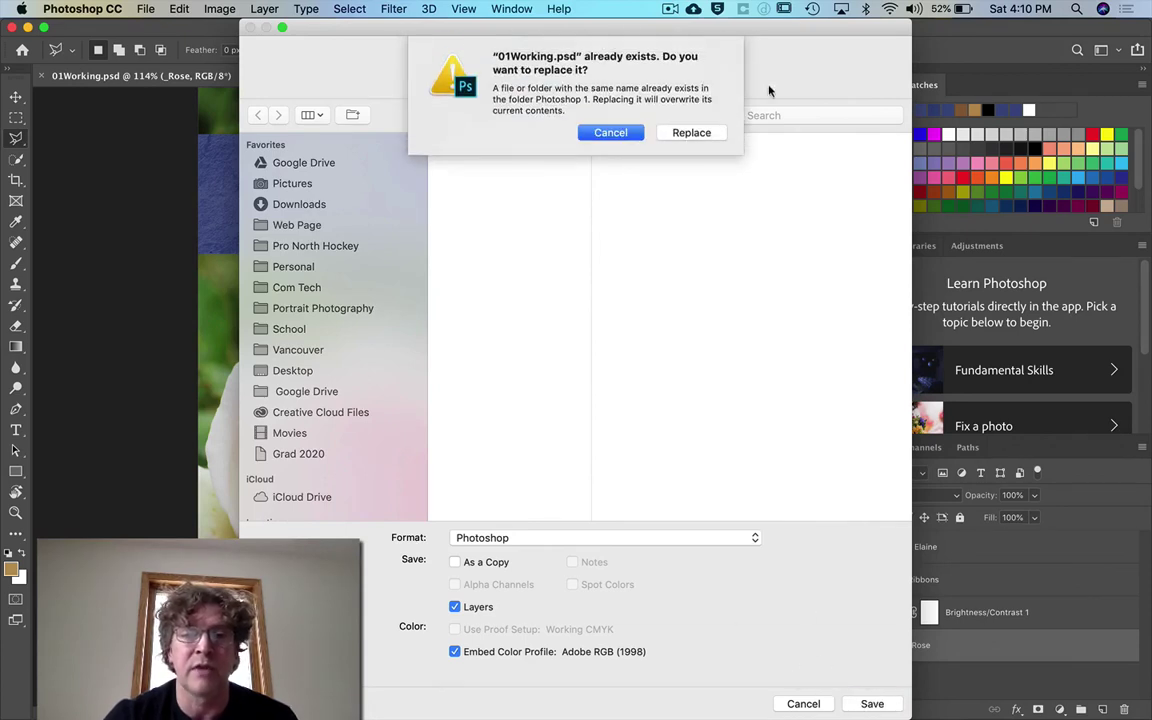
{"action": "left_click", "coordinate": [691, 134]}
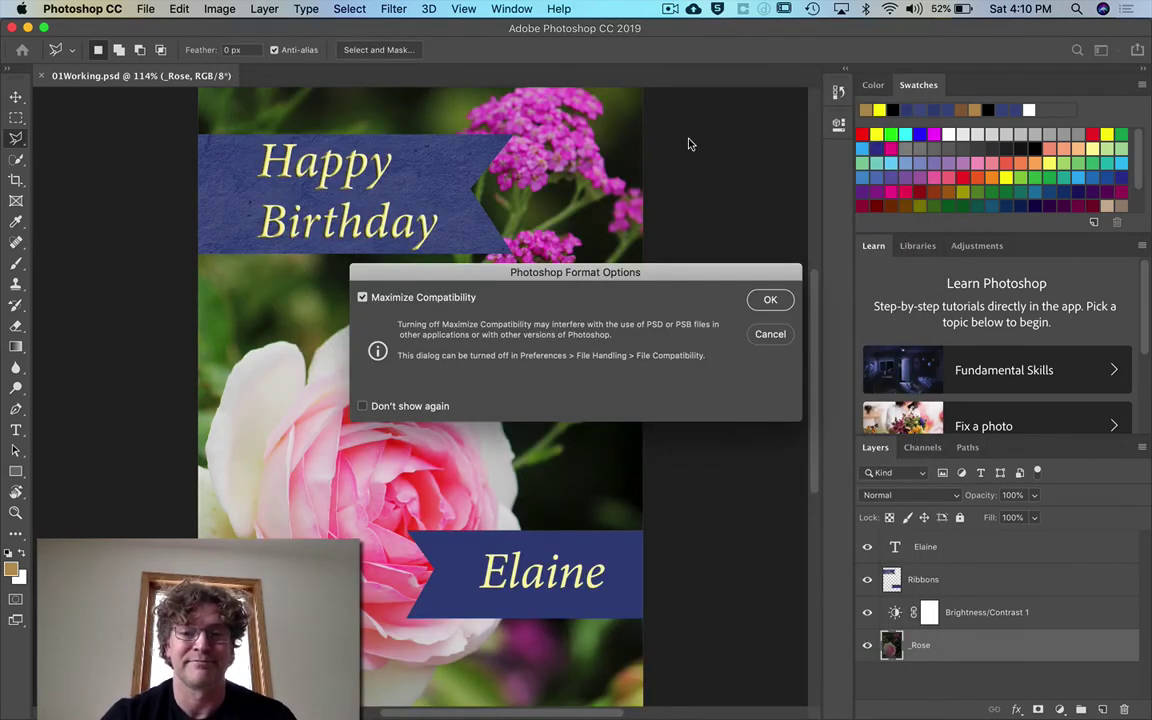
{"action": "left_click", "coordinate": [770, 299]}
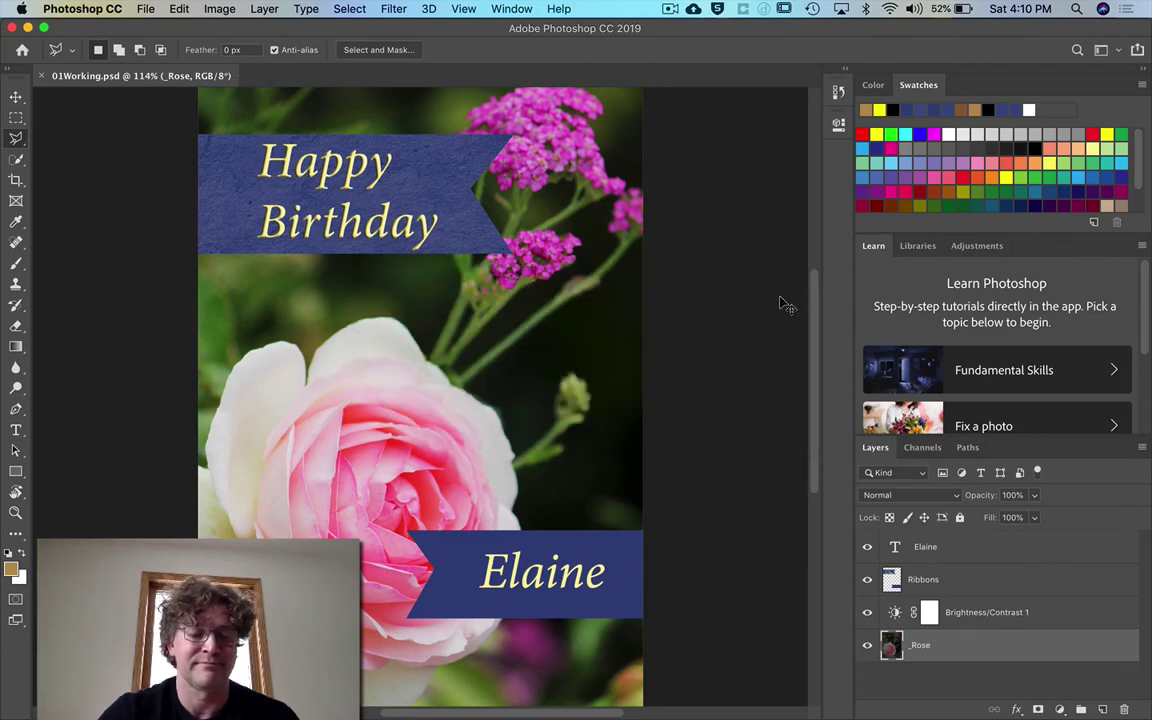